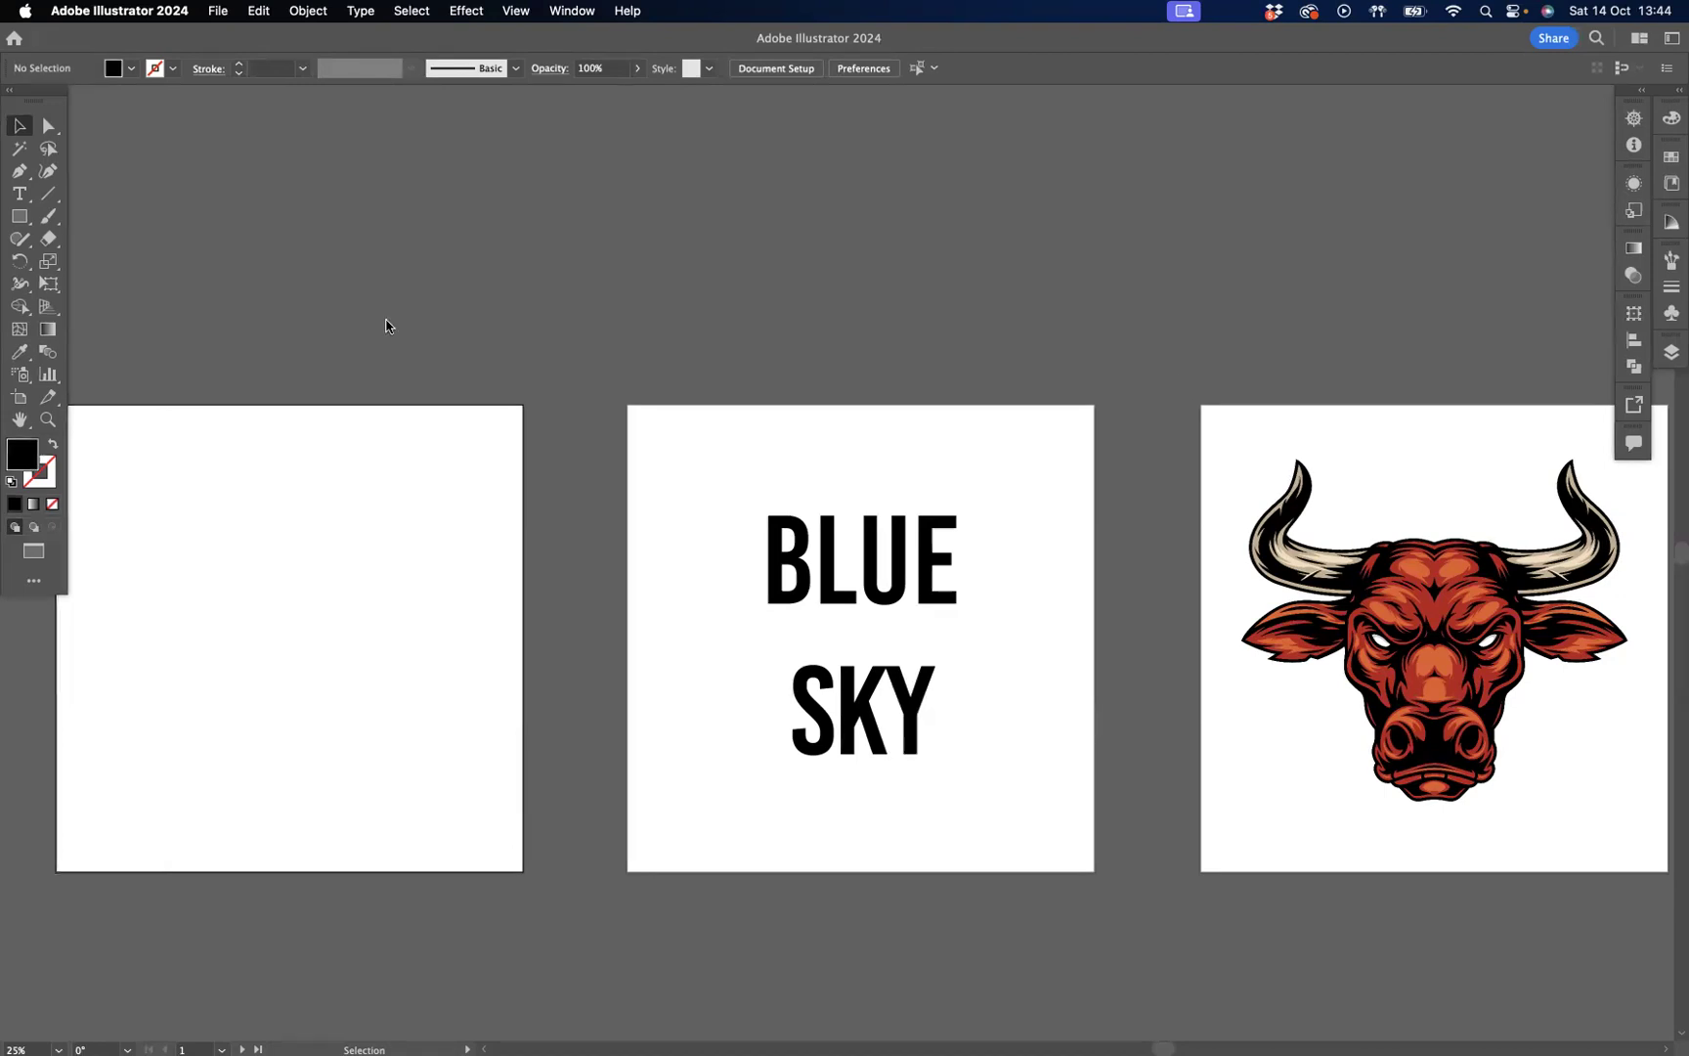
Zoom in on the first artboard and draw a black square on it
left_click(48, 420)
left_click(319, 476)
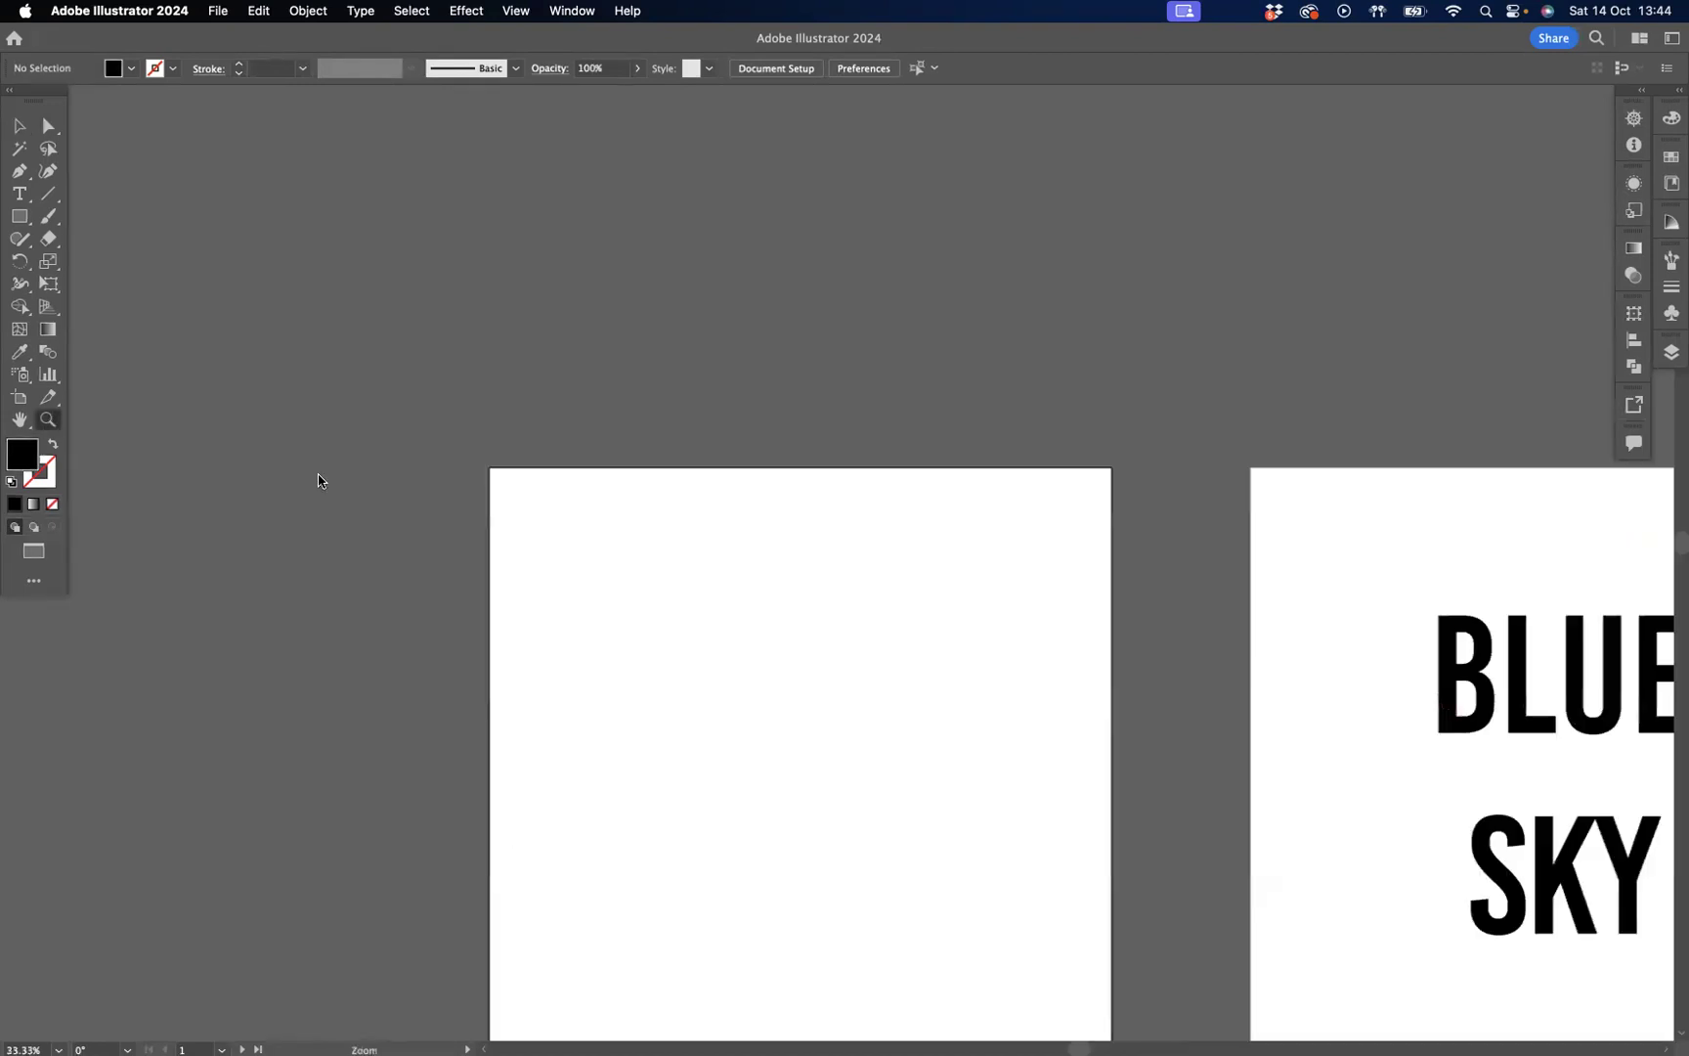
left_click(849, 749)
left_click_drag(860, 674, 861, 668)
left_click(21, 217)
mouse_move(622, 329)
left_mouse_down()
mouse_move(852, 555)
mouse_move(845, 530)
left_mouse_up()
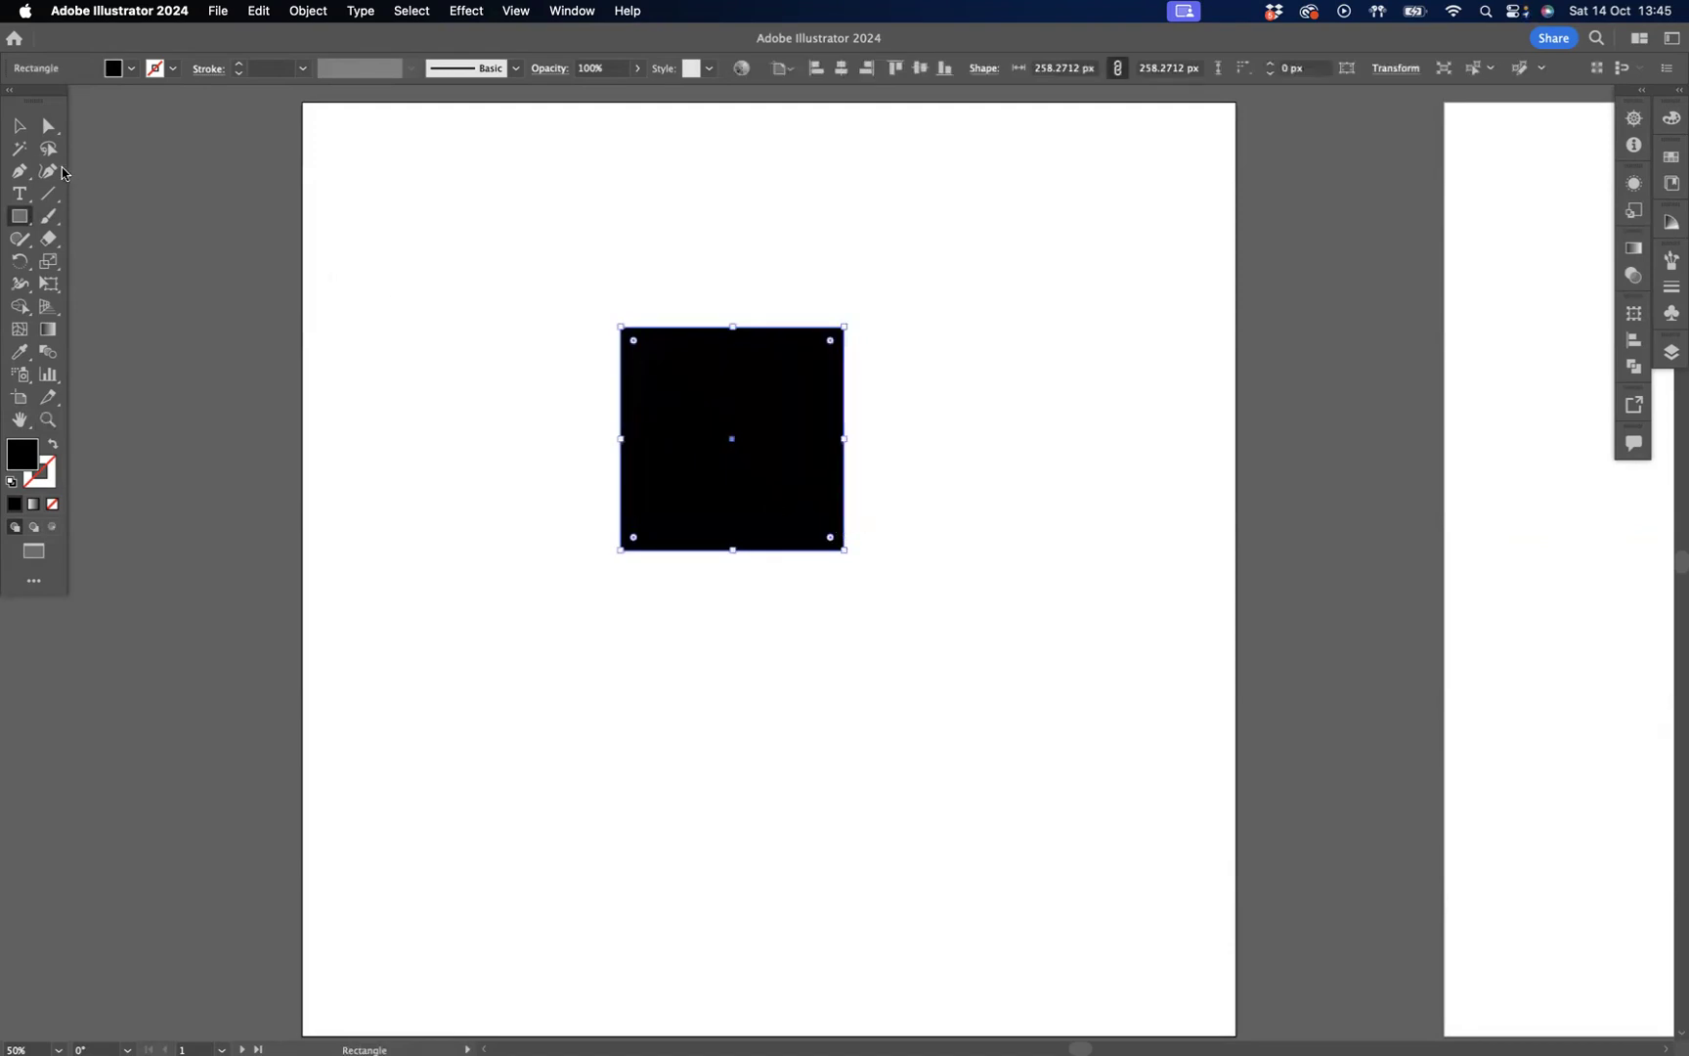
Round two opposite corners of the square into a leaf shape
left_click(51, 150)
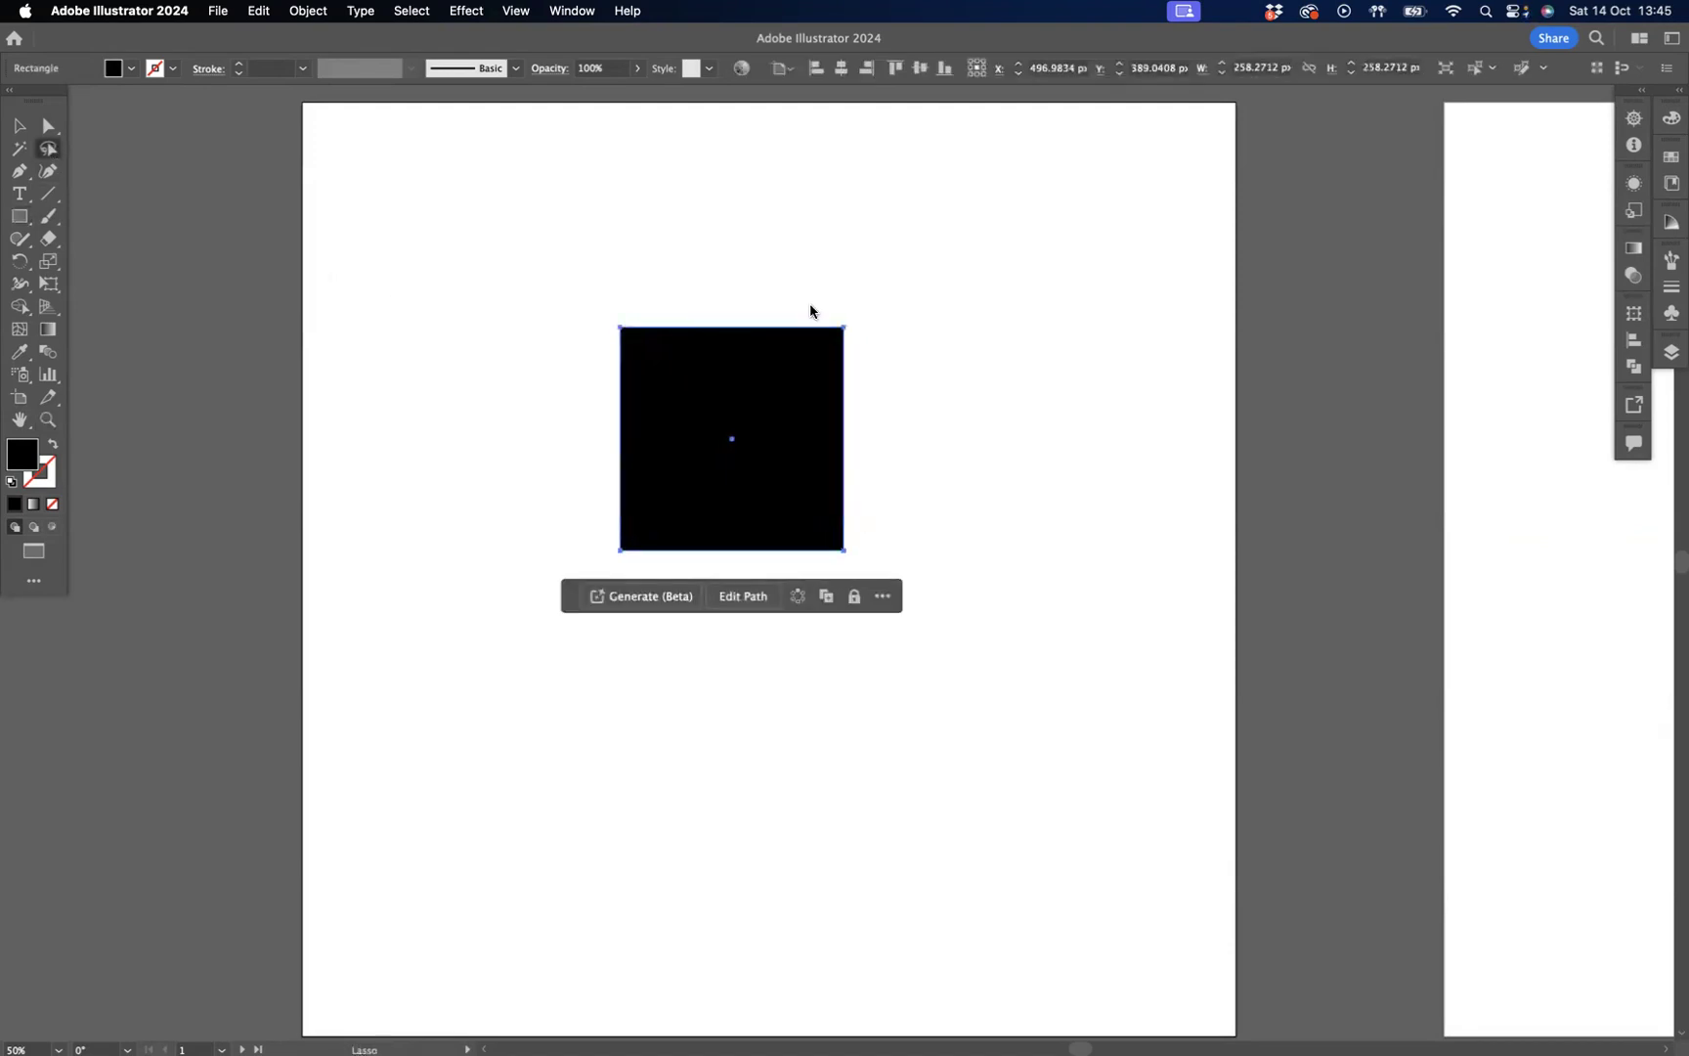
mouse_move(810, 309)
left_mouse_down()
mouse_move(666, 434)
mouse_move(603, 520)
mouse_move(597, 568)
mouse_move(664, 558)
mouse_move(744, 508)
mouse_move(882, 370)
mouse_move(893, 334)
mouse_move(866, 303)
mouse_move(808, 309)
left_mouse_up()
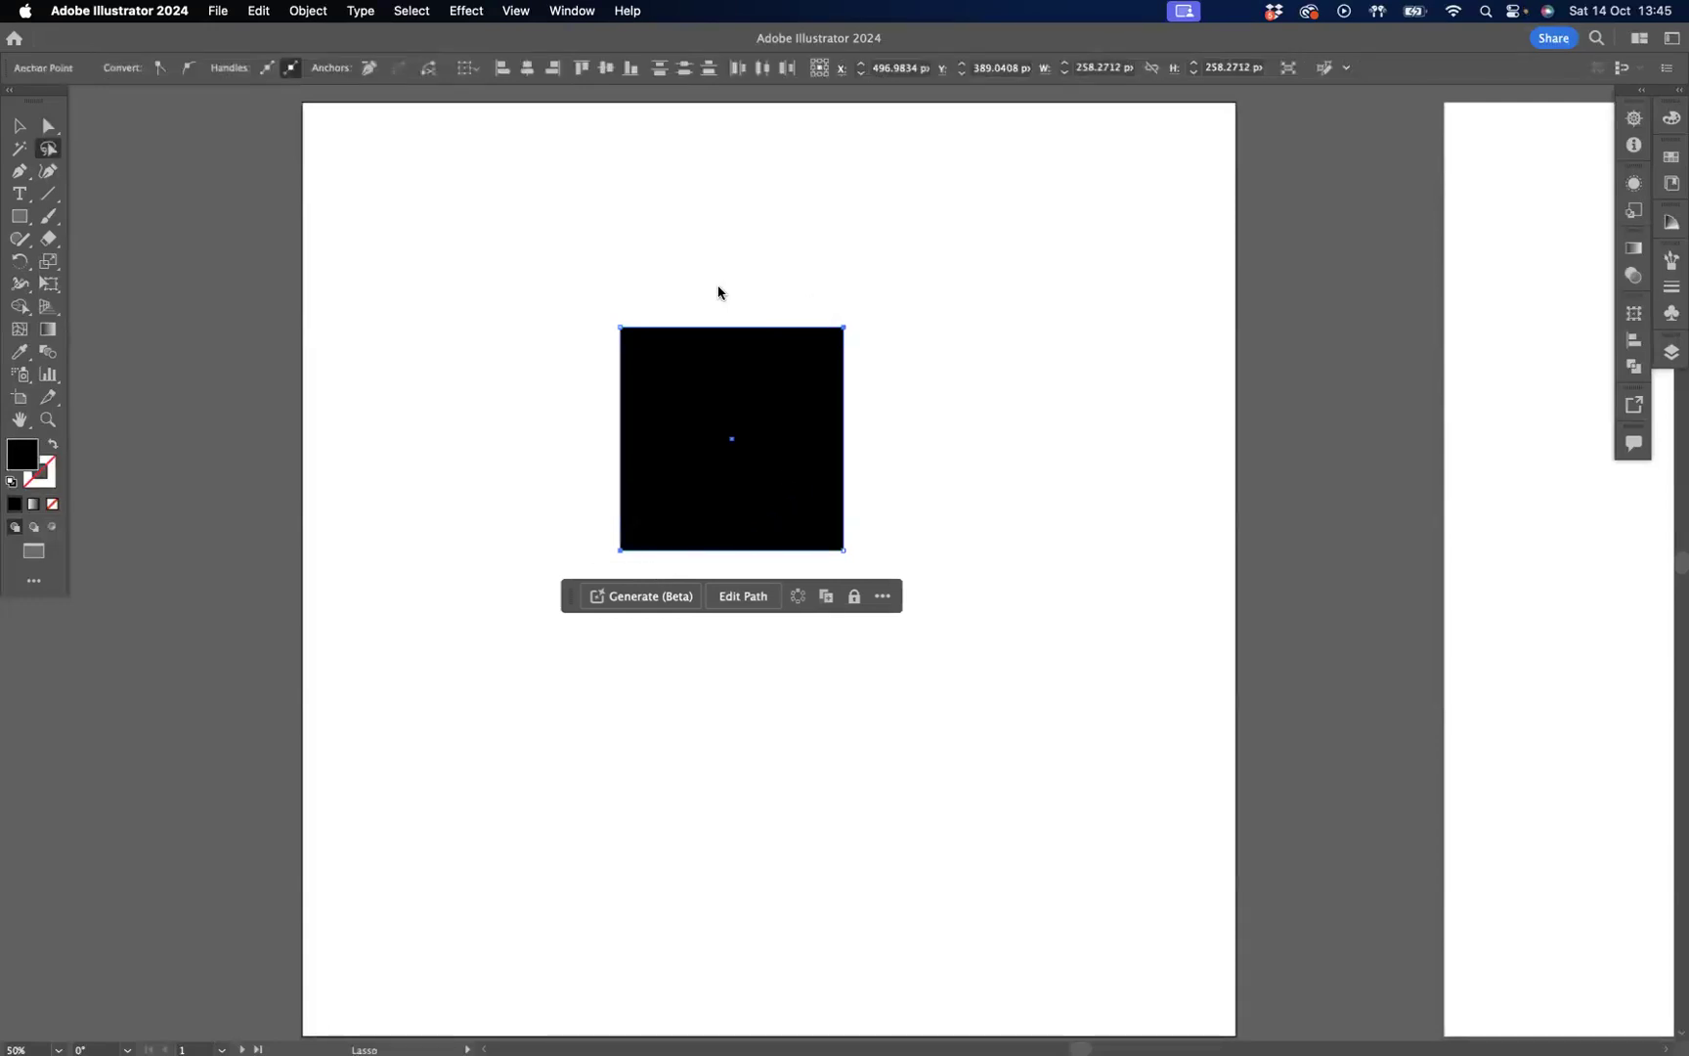
left_click(49, 126)
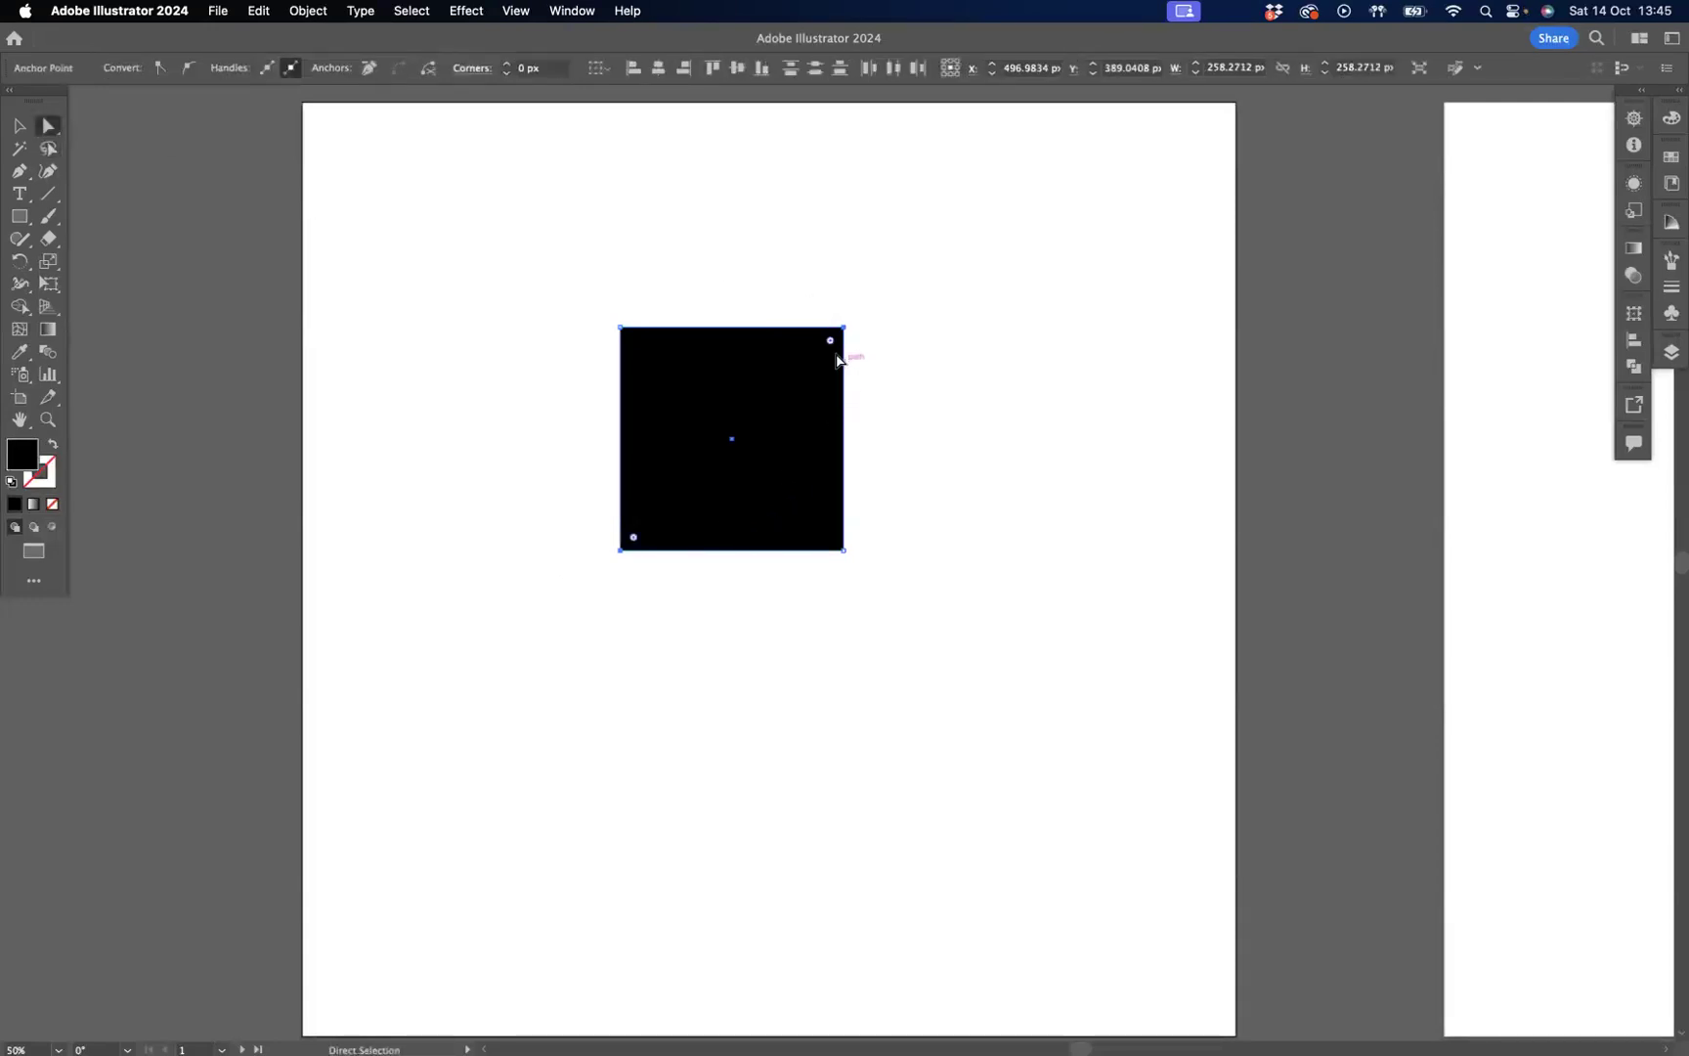
left_click_drag(831, 342, 585, 547)
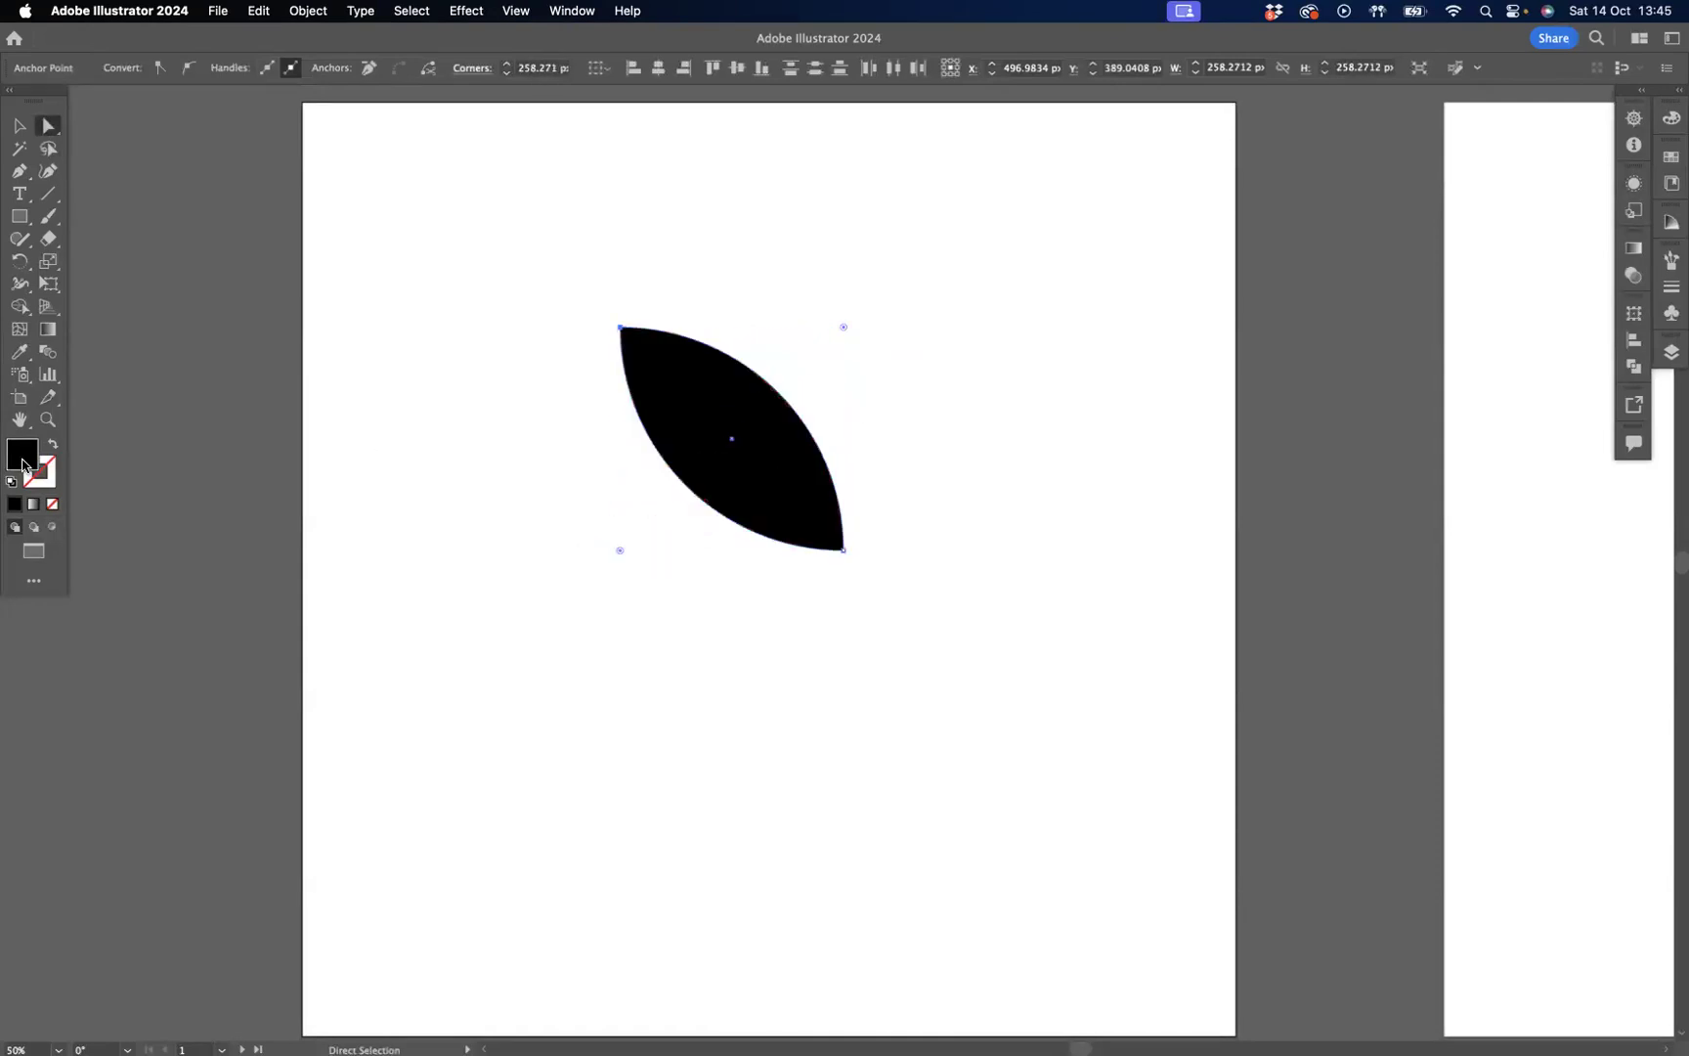
Fill the leaf with red EA1313
double_click(23, 465)
left_click(814, 447)
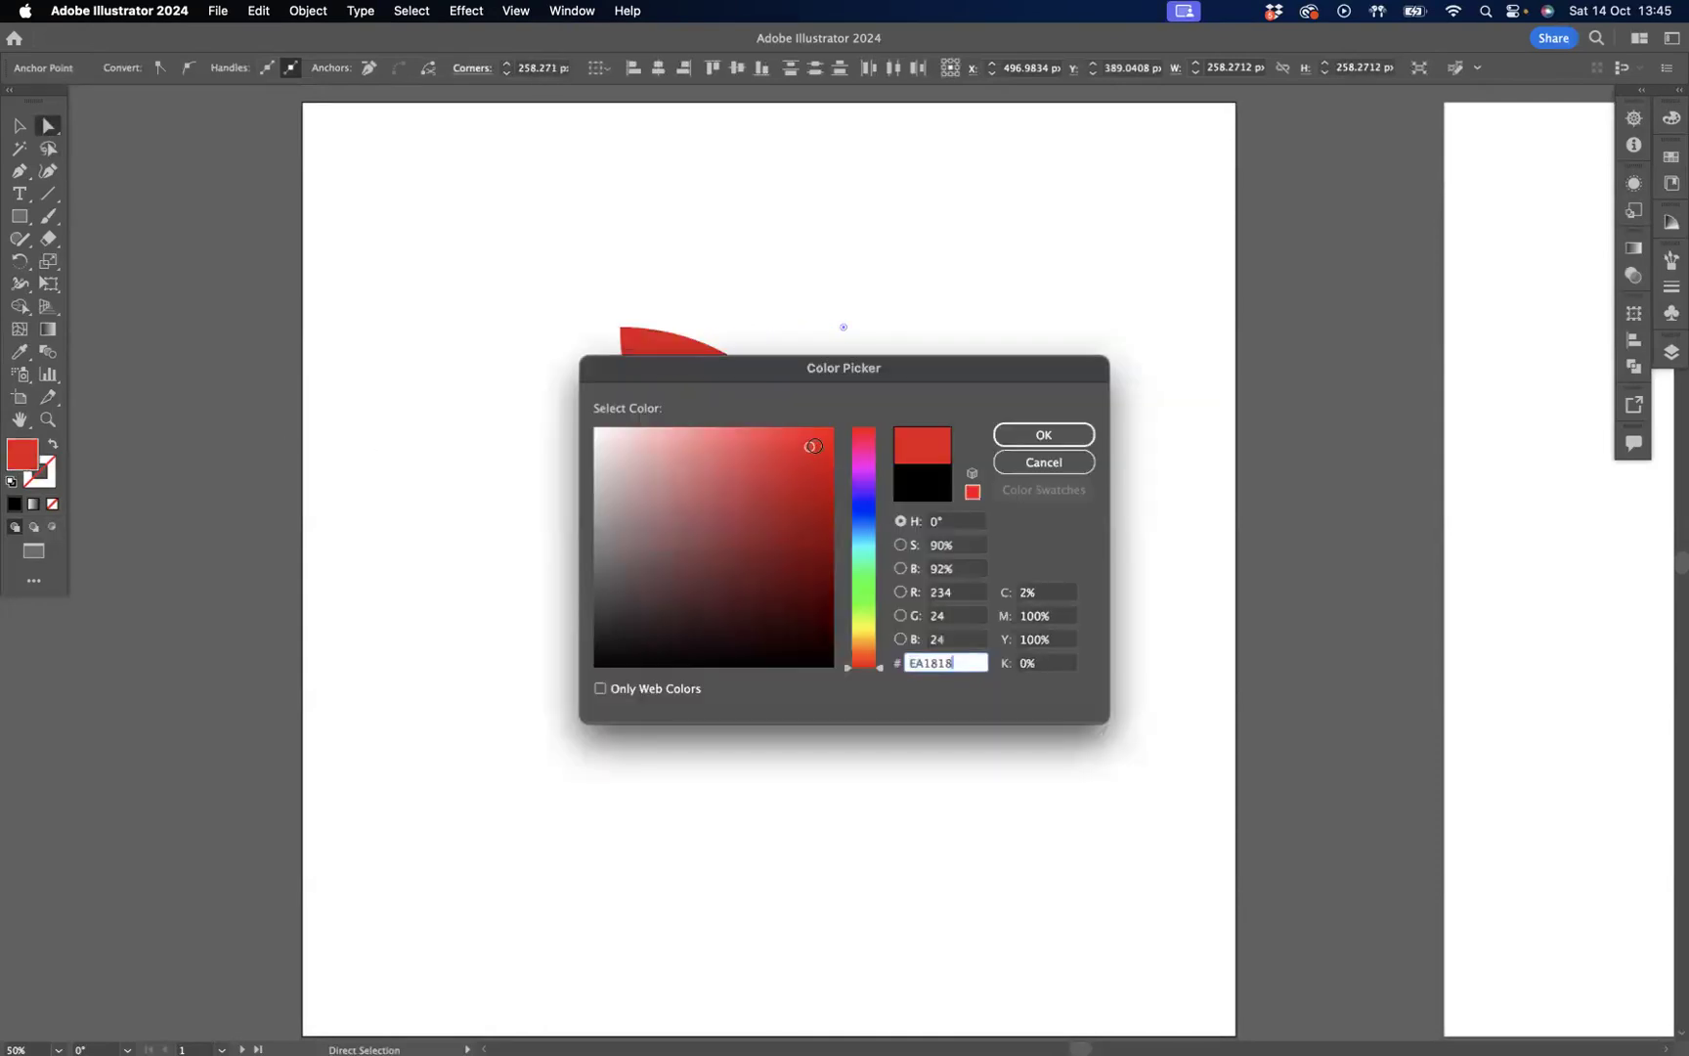
left_click(1044, 435)
Rotate the leaf 315° so it stands upright and move it up slightly right
key("v")
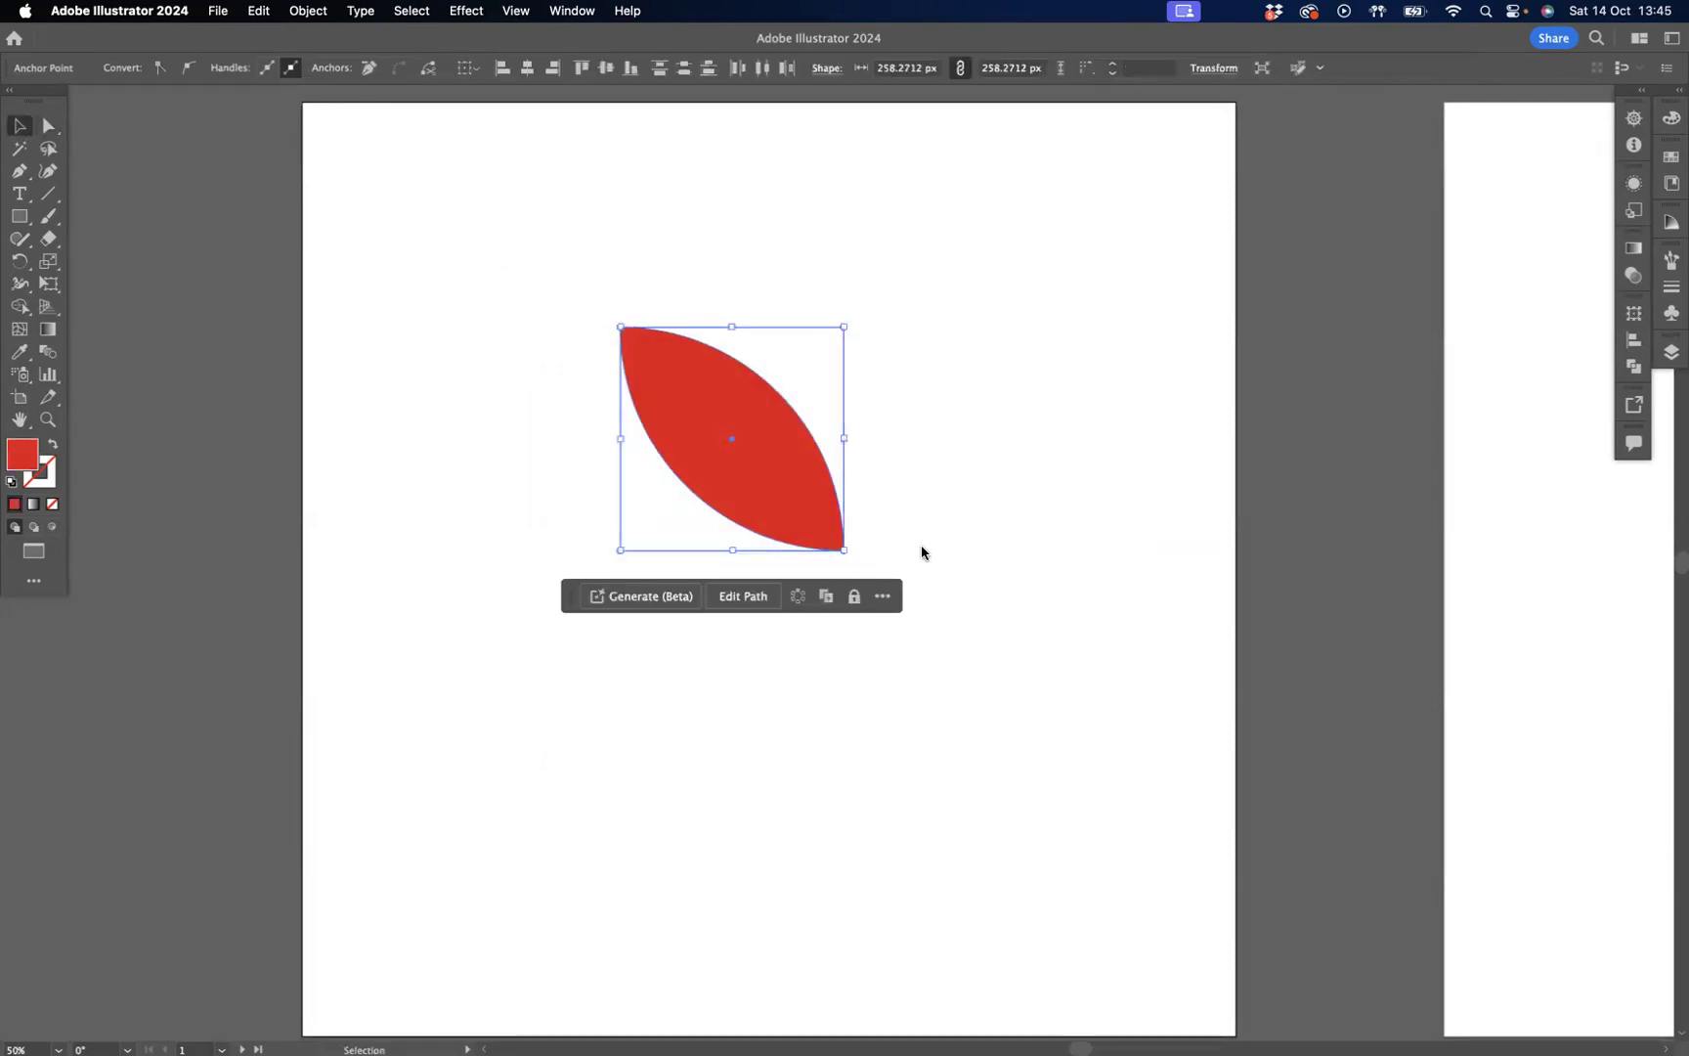
left_click_drag(849, 555, 728, 611)
left_click_drag(750, 483, 757, 439)
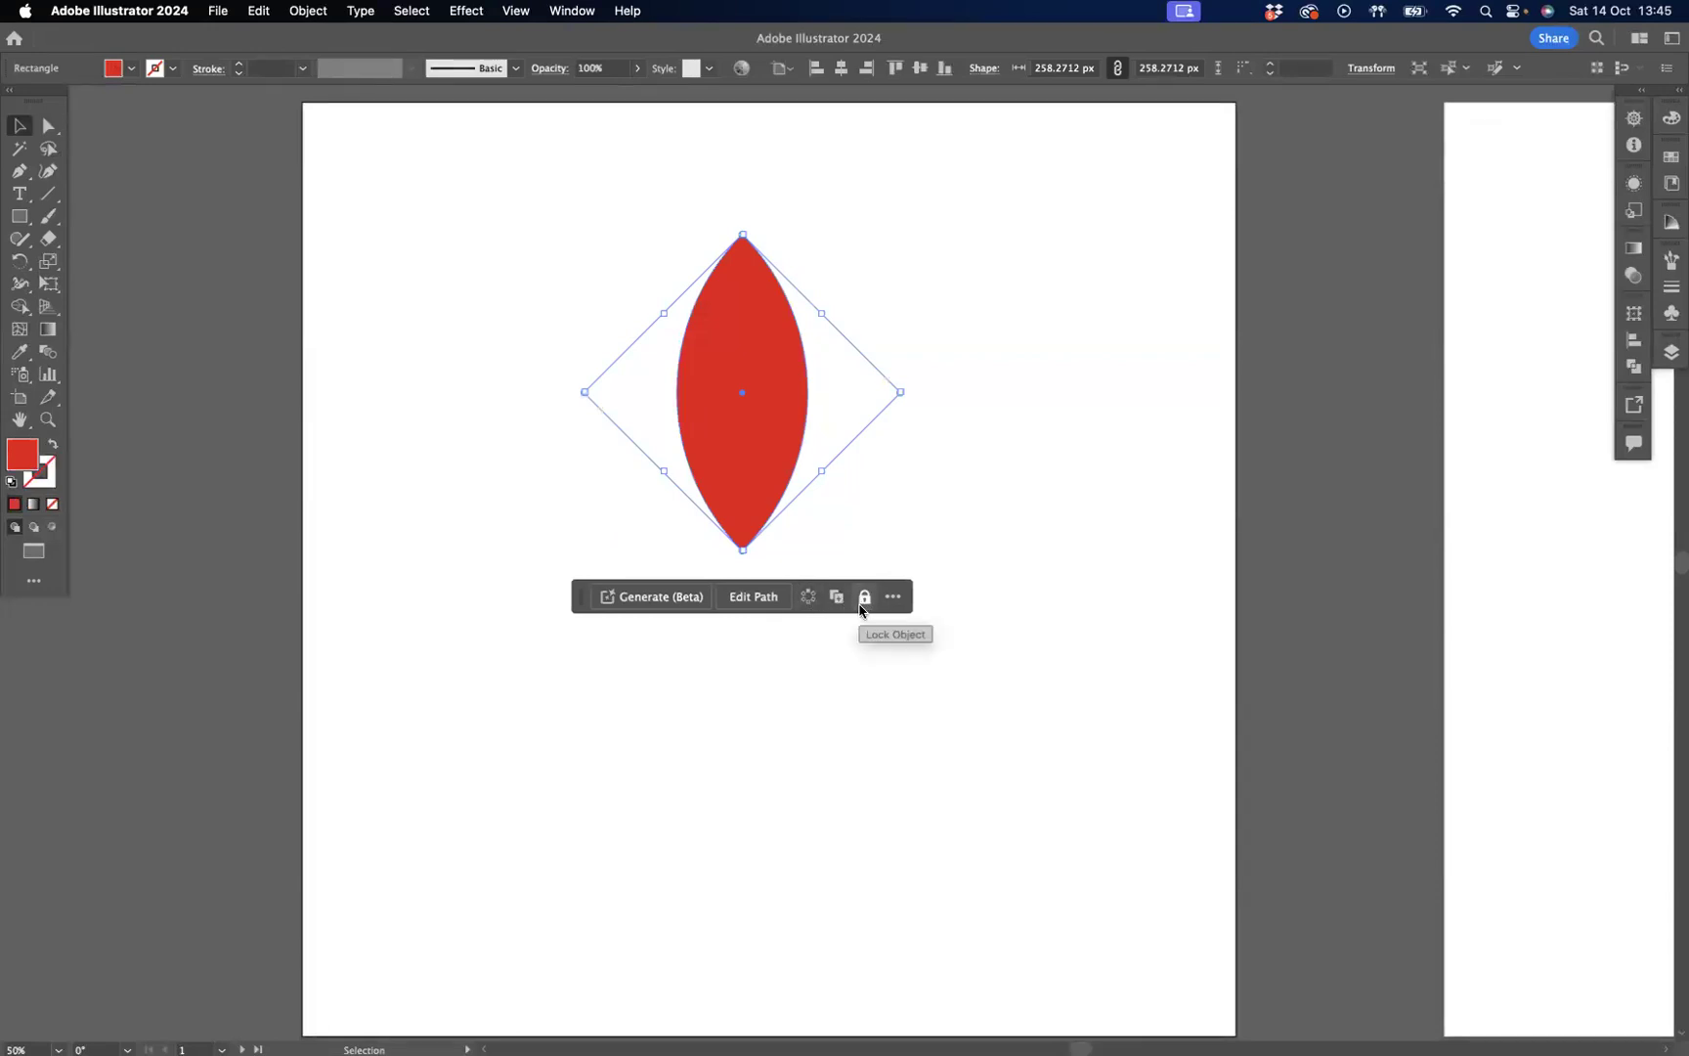
Inspect the leaf's path points, then deselect and reselect the whole leaf
left_click(754, 598)
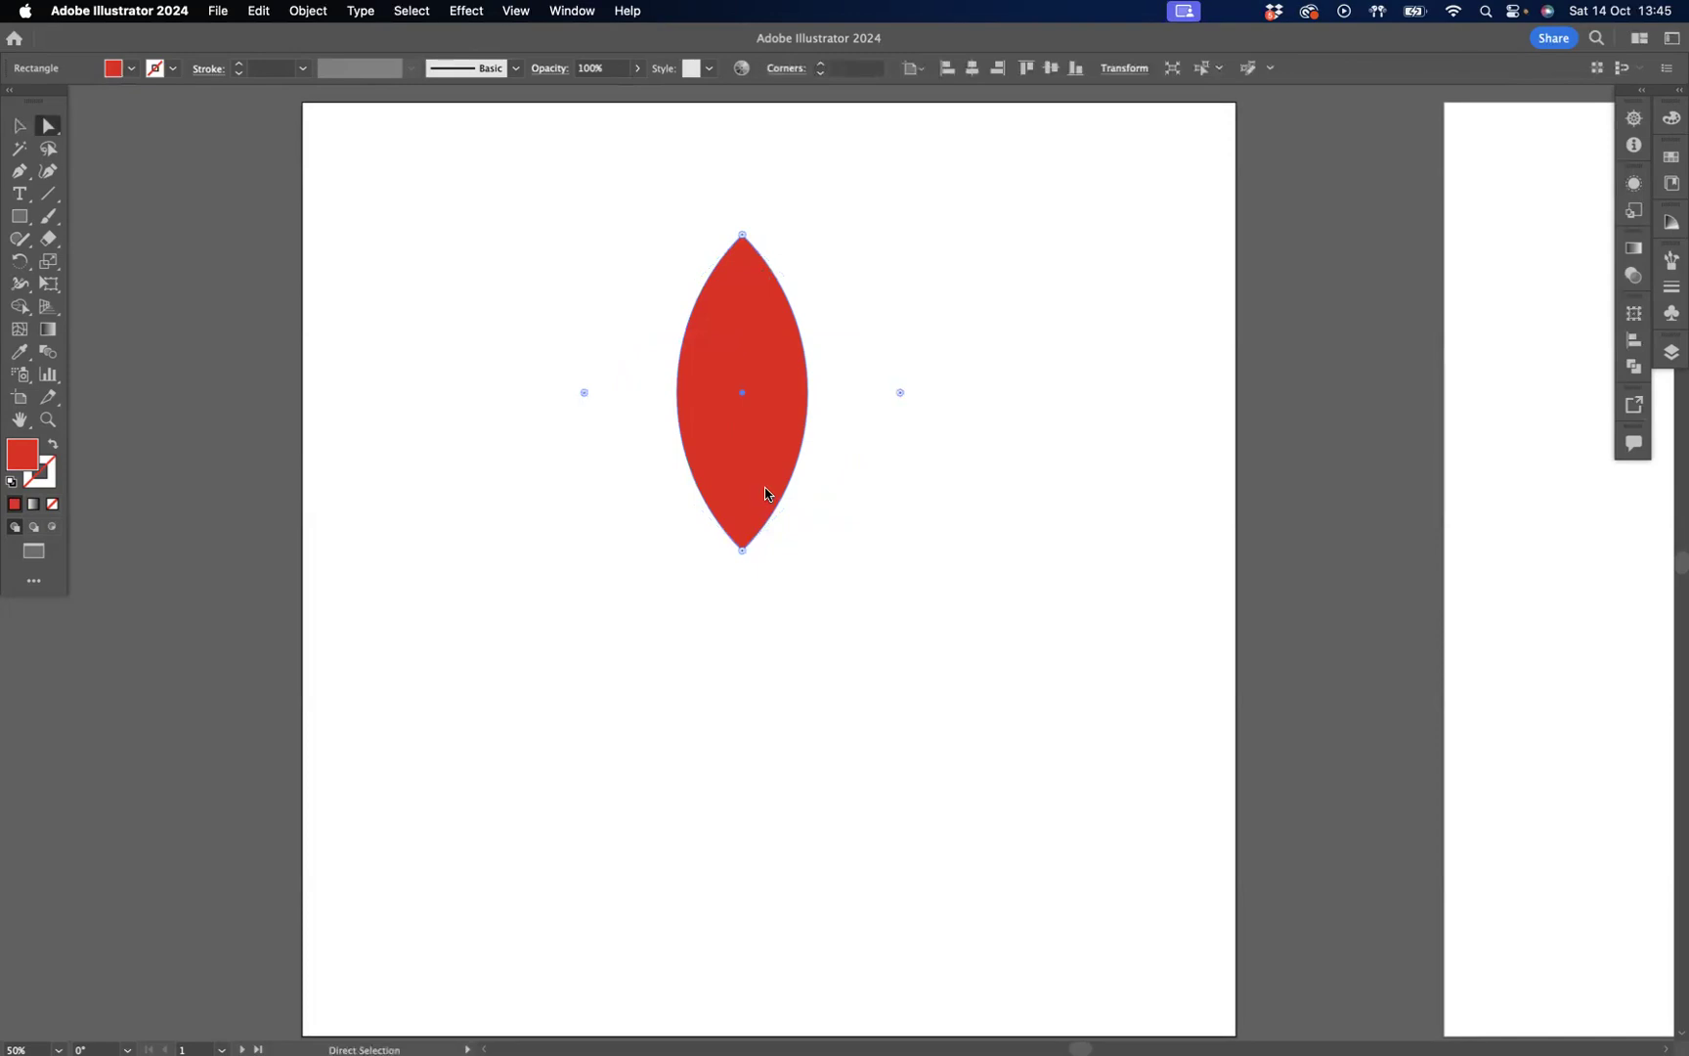
left_click(769, 400)
left_click(750, 509)
left_click(19, 125)
left_click(614, 396)
left_click(756, 431)
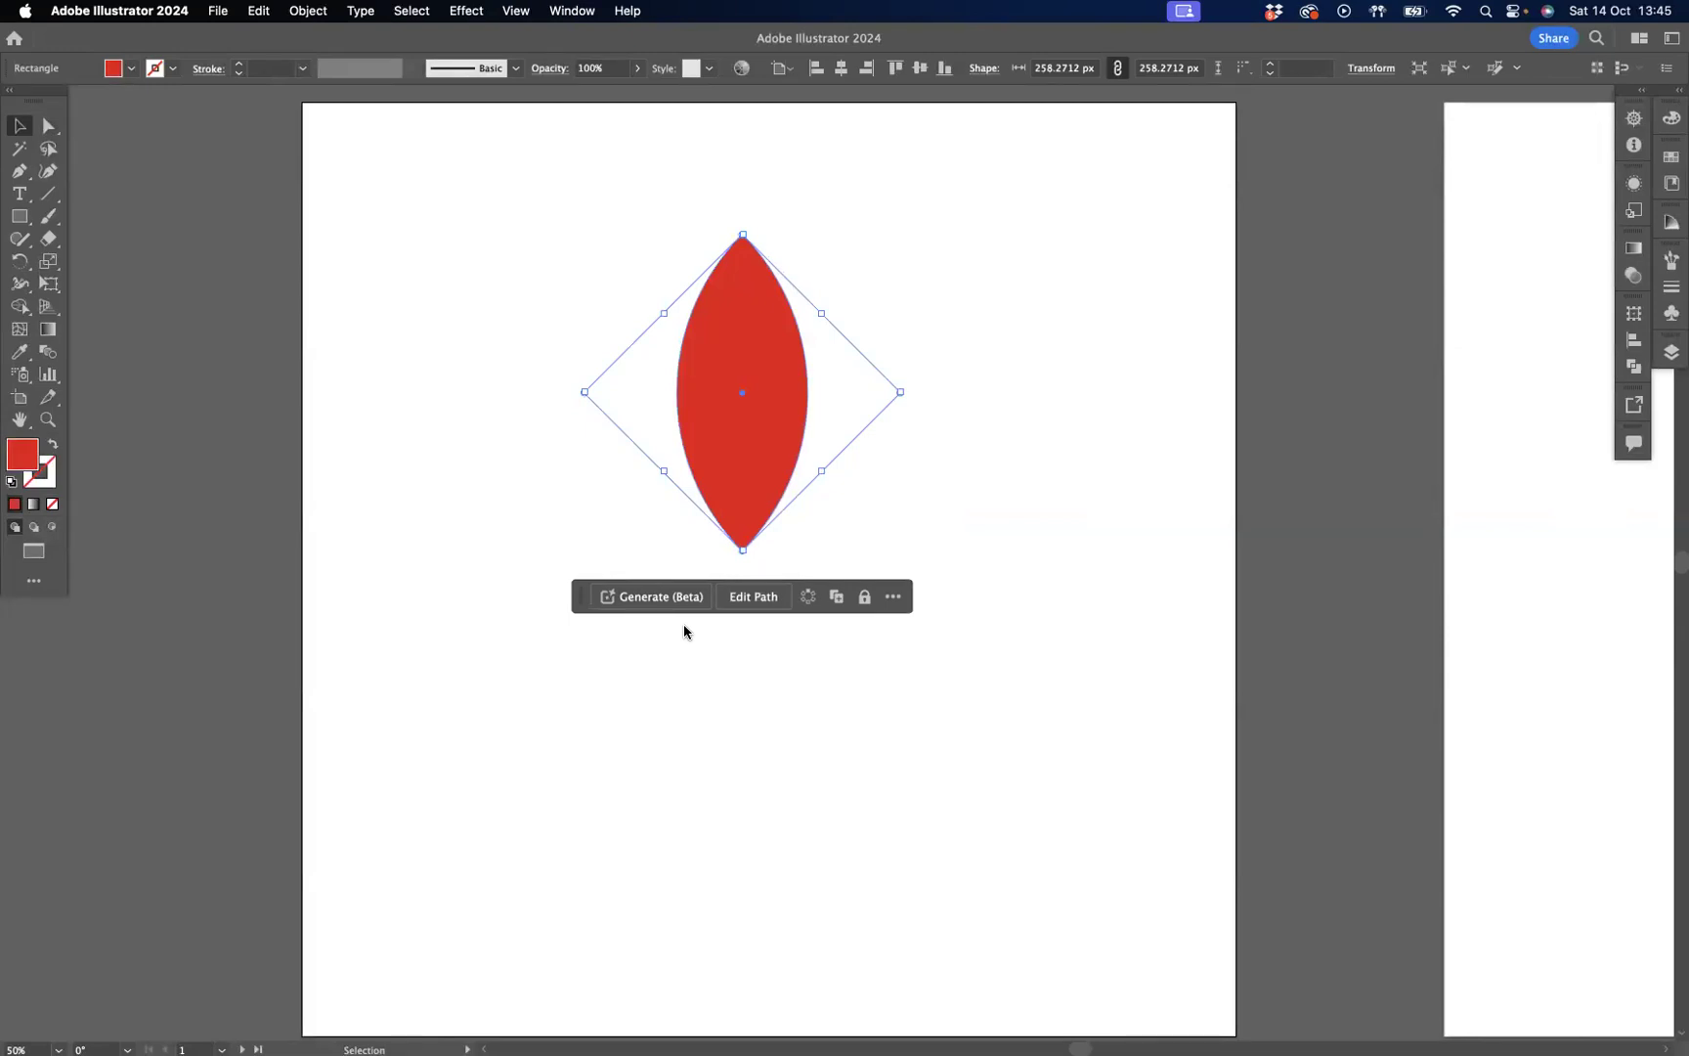
left_click(807, 601)
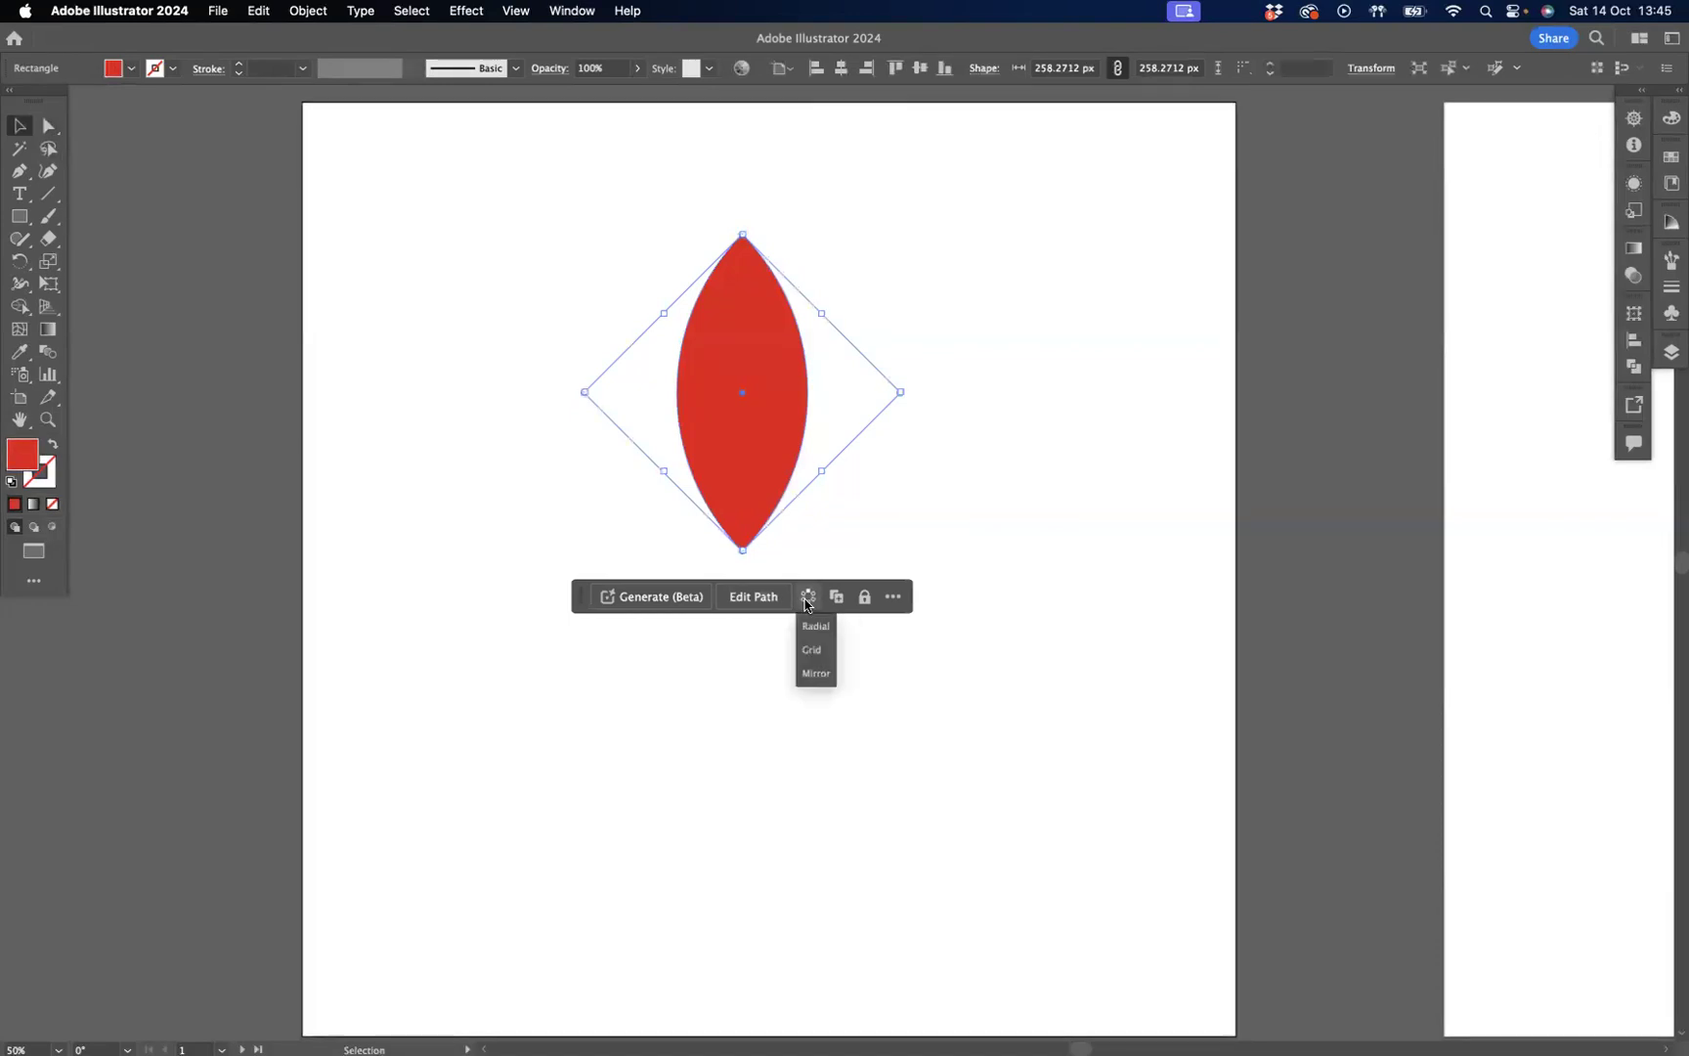
left_click(815, 626)
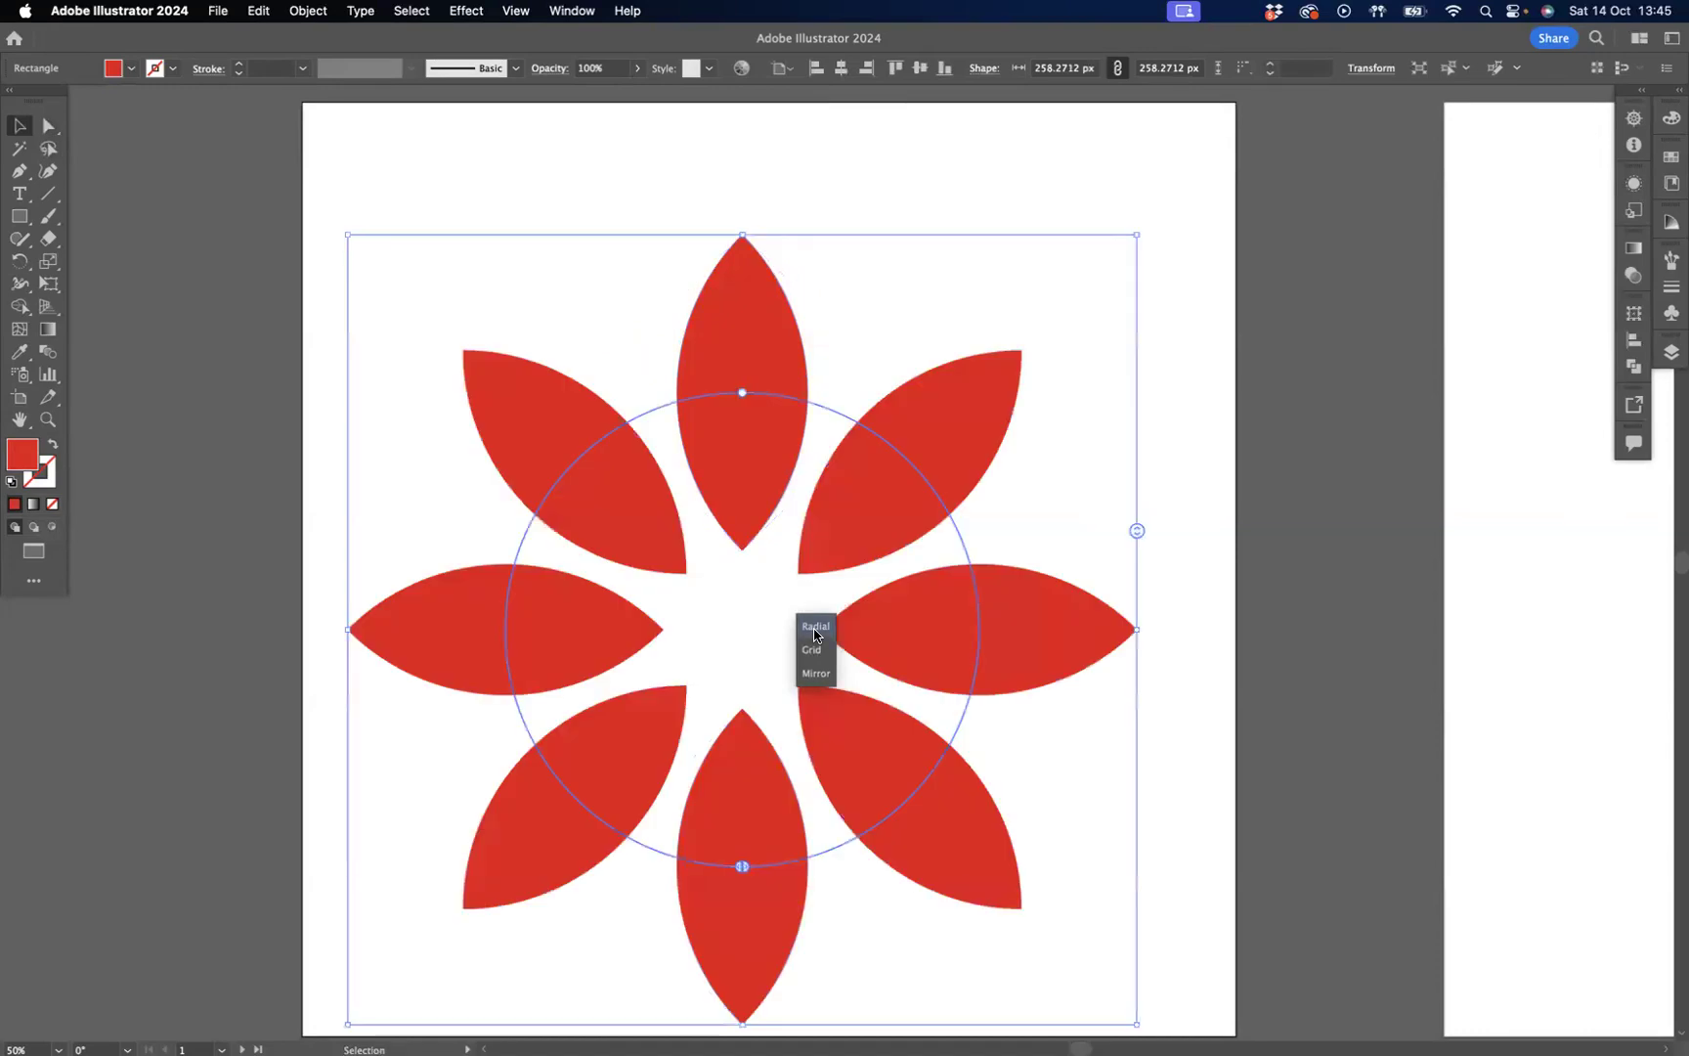
mouse_move(1137, 531)
left_mouse_down()
mouse_move(1133, 469)
mouse_move(1150, 611)
mouse_move(1148, 509)
left_mouse_up()
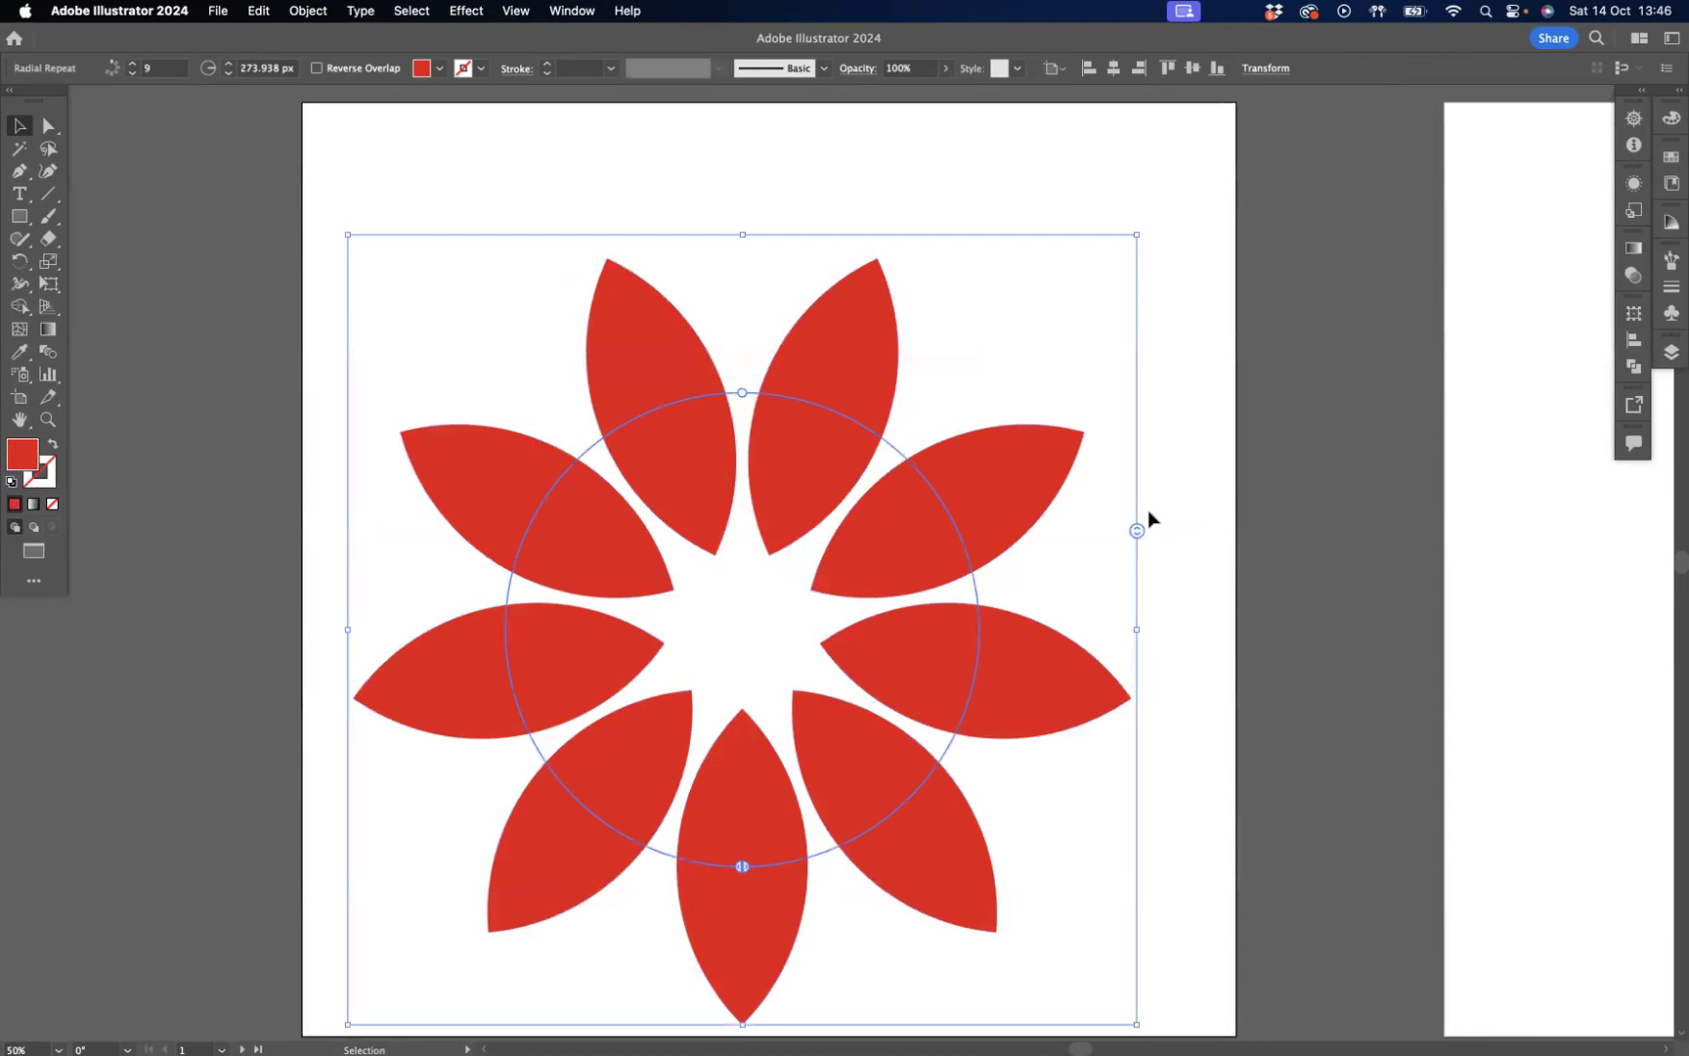
mouse_move(743, 866)
left_mouse_down()
mouse_move(883, 822)
mouse_move(765, 863)
left_mouse_up()
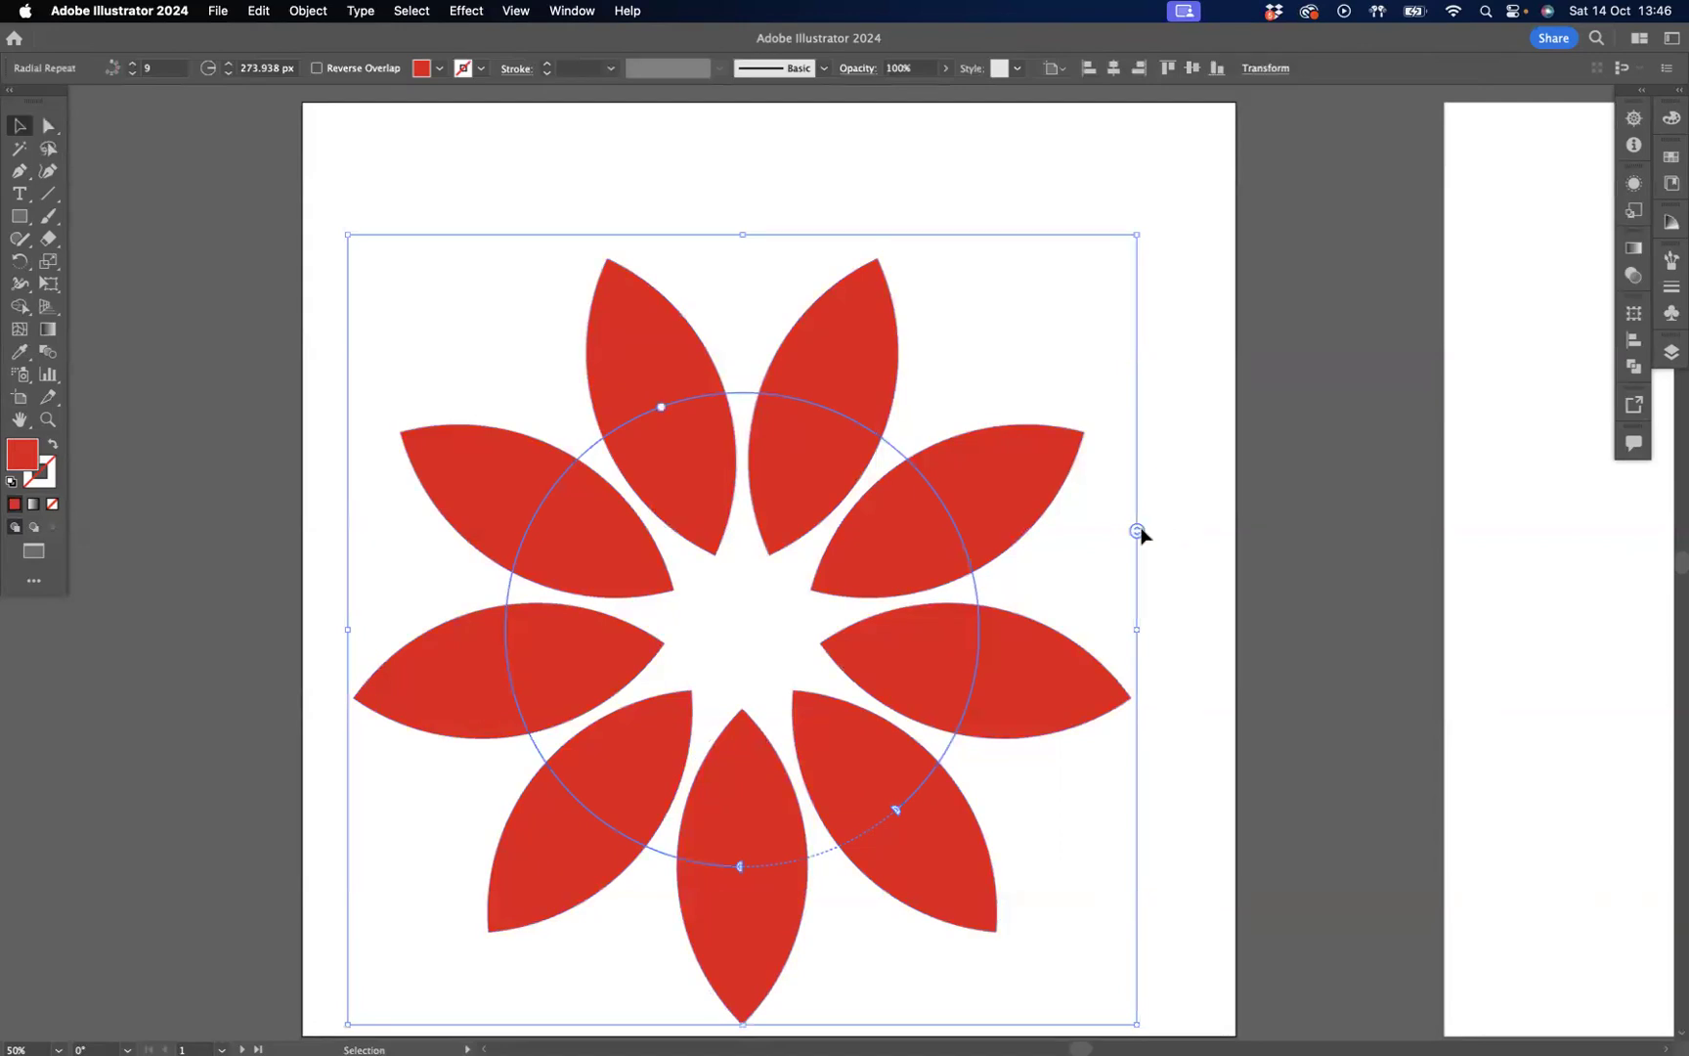
left_click_drag(1141, 534, 1150, 571)
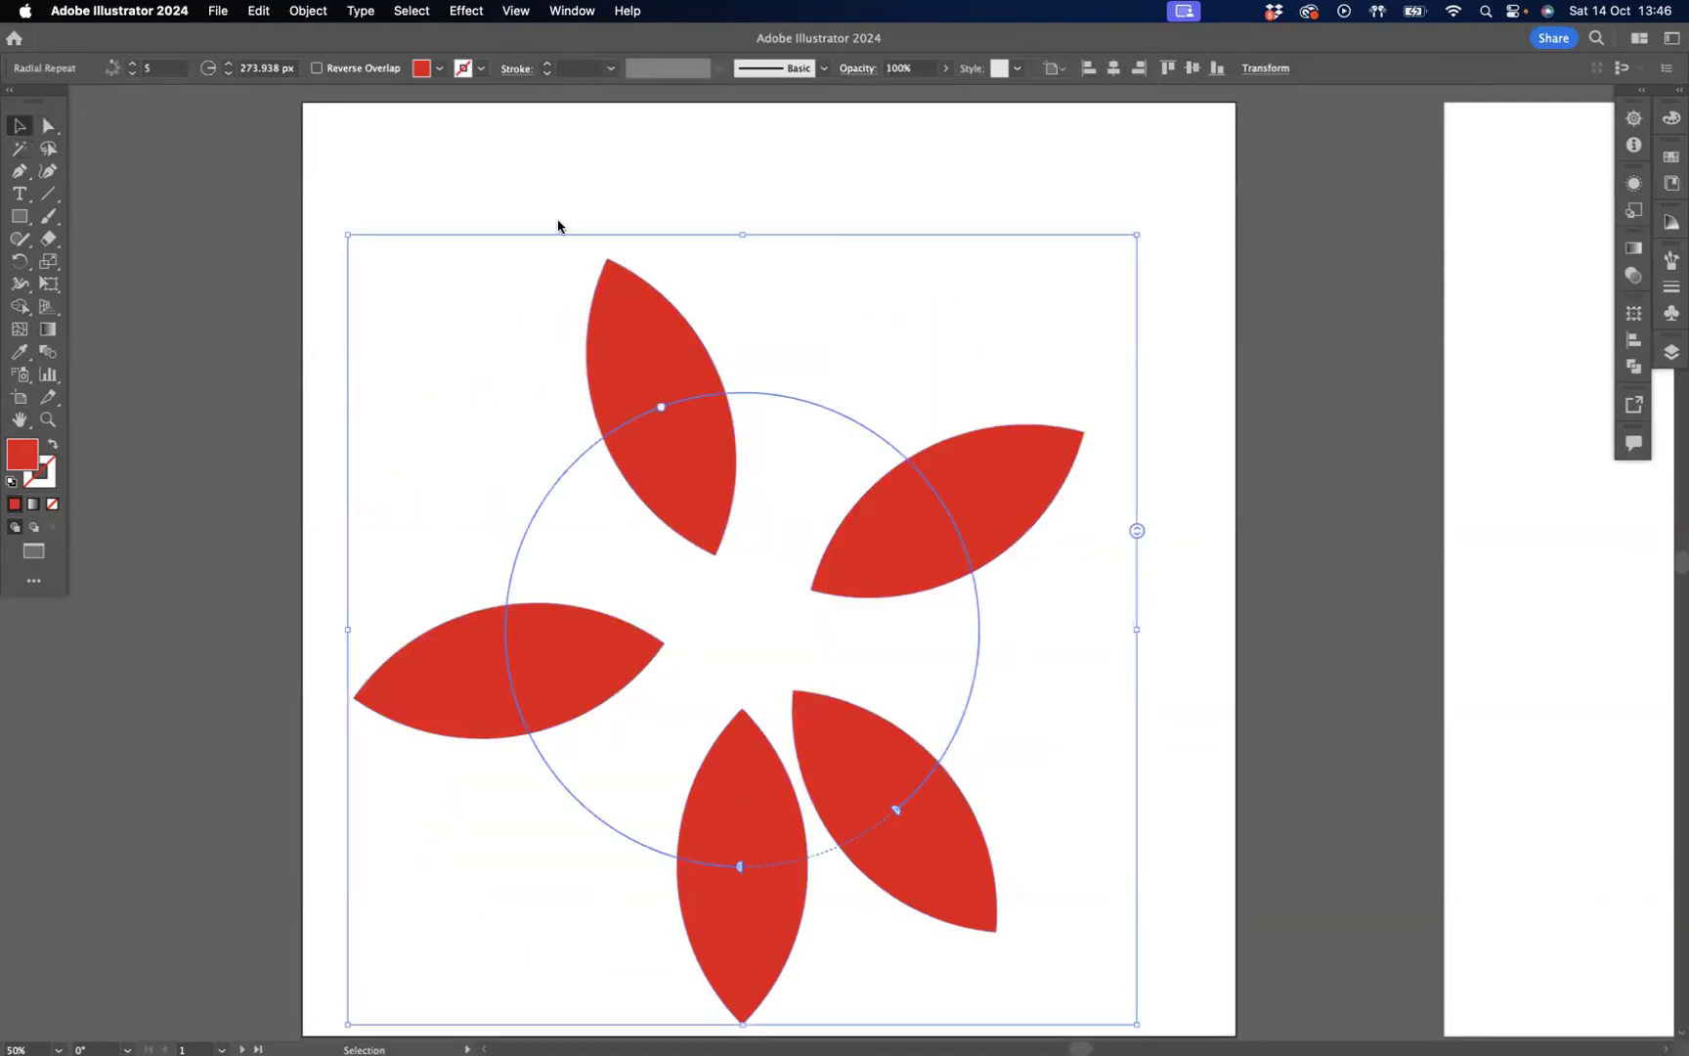
left_click(555, 191)
key("super+z")
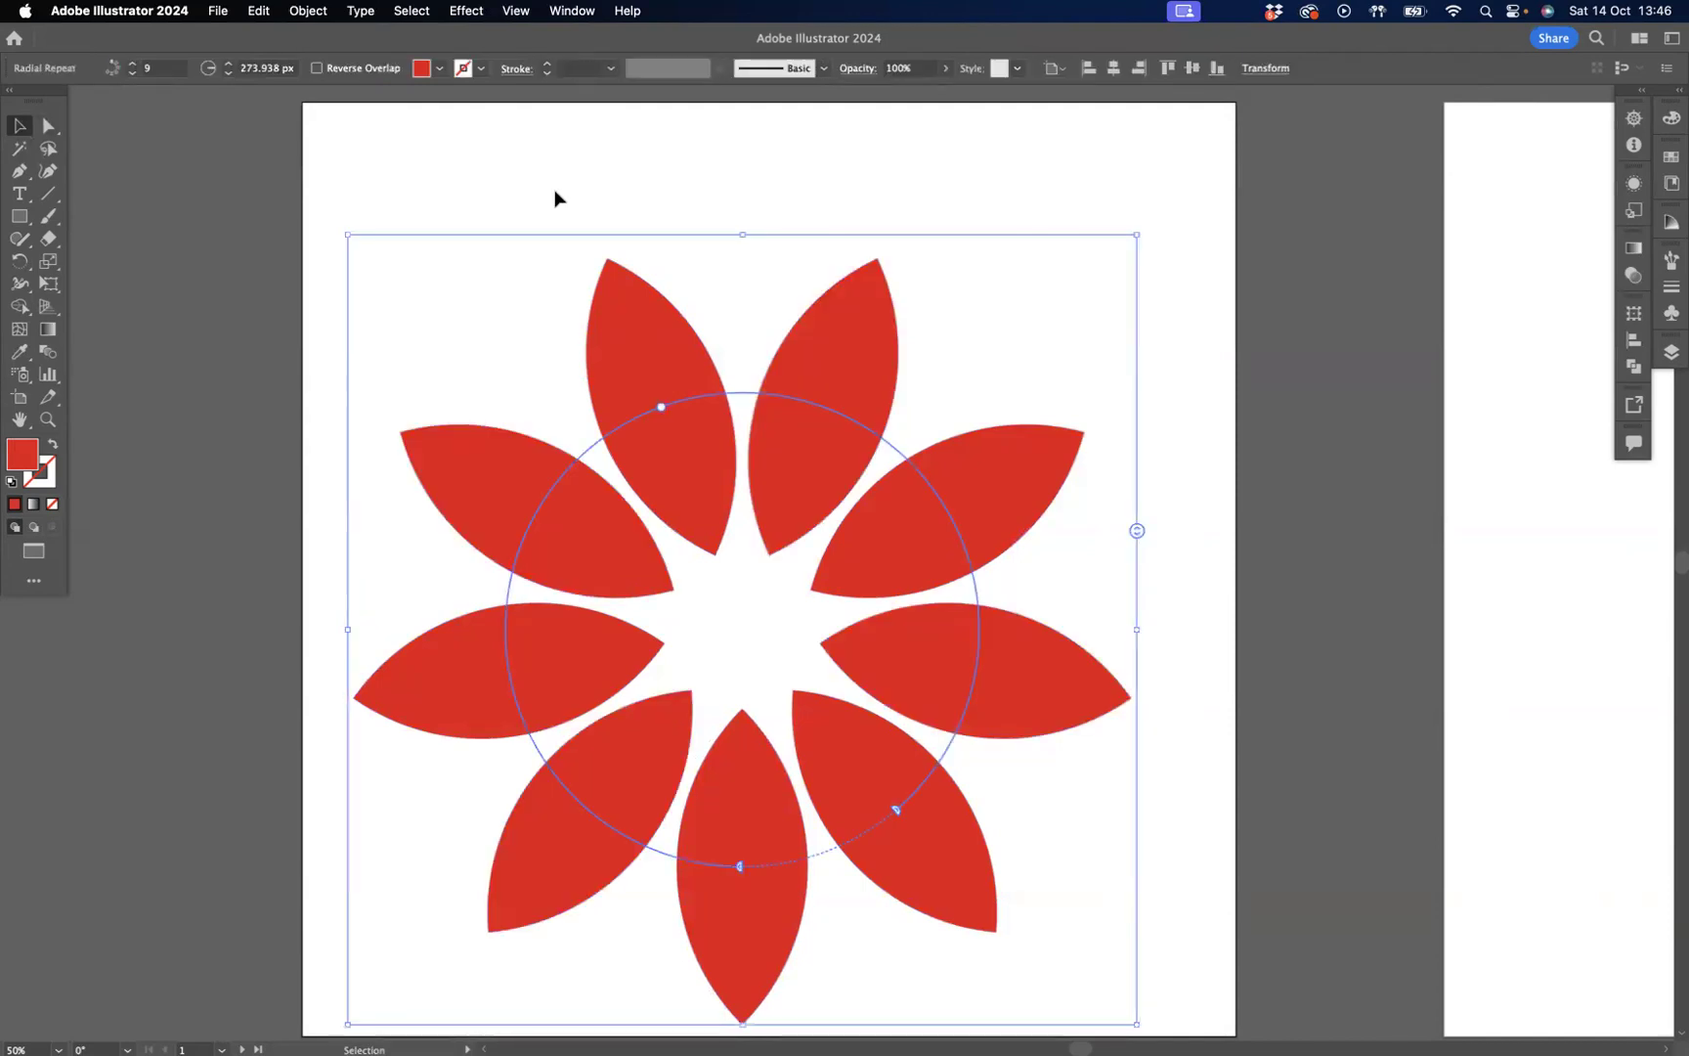
key("super+z")
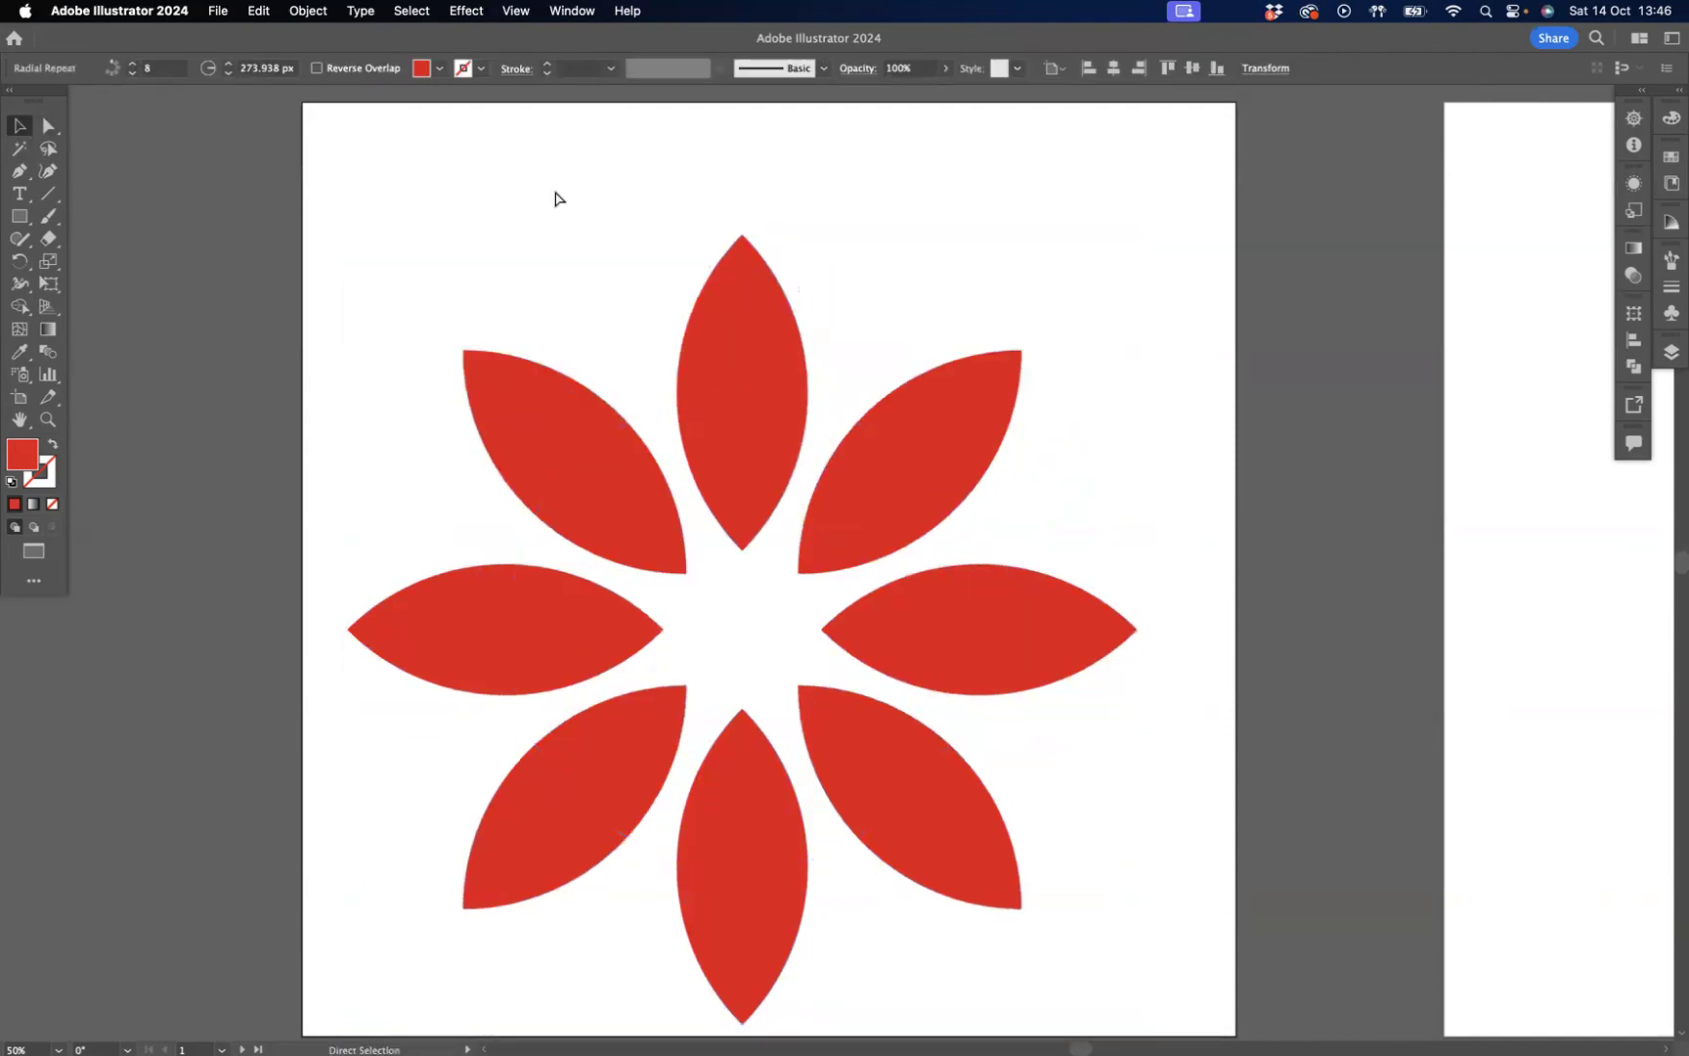
key("super+z")
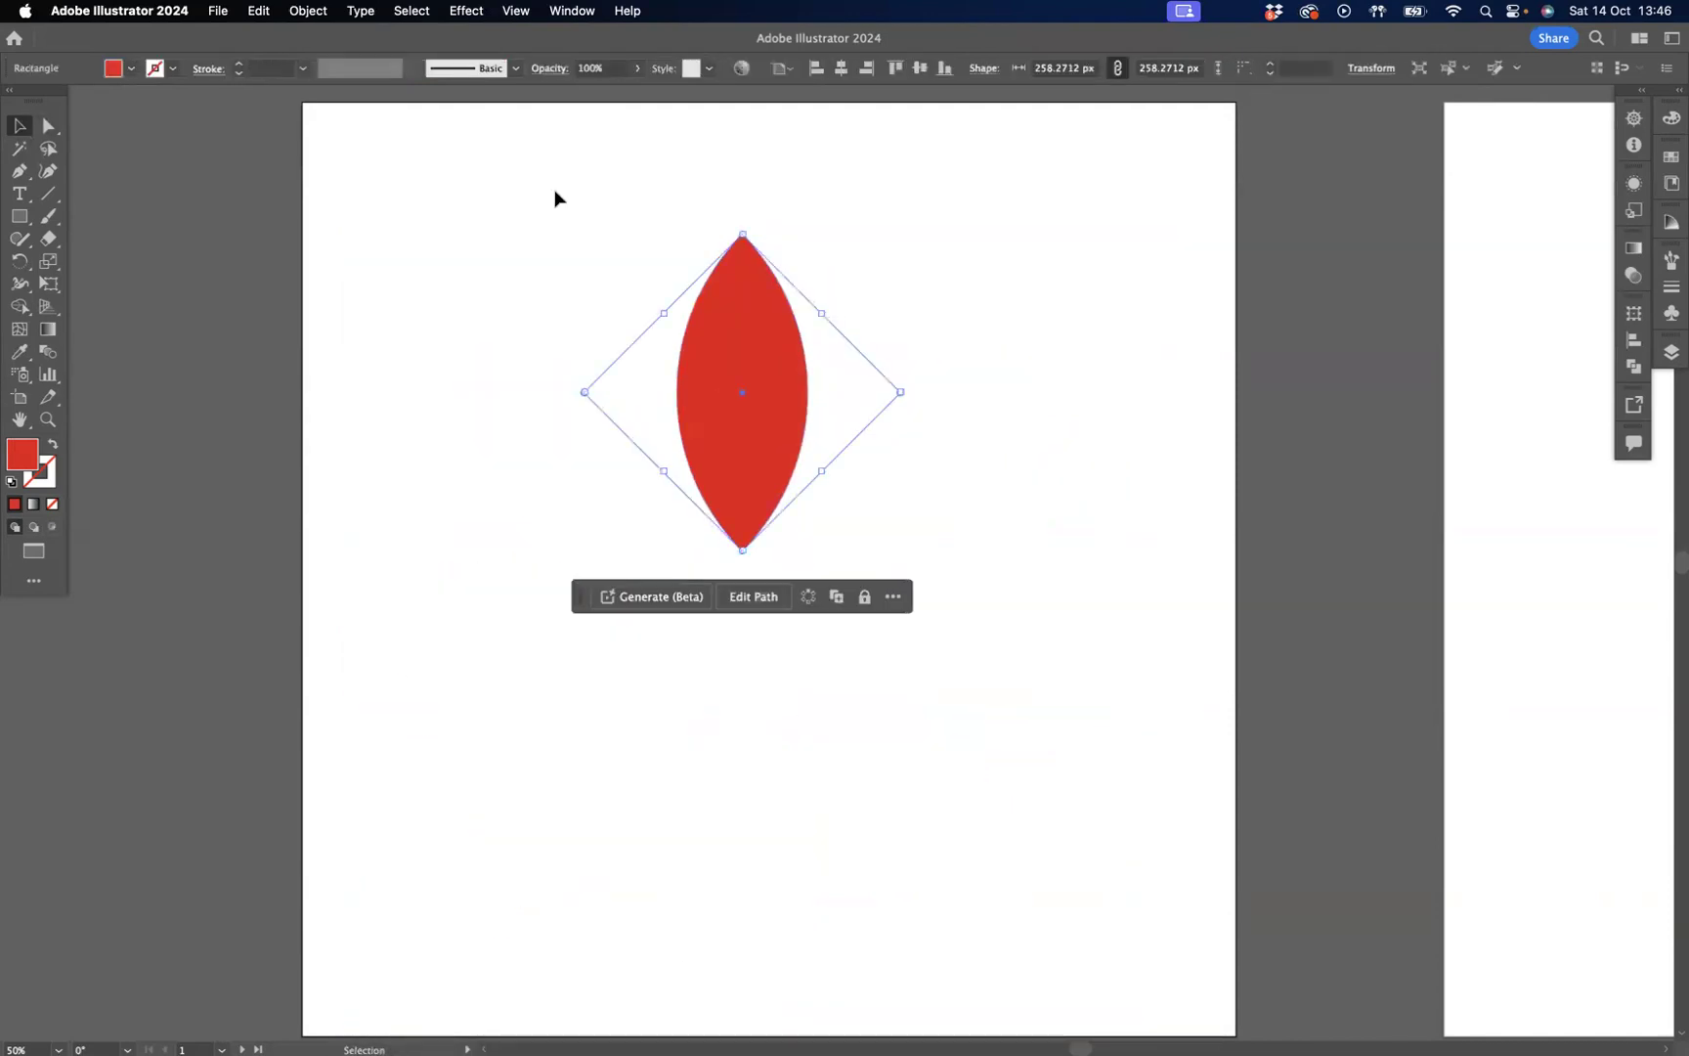
Try a Grid repeat of the leaf with extra columns, then undo it back to one leaf
left_click(810, 596)
left_click(821, 652)
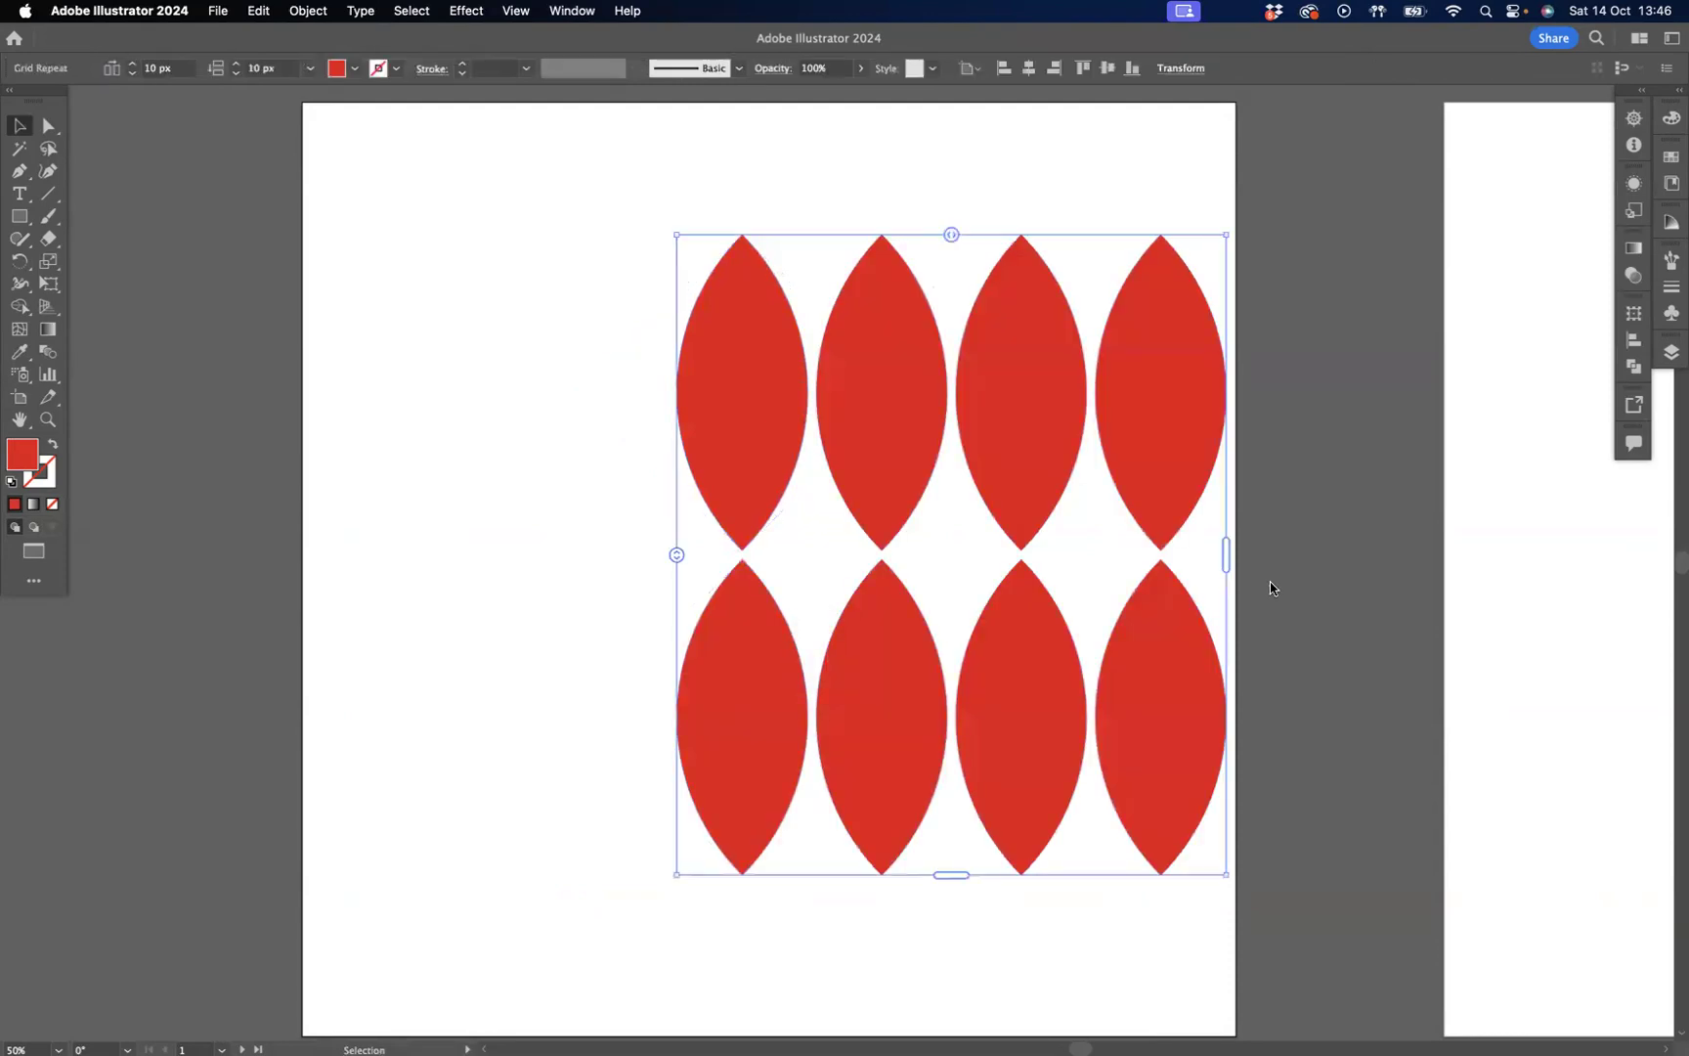
left_click_drag(1226, 554, 1180, 536)
key("super+z")
key("super+z")
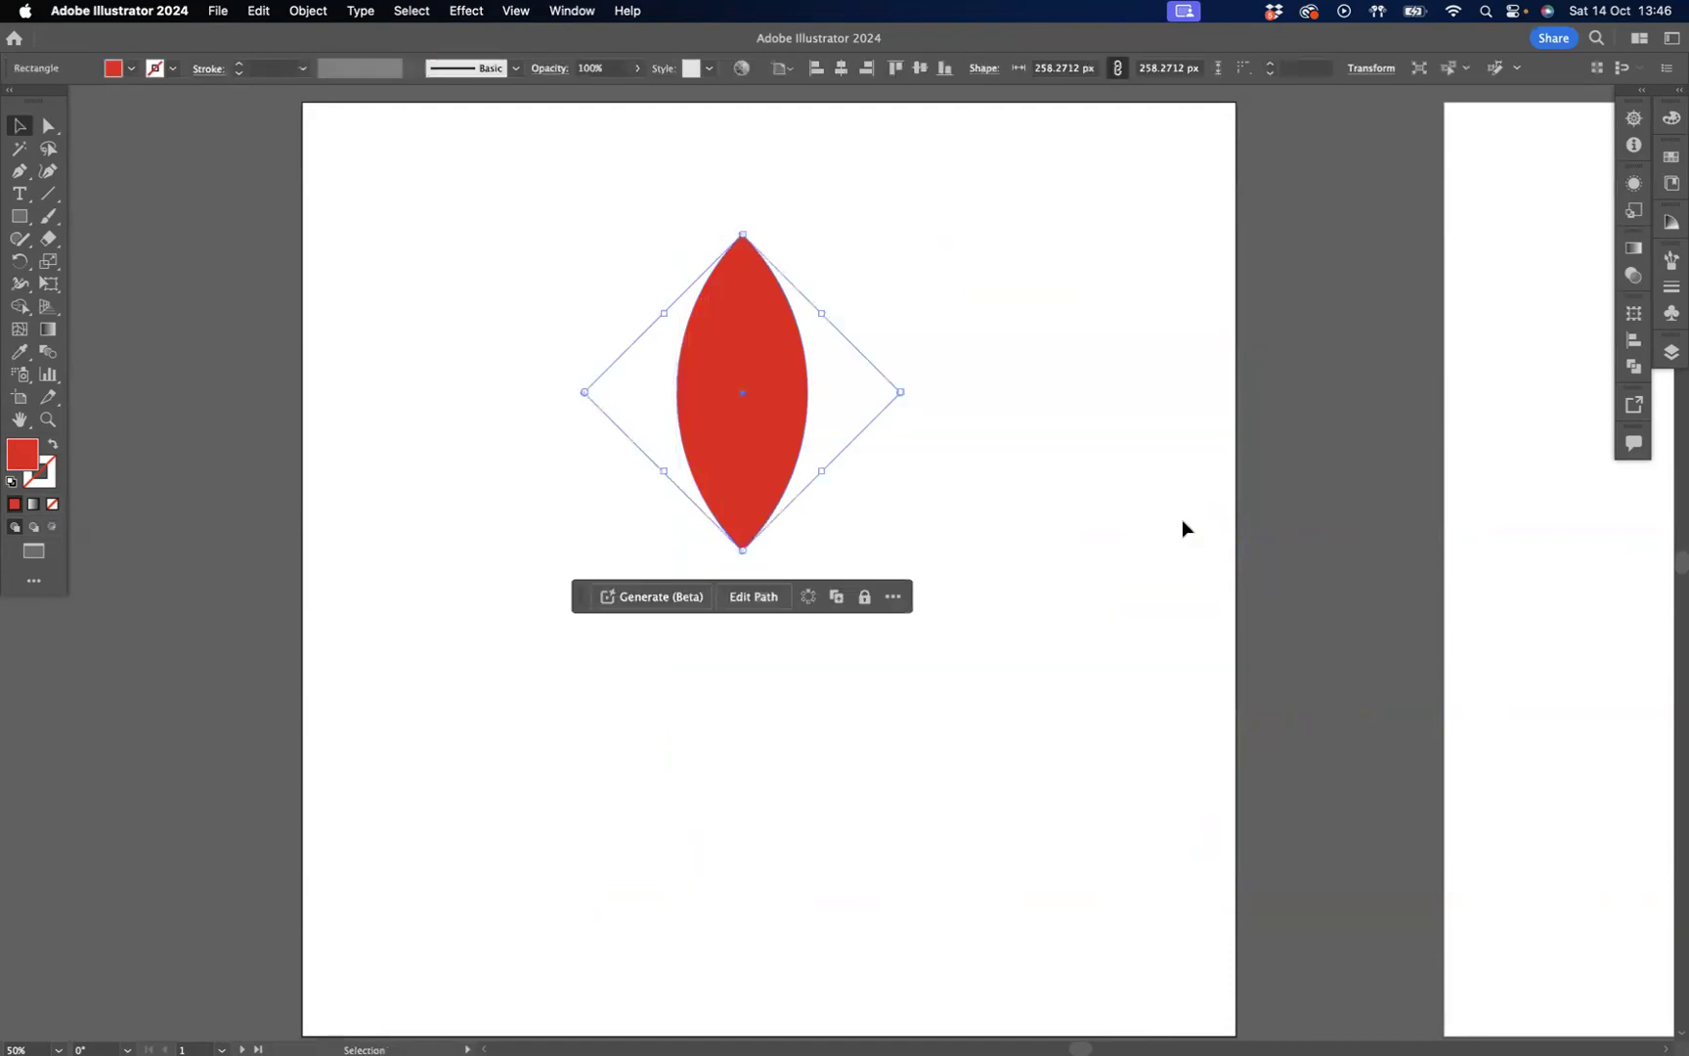
left_click(807, 596)
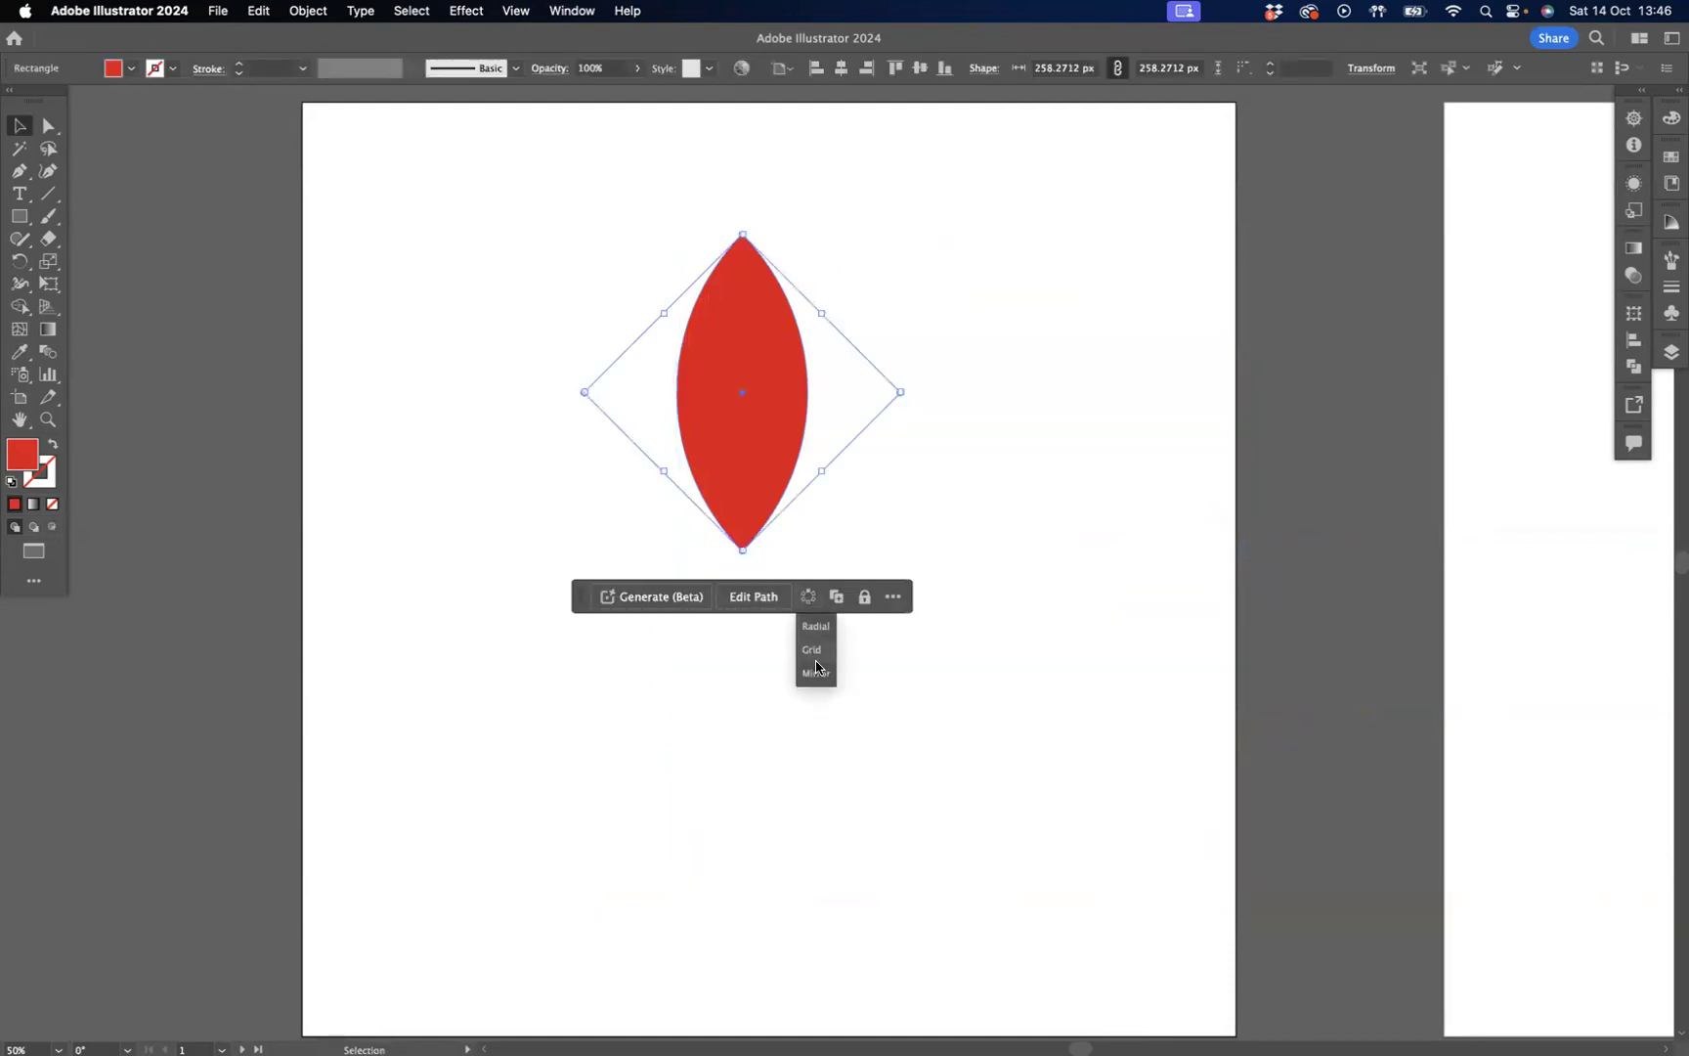
left_click(815, 673)
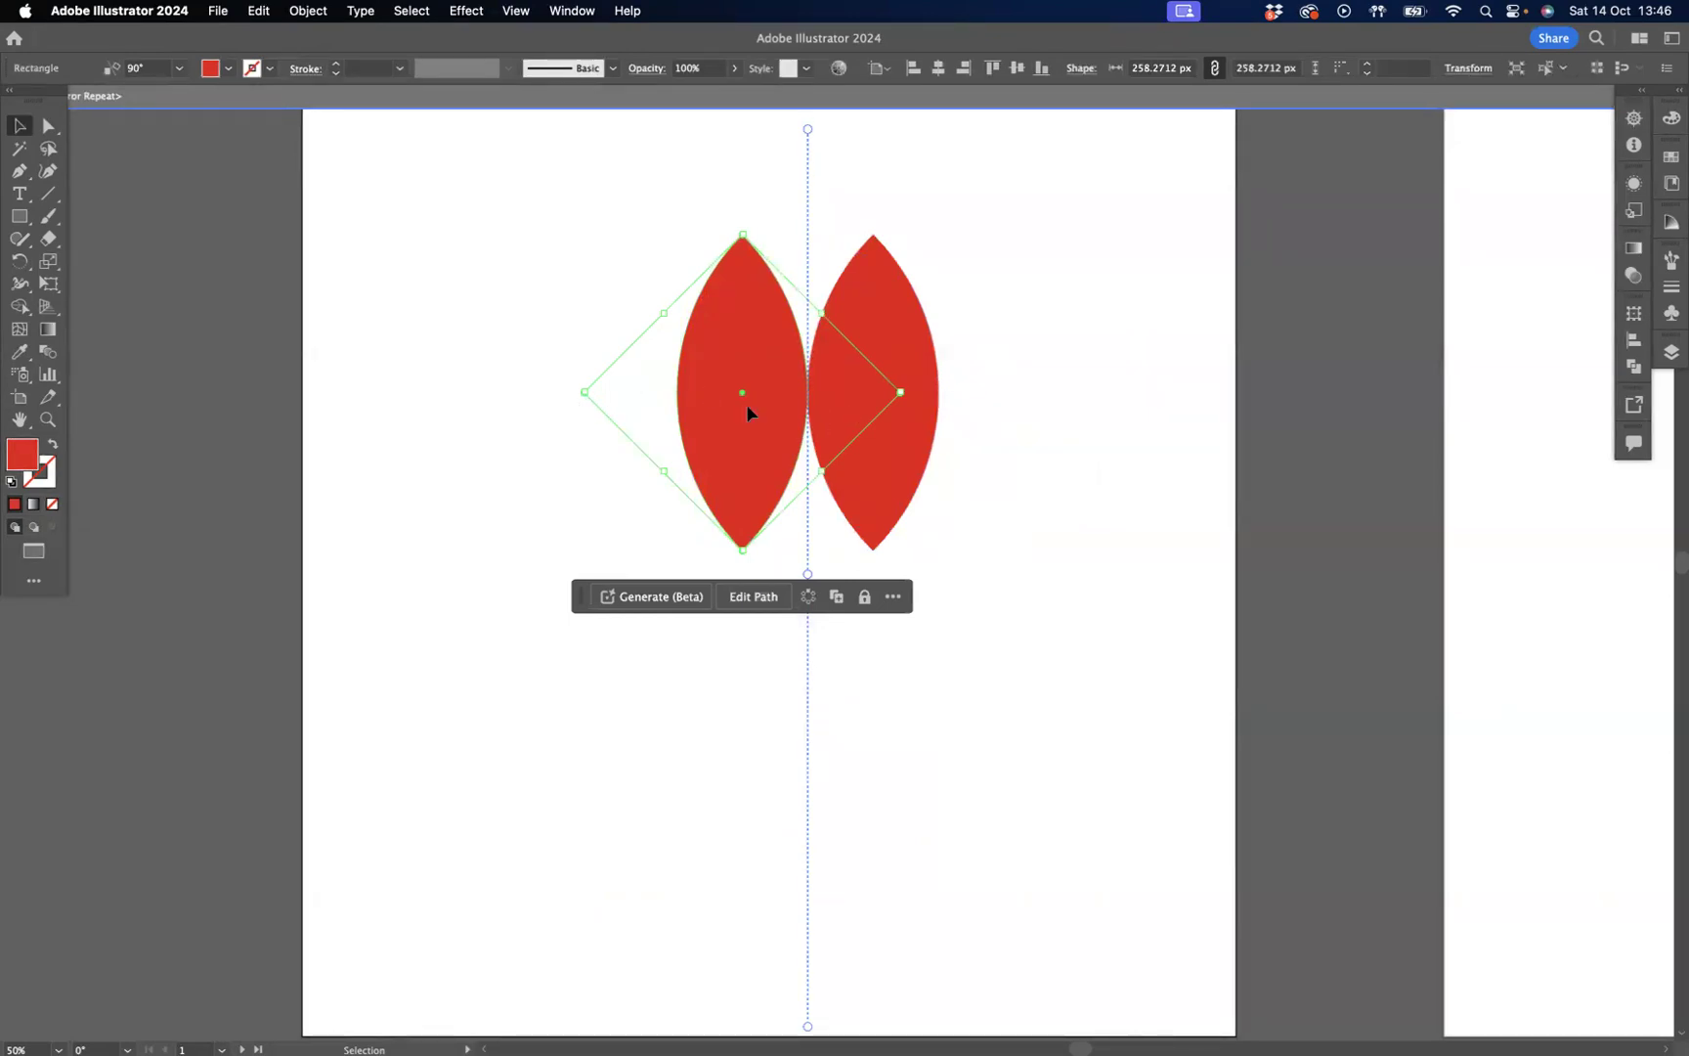
left_click_drag(747, 393, 565, 485)
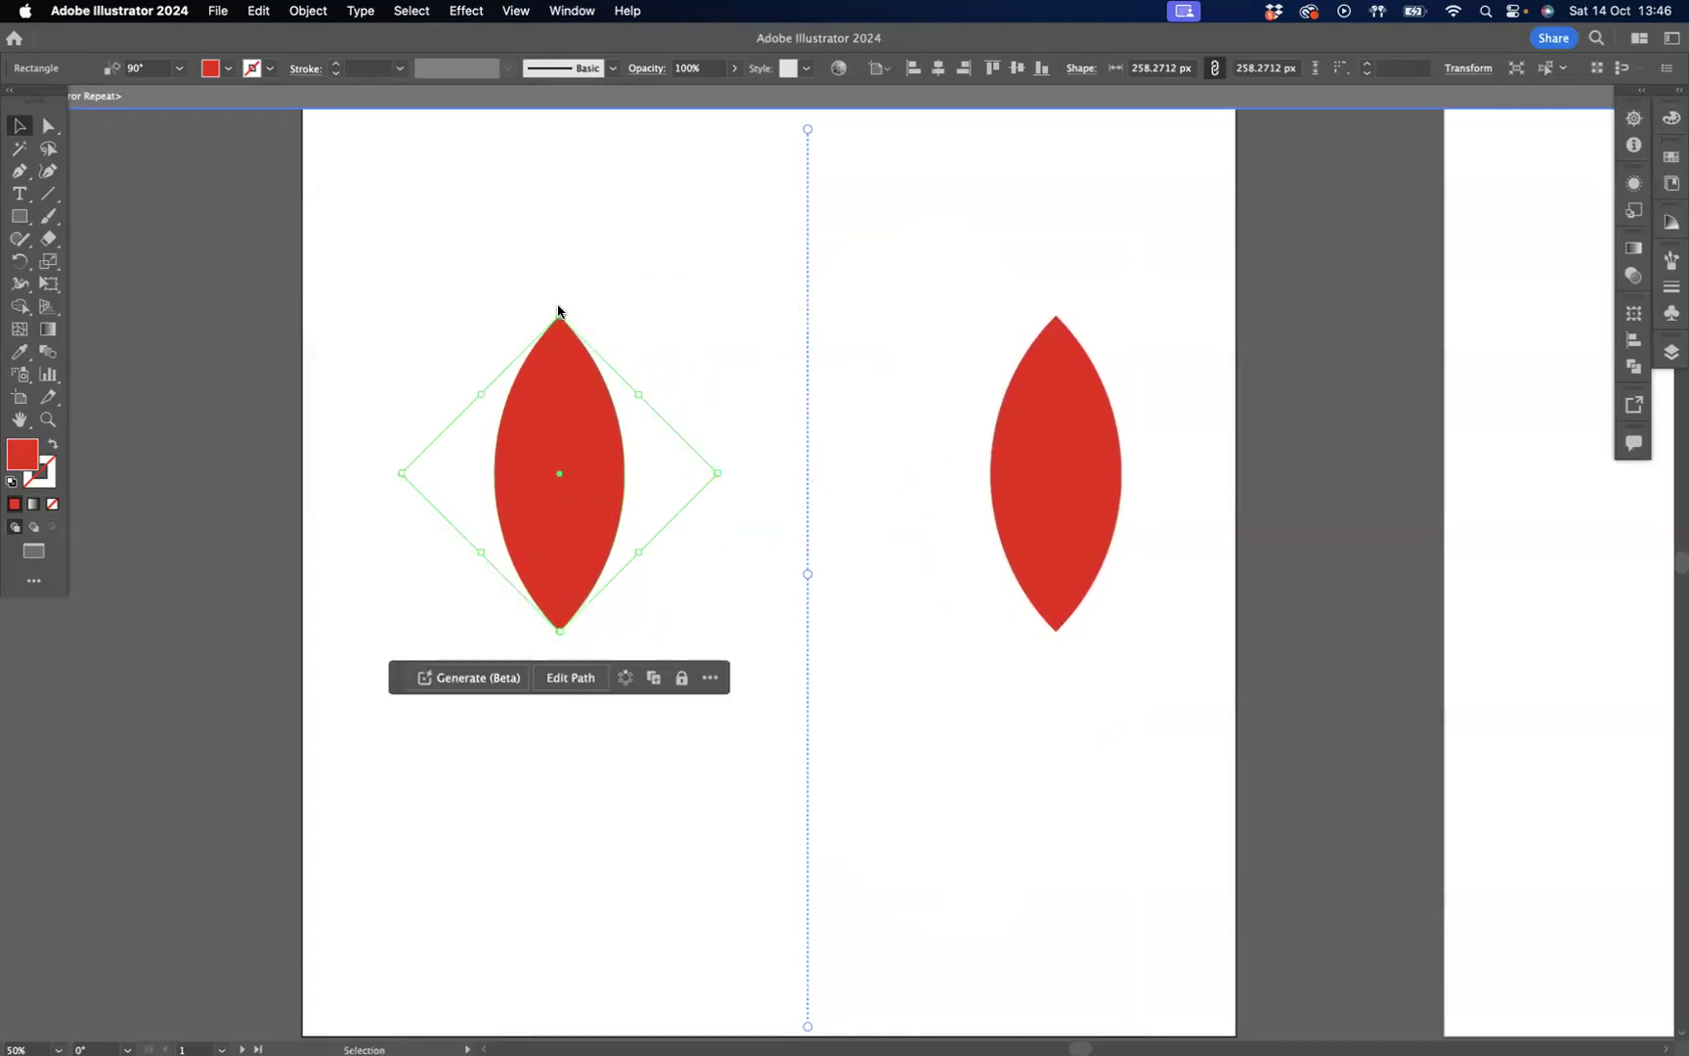
left_click_drag(558, 311, 559, 551)
left_click(562, 262)
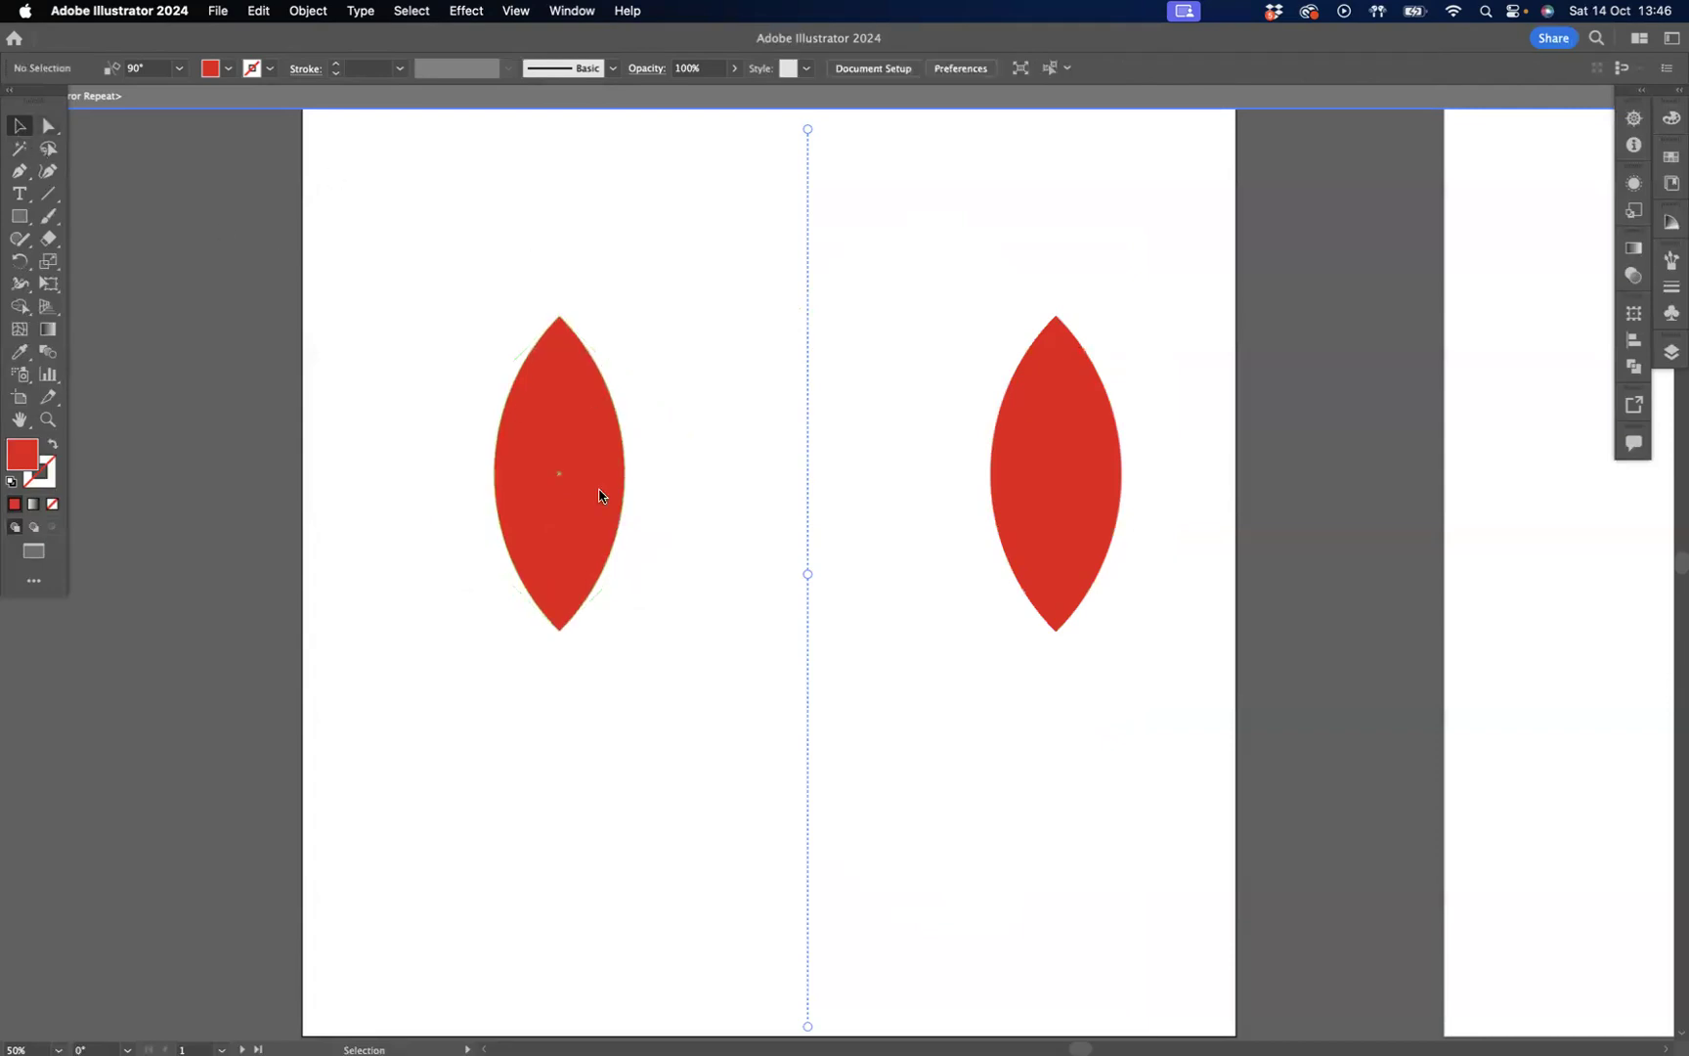
left_click(573, 515)
double_click(543, 222)
key("super+z")
key("super+z")
key("super+z")
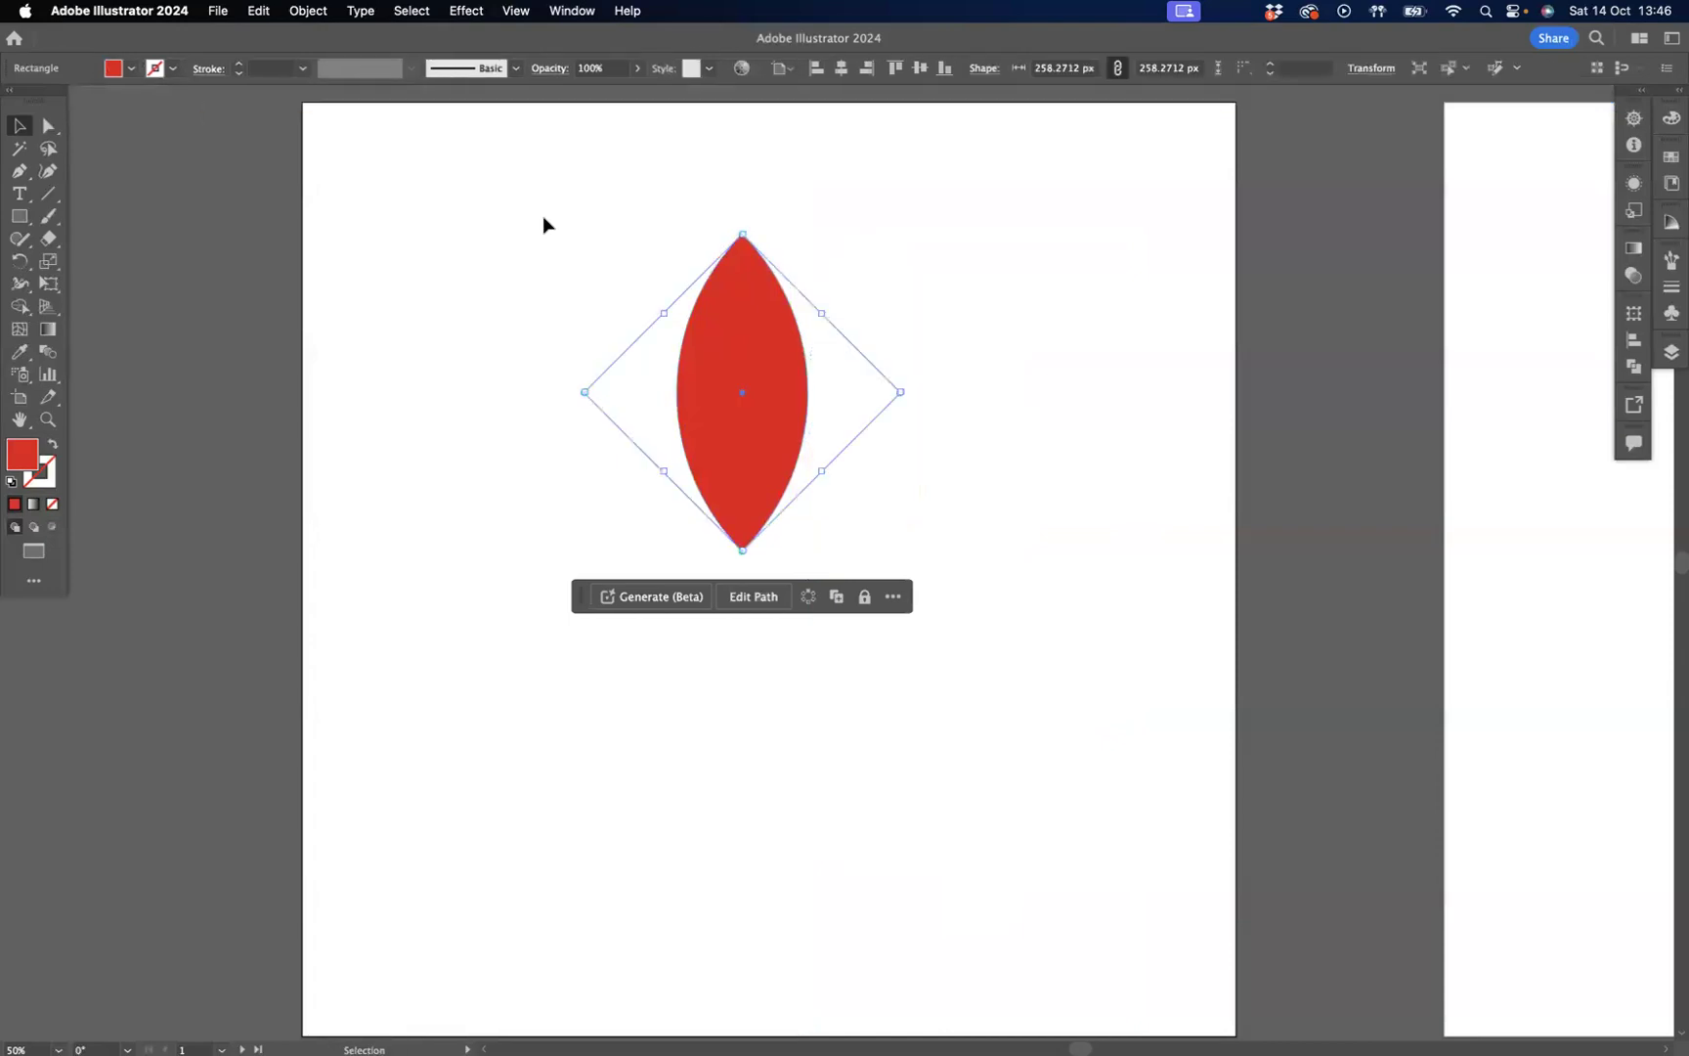
left_click(838, 597)
left_click_drag(779, 425, 801, 415)
key("Delete")
left_click(740, 391)
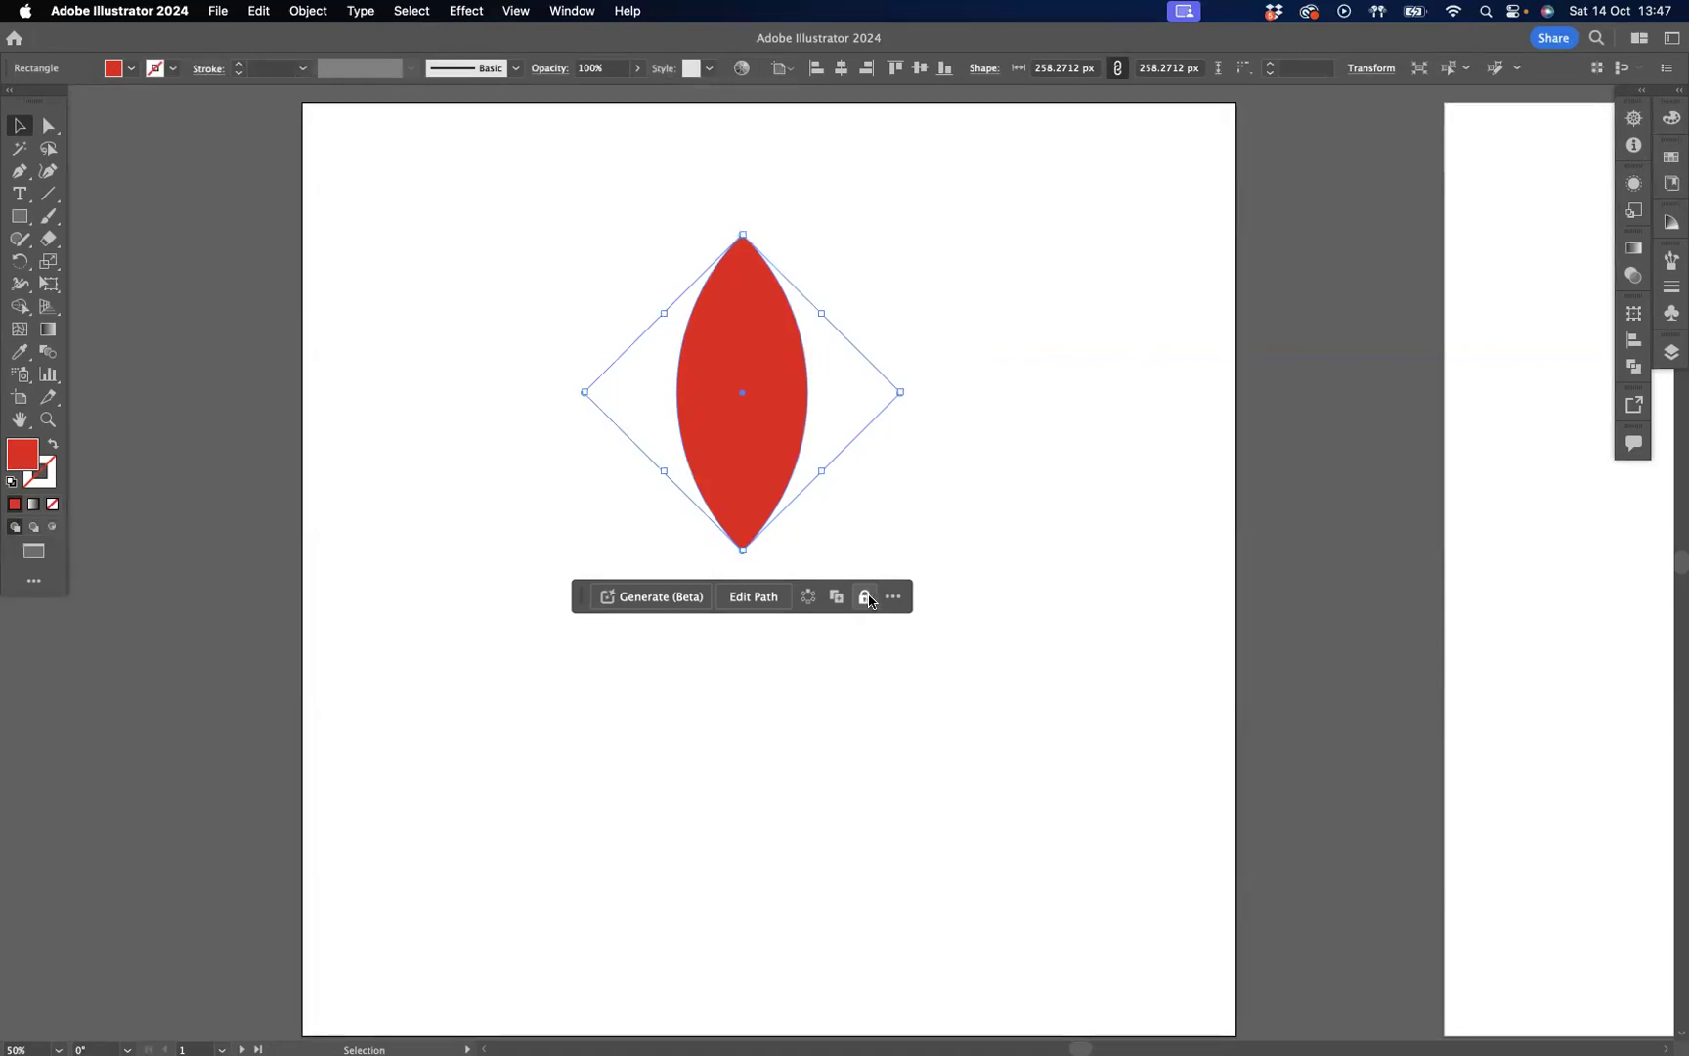
left_click(864, 598)
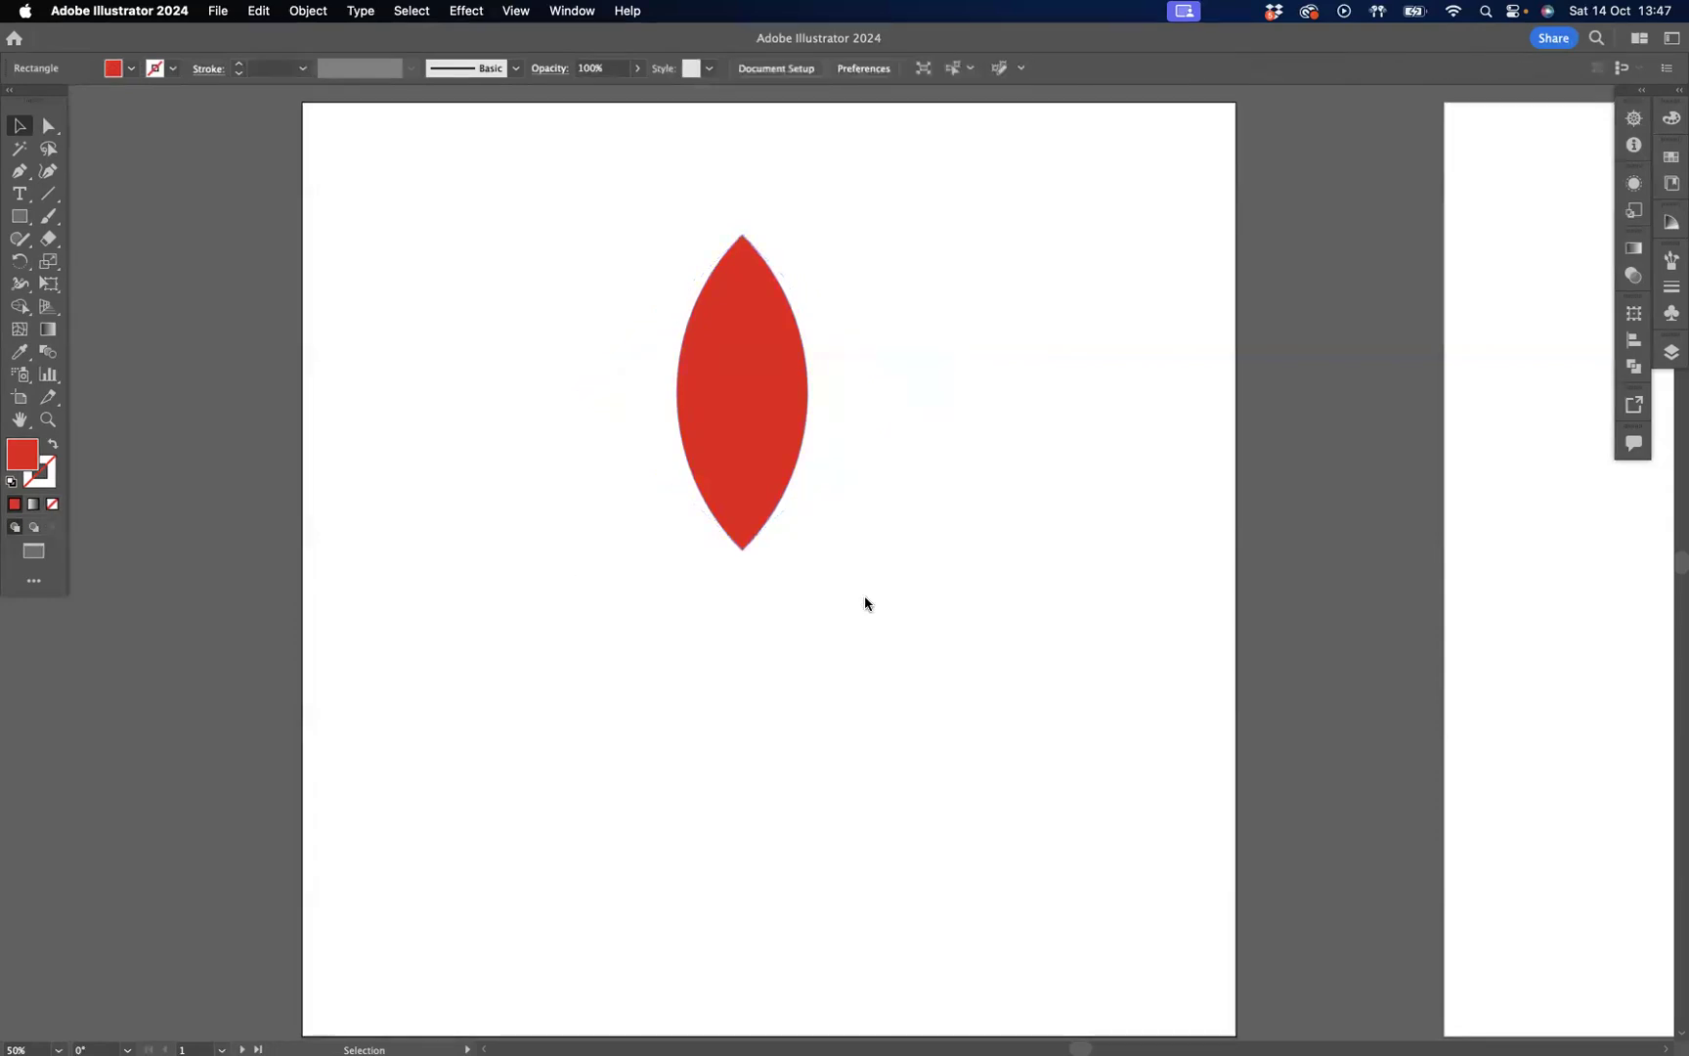
right_click(742, 334)
mouse_move(829, 347)
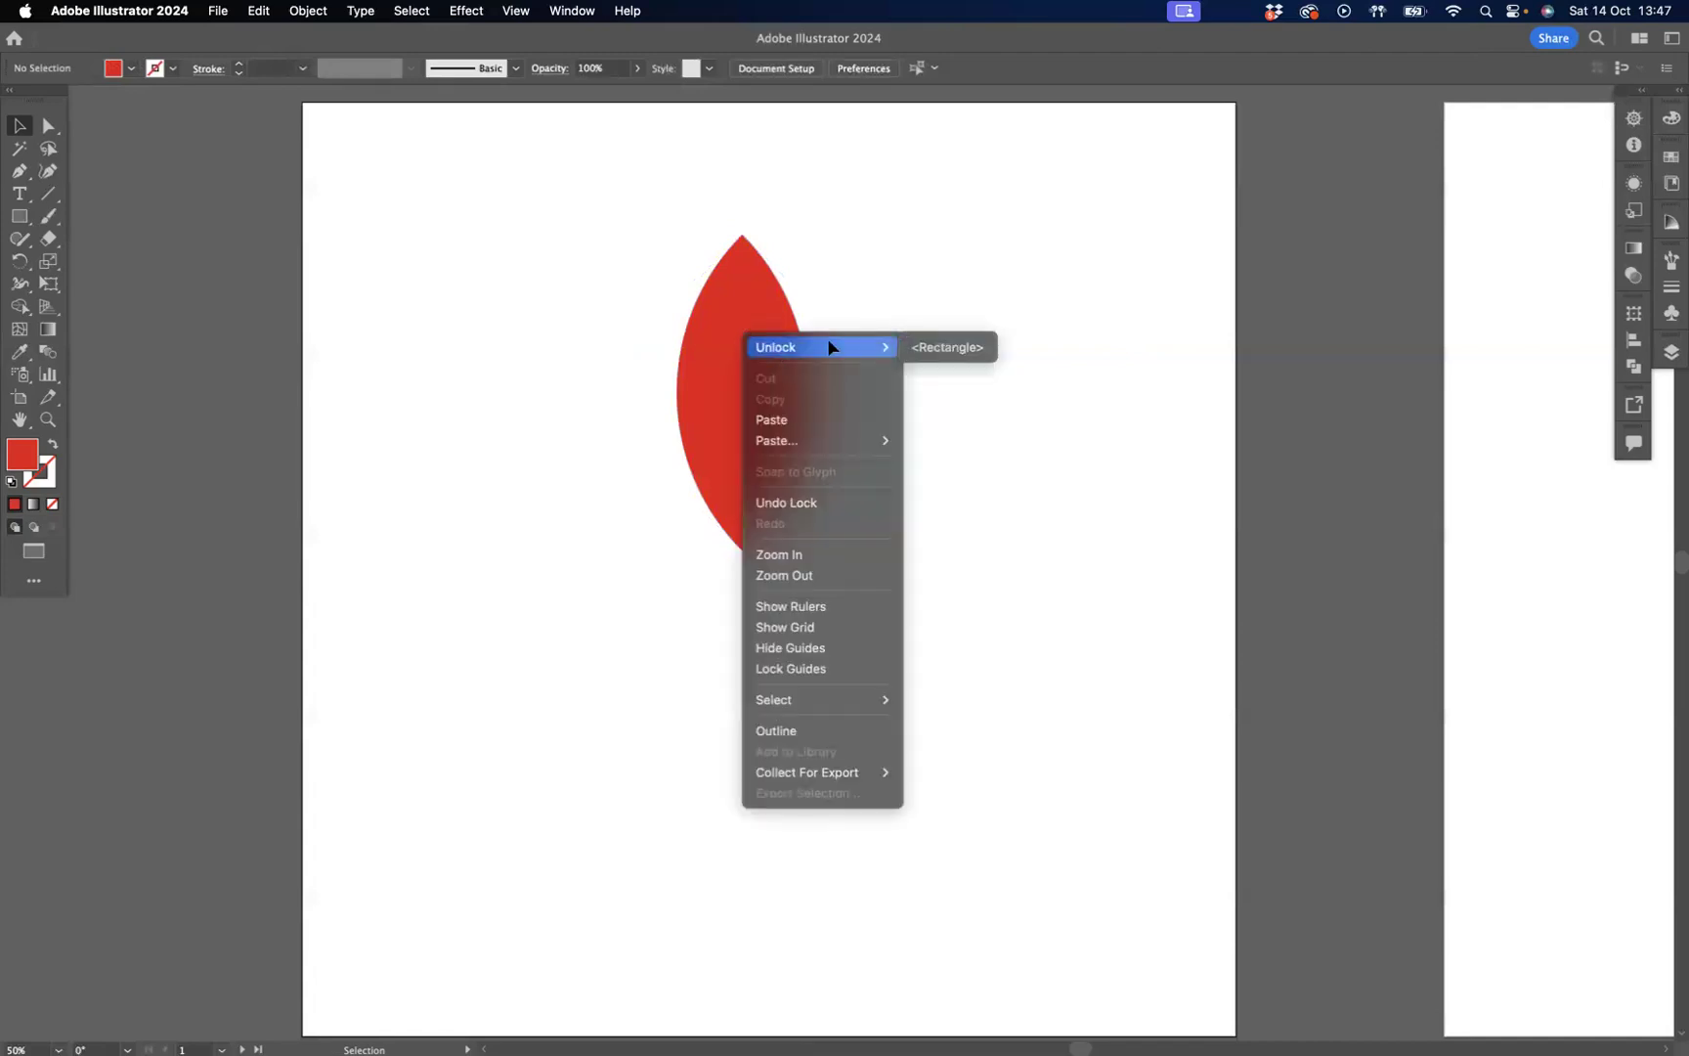
left_click(939, 348)
left_click(921, 445)
left_click(746, 391)
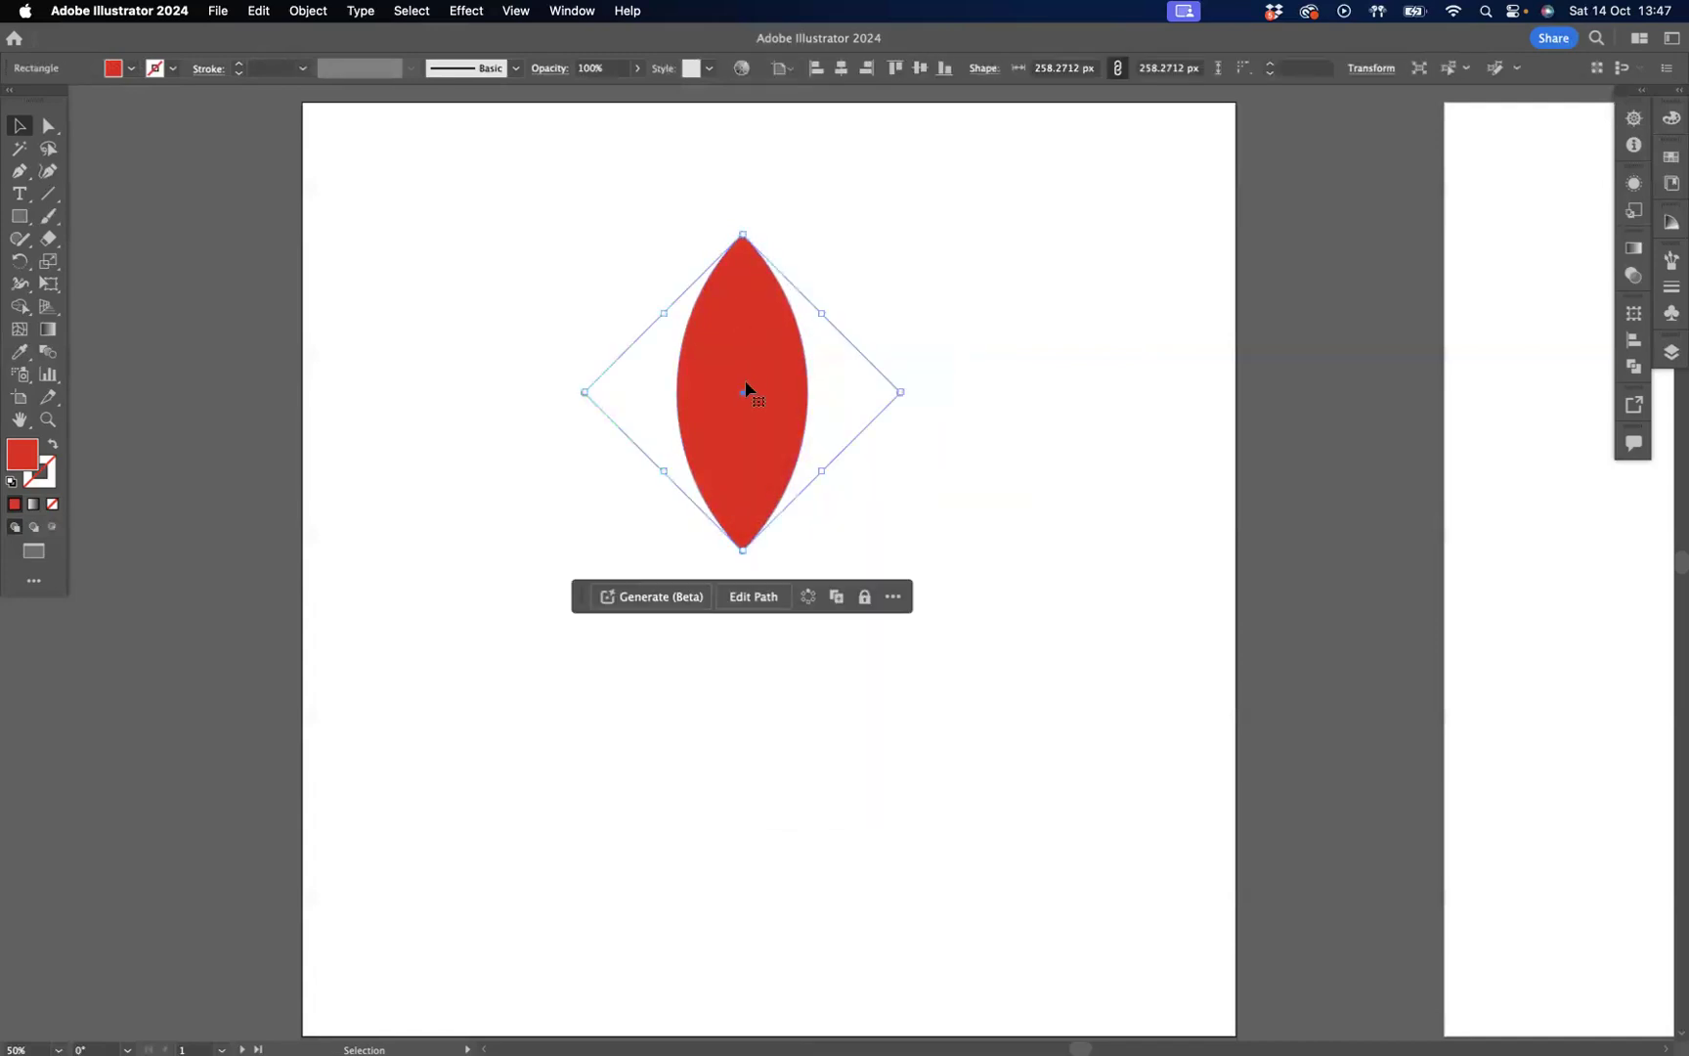
Show and then close the Properties panel from the task bar's More options
left_click(896, 598)
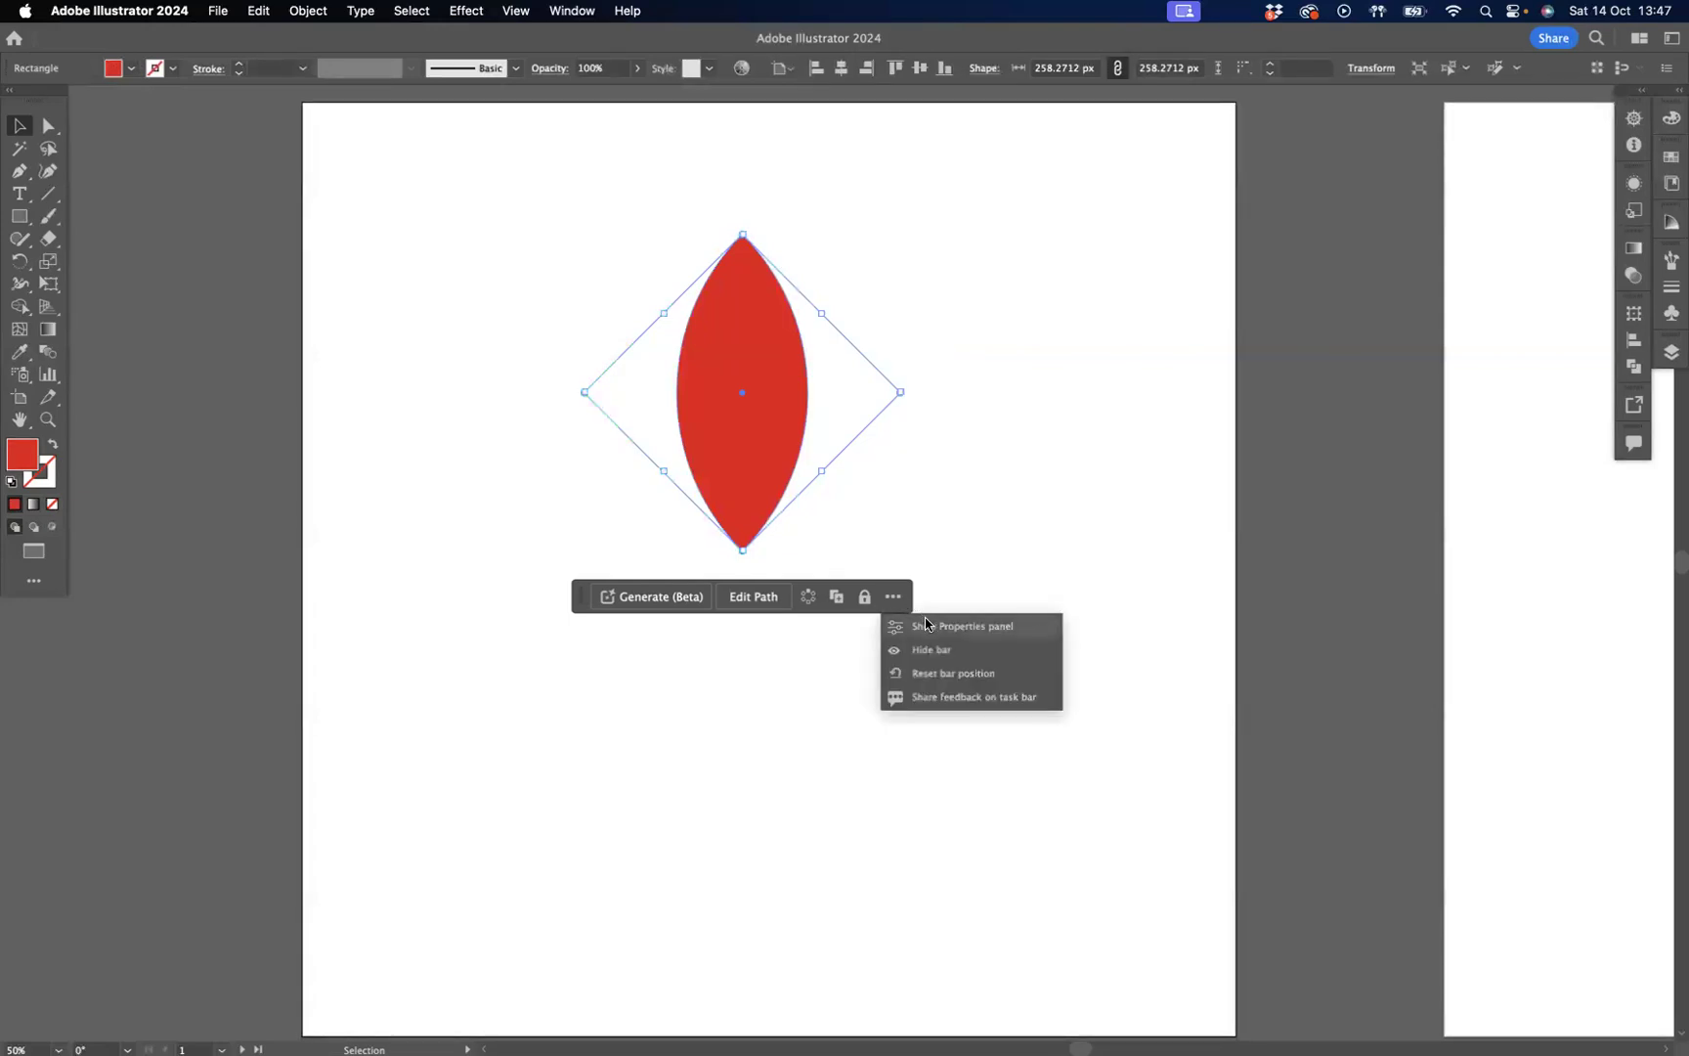
left_click(929, 628)
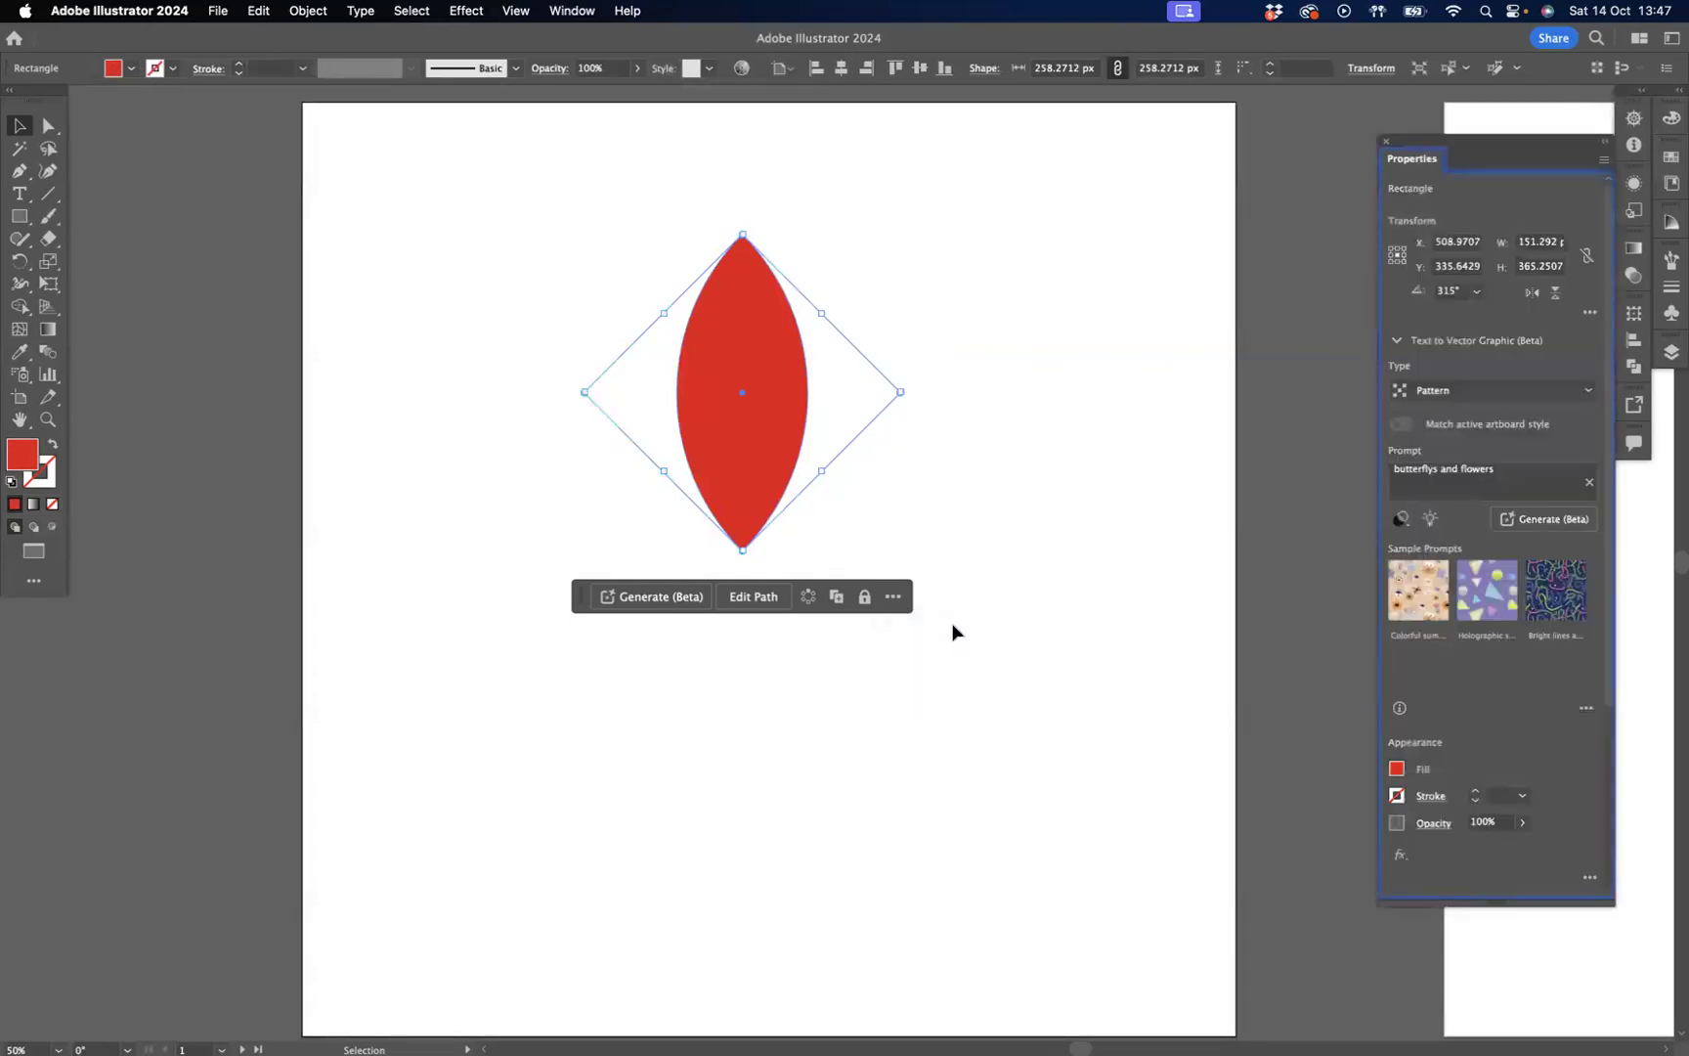
left_click(1386, 141)
left_click(892, 597)
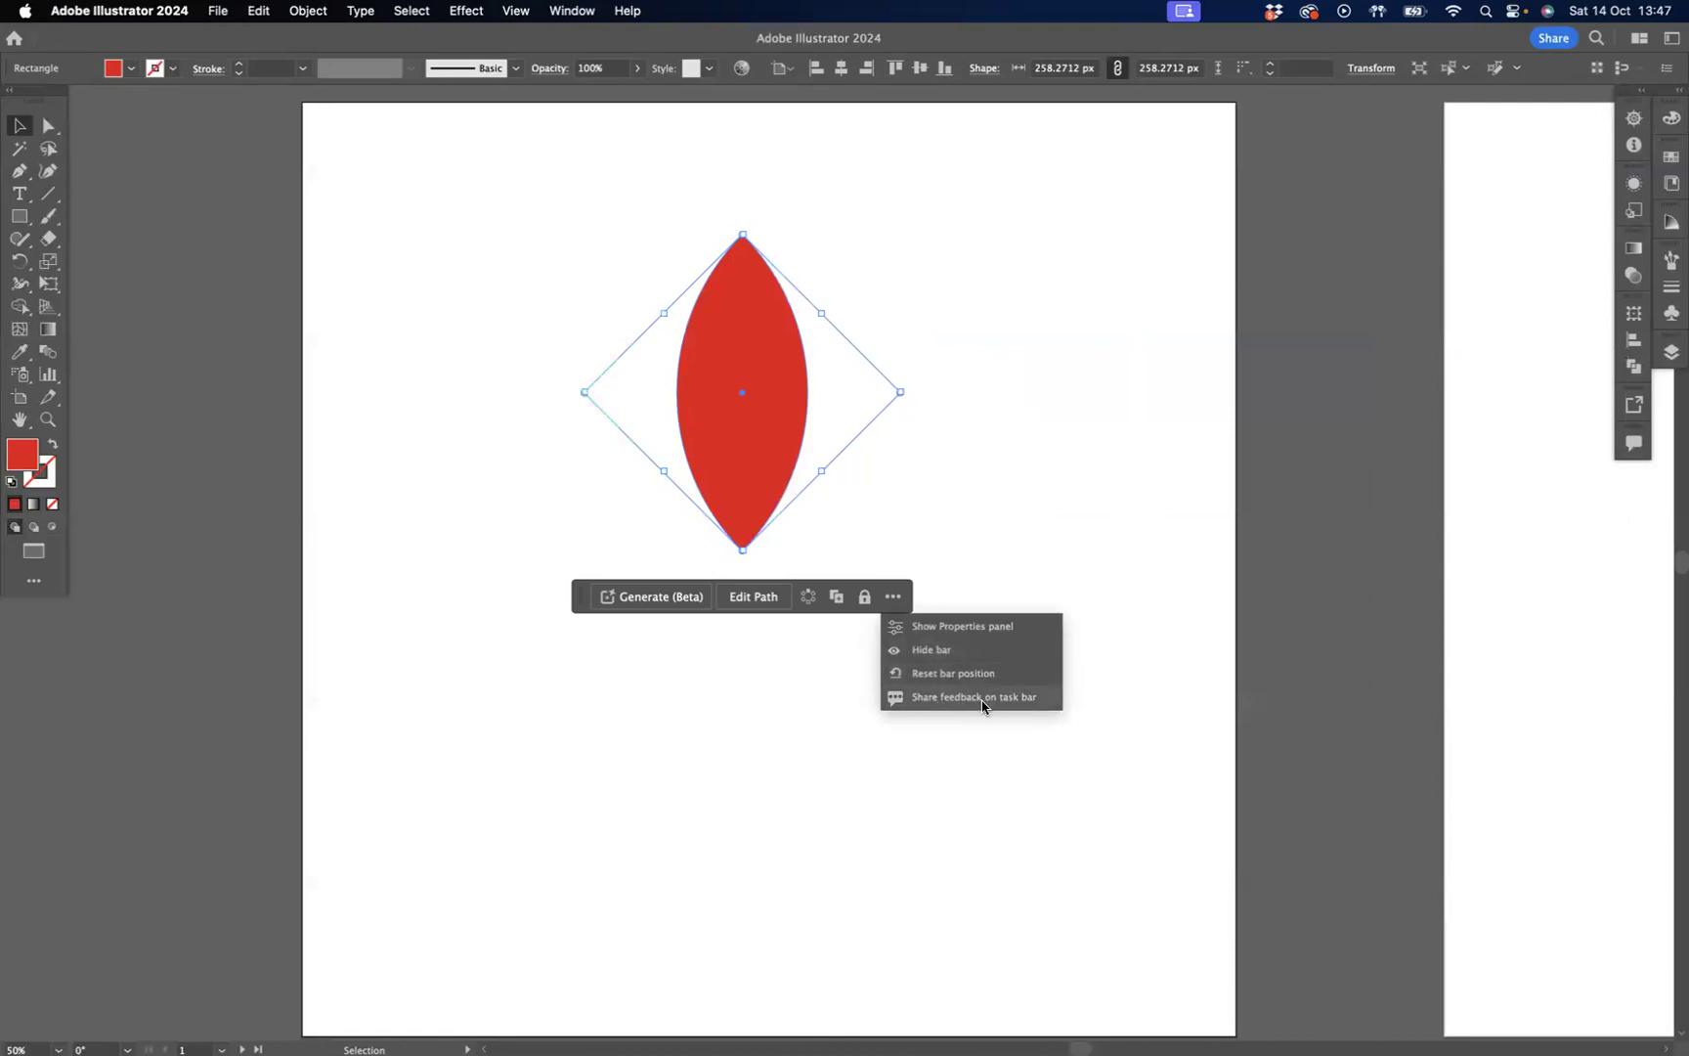
left_click(949, 500)
Deselect the lens and pan over to the BLUE SKY artboard
left_click(907, 428)
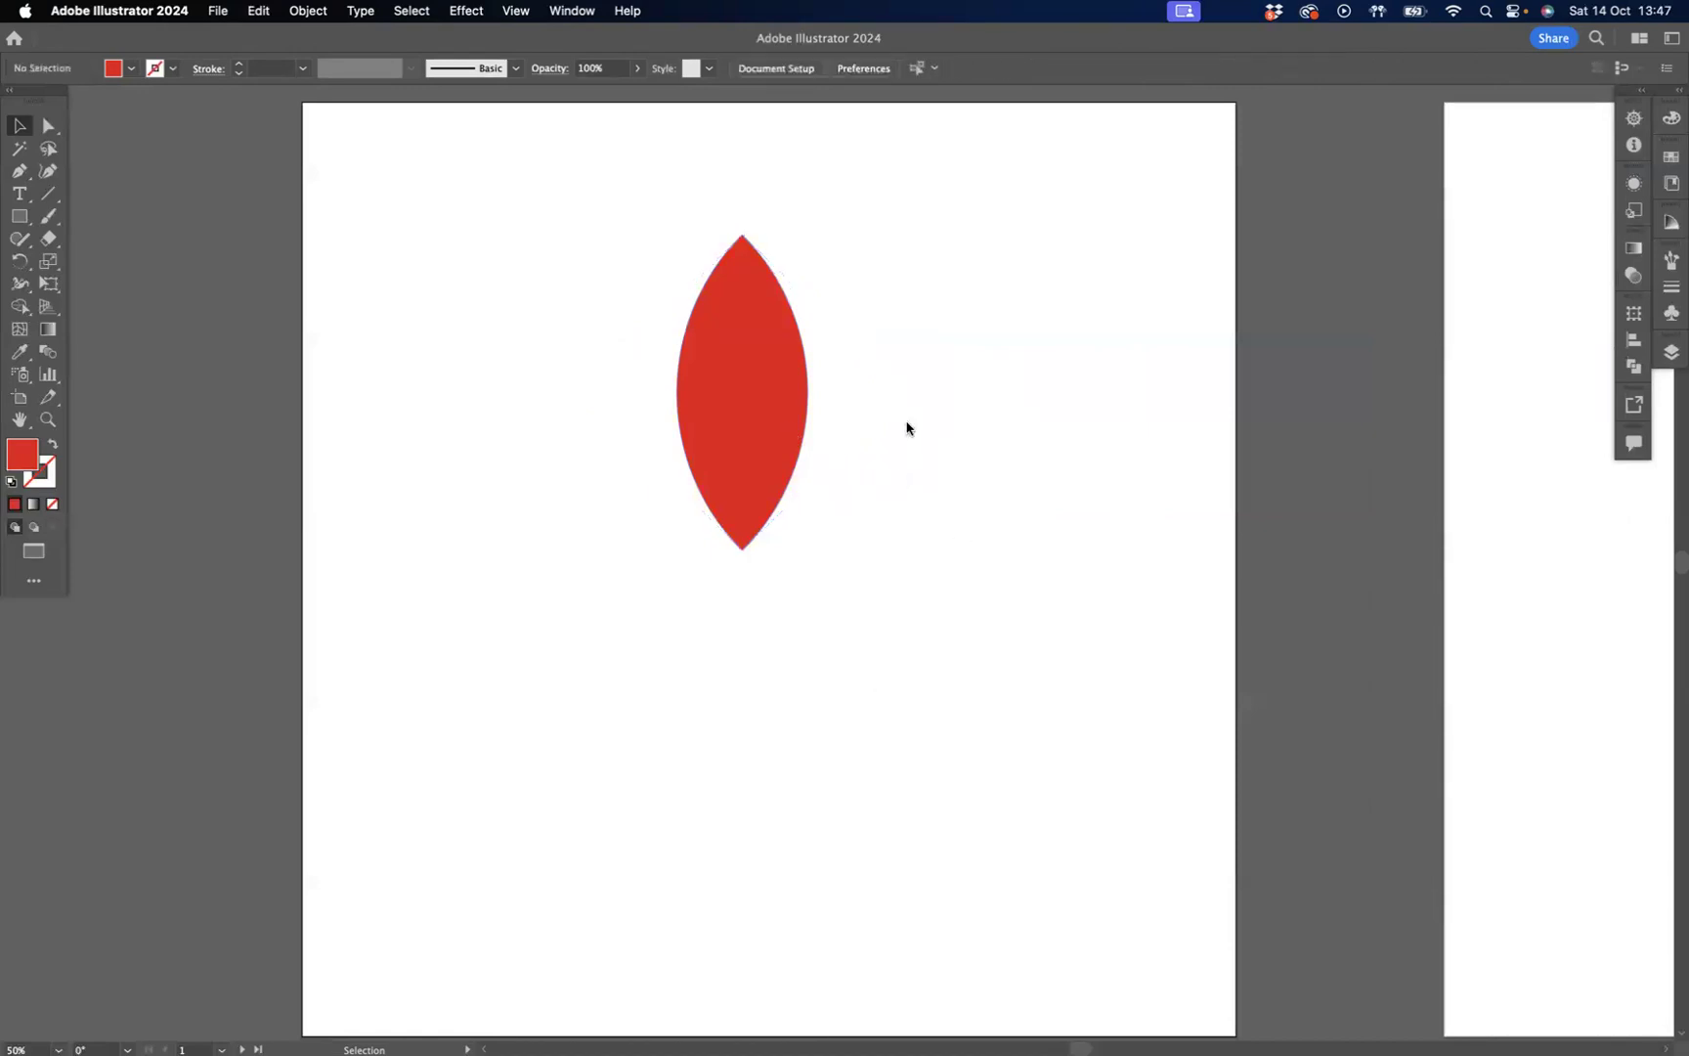
left_click_drag(1205, 692, 474, 655)
left_click_drag(758, 603, 389, 630)
Set the BLUE SKY text to LEMON MILK Bold at 60 pt
left_click(778, 396)
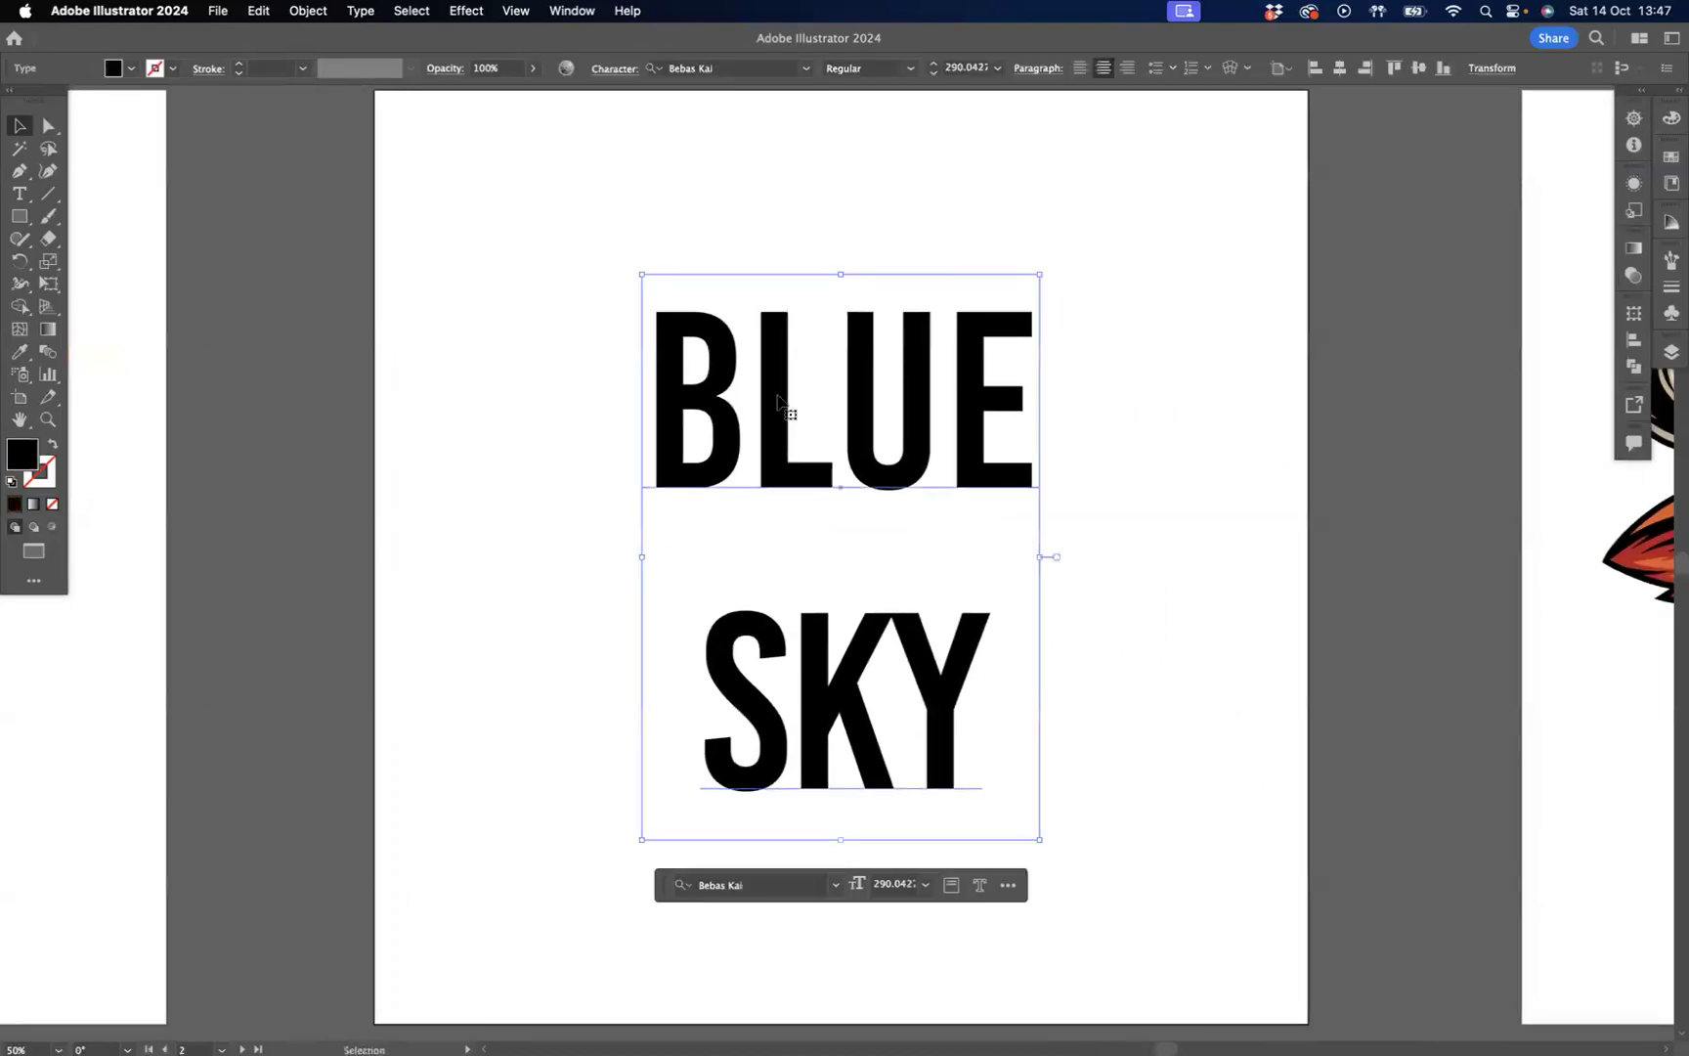
left_click(836, 890)
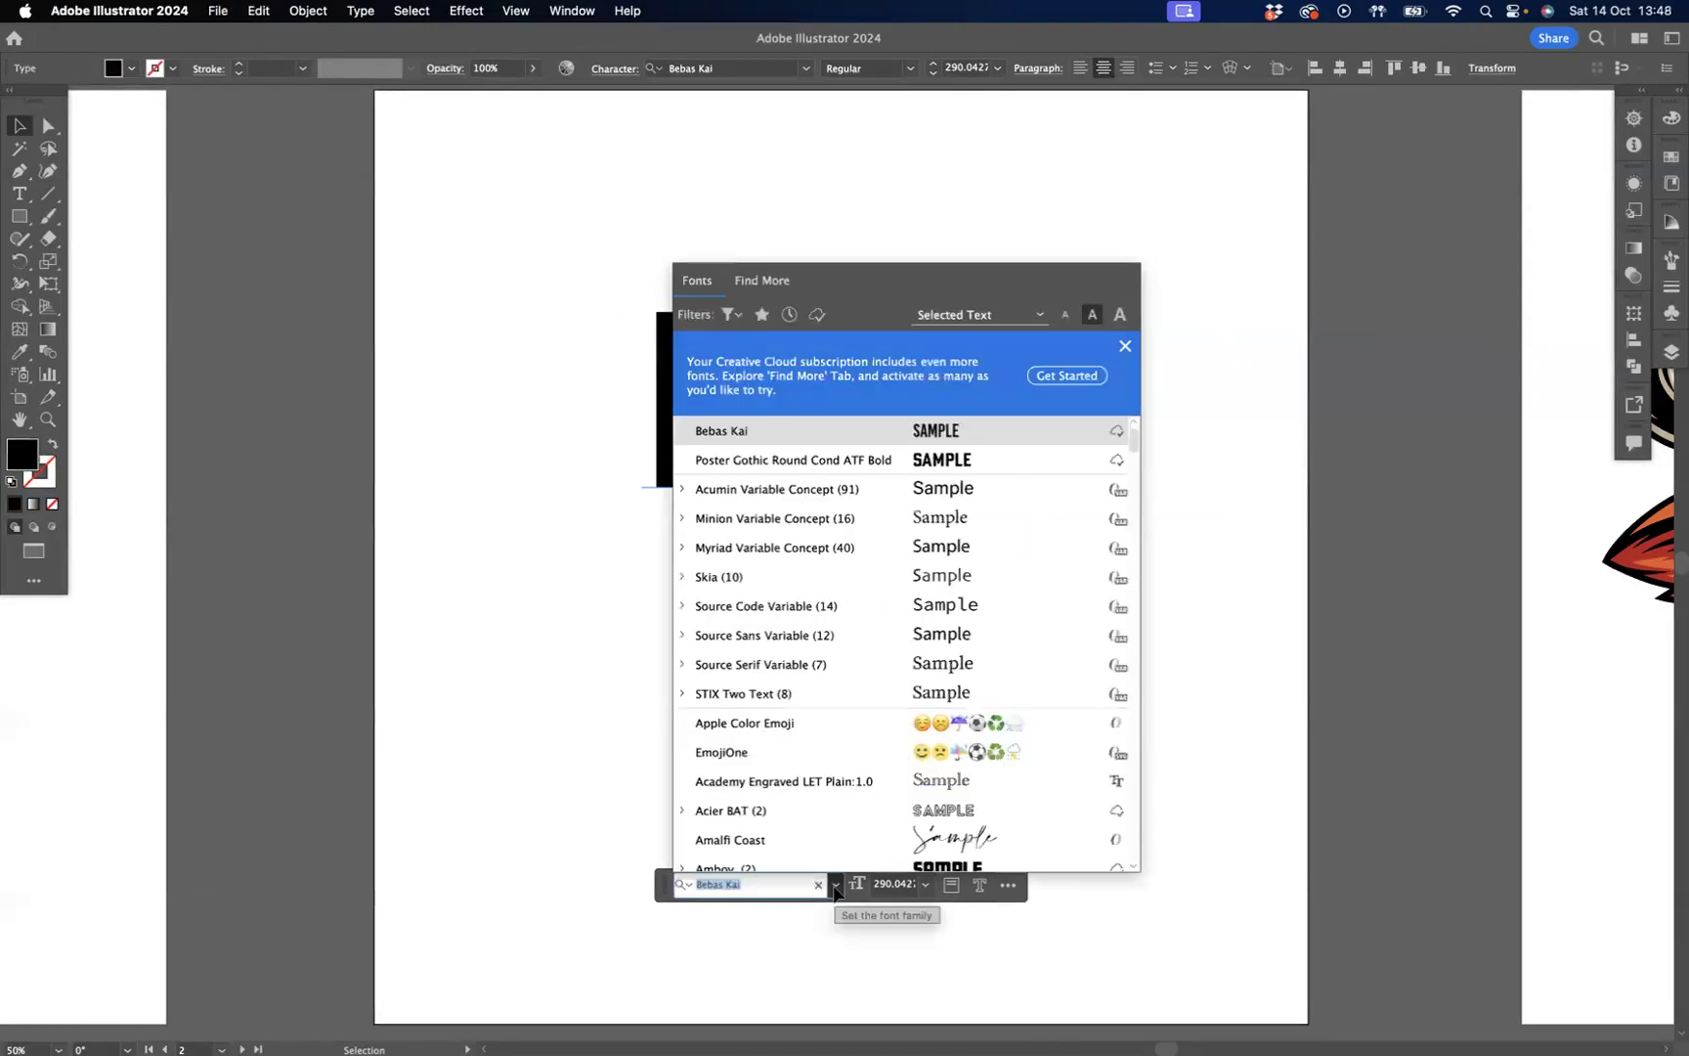
type("lem")
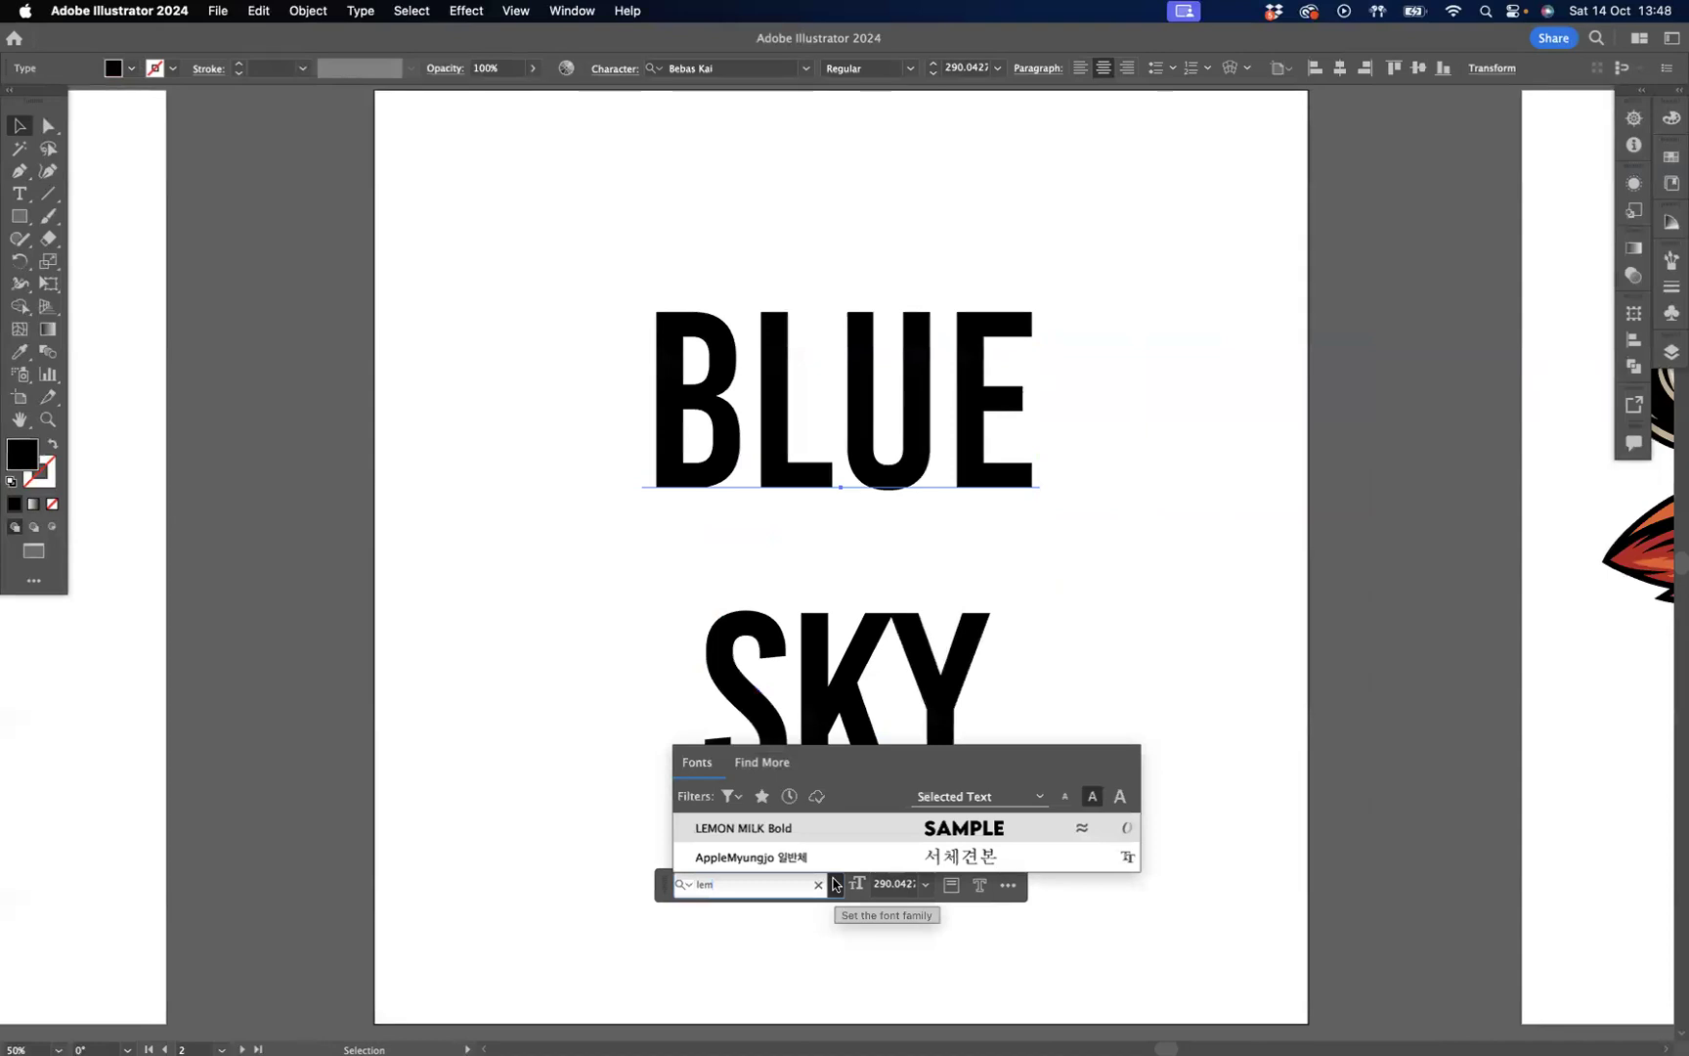
left_click(855, 838)
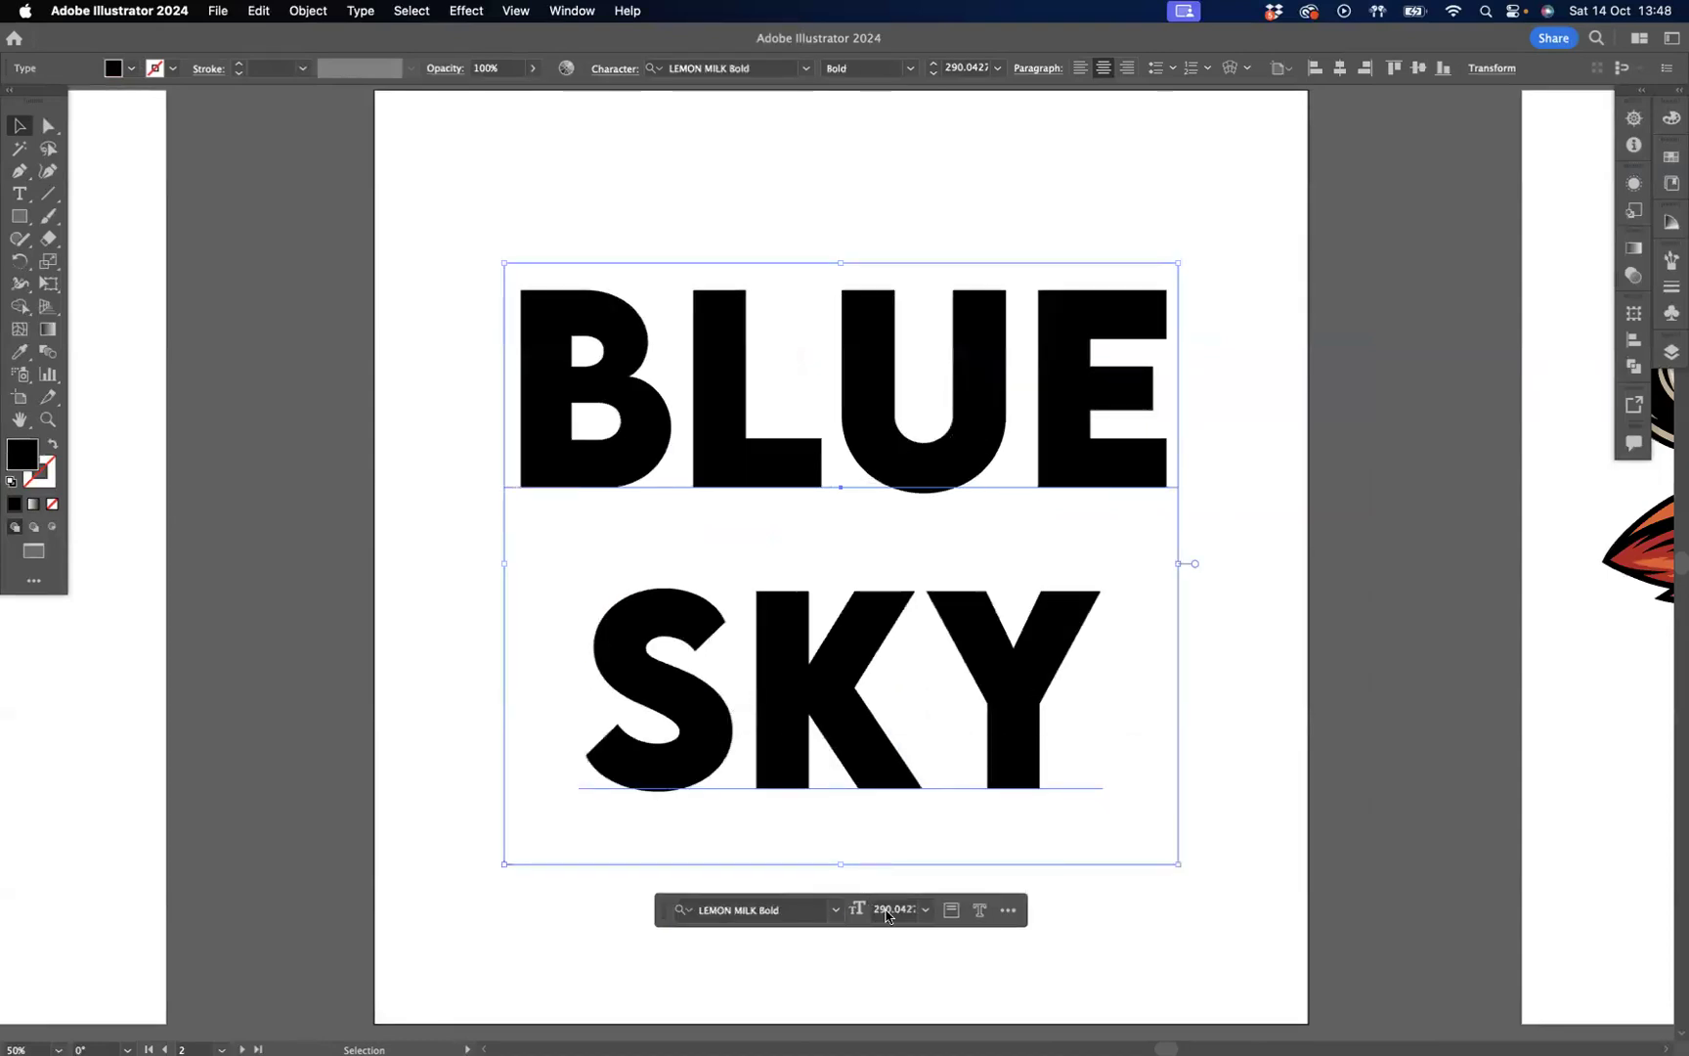
left_click(925, 909)
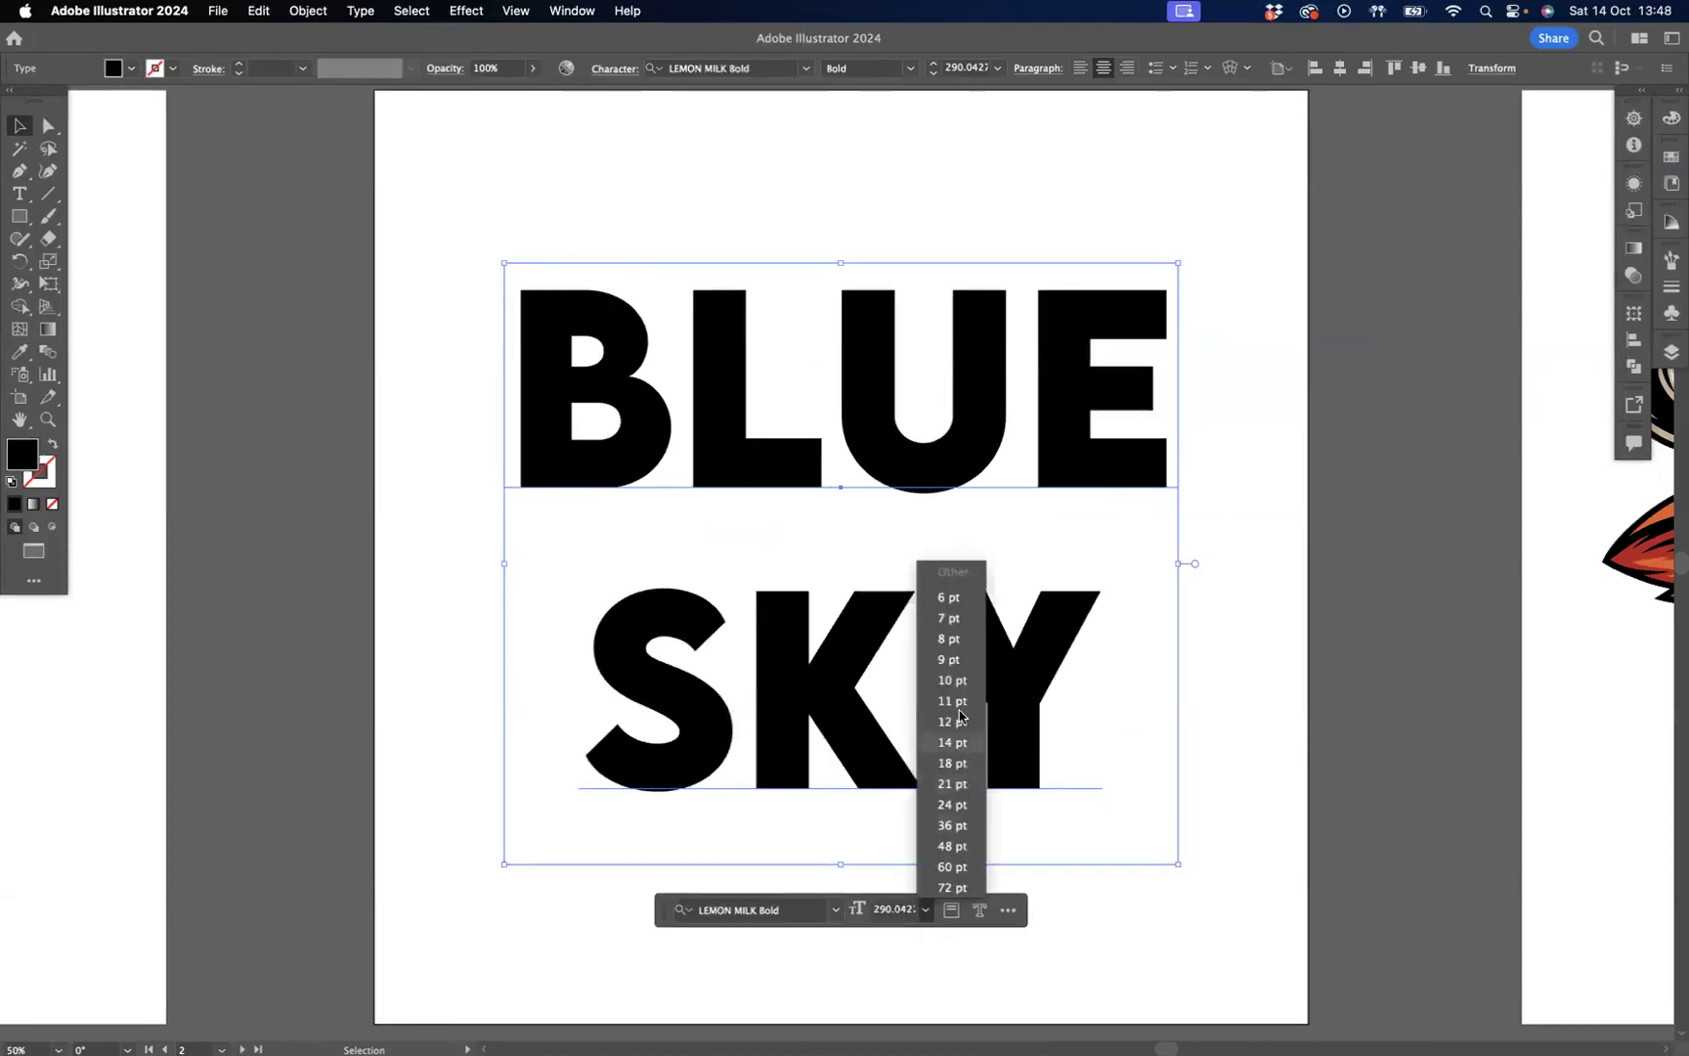
left_click(956, 867)
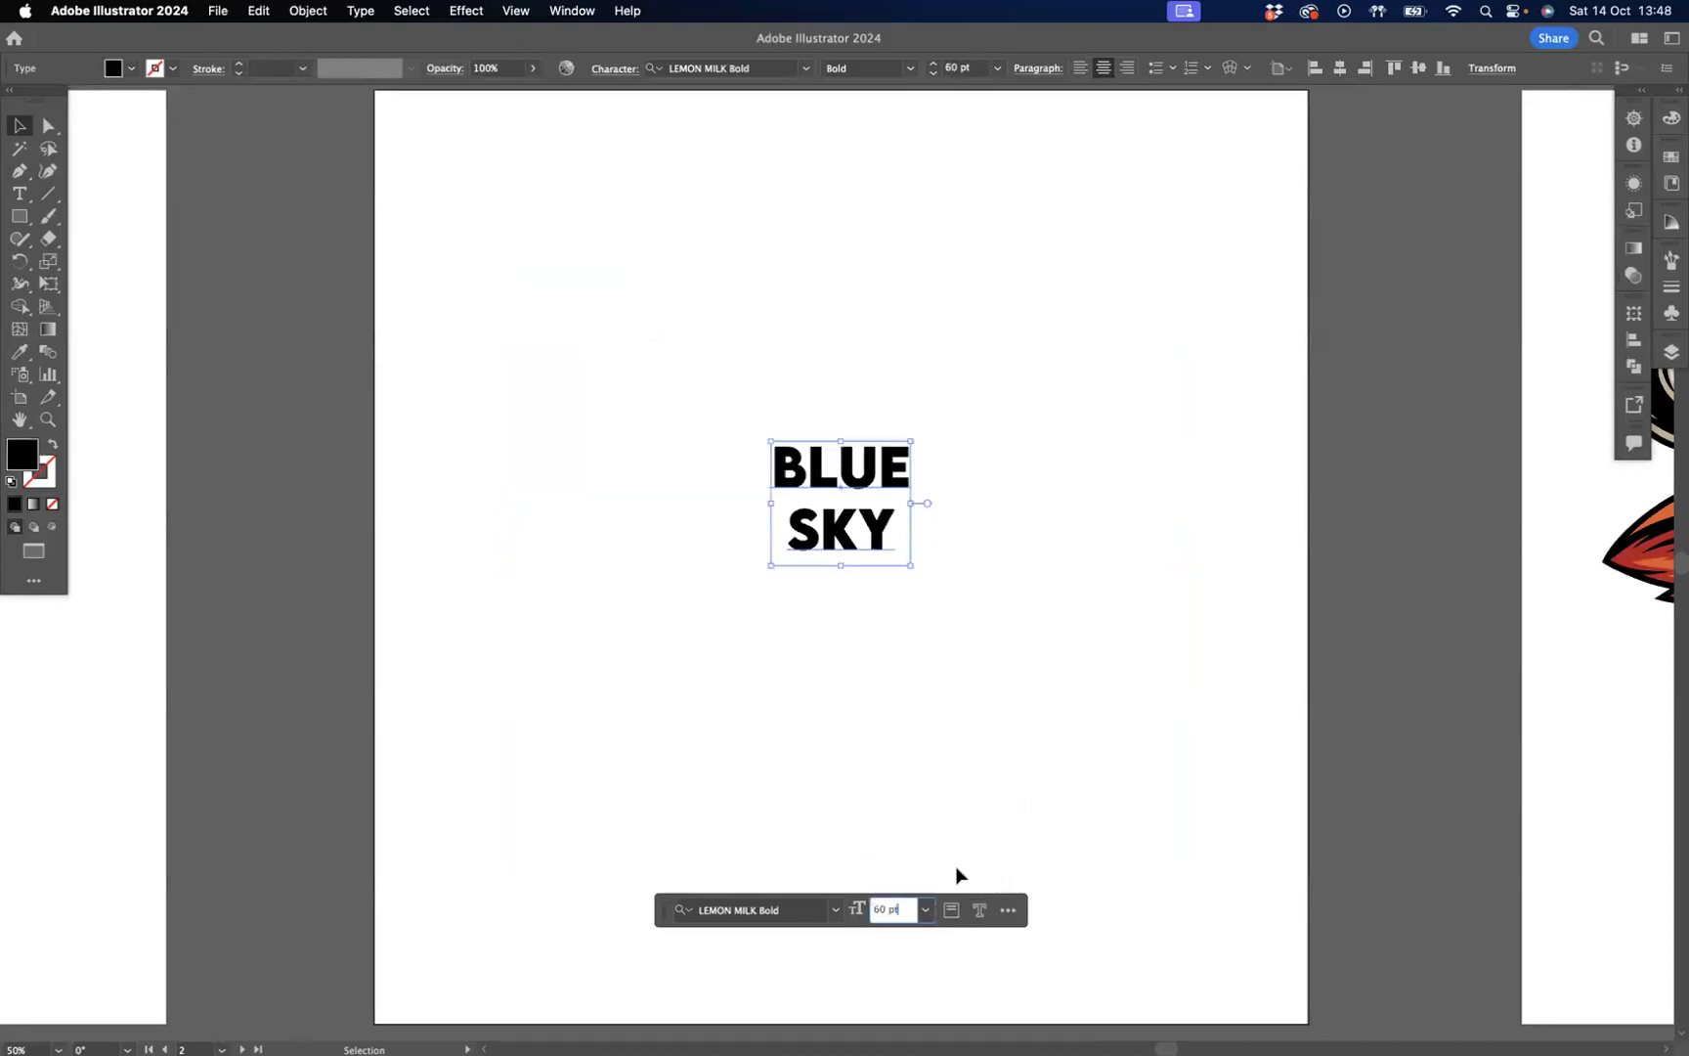
Revert BLUE SKY to 290 pt, adjust its box height, and undo an outline conversion
left_click(911, 655)
key("super+z")
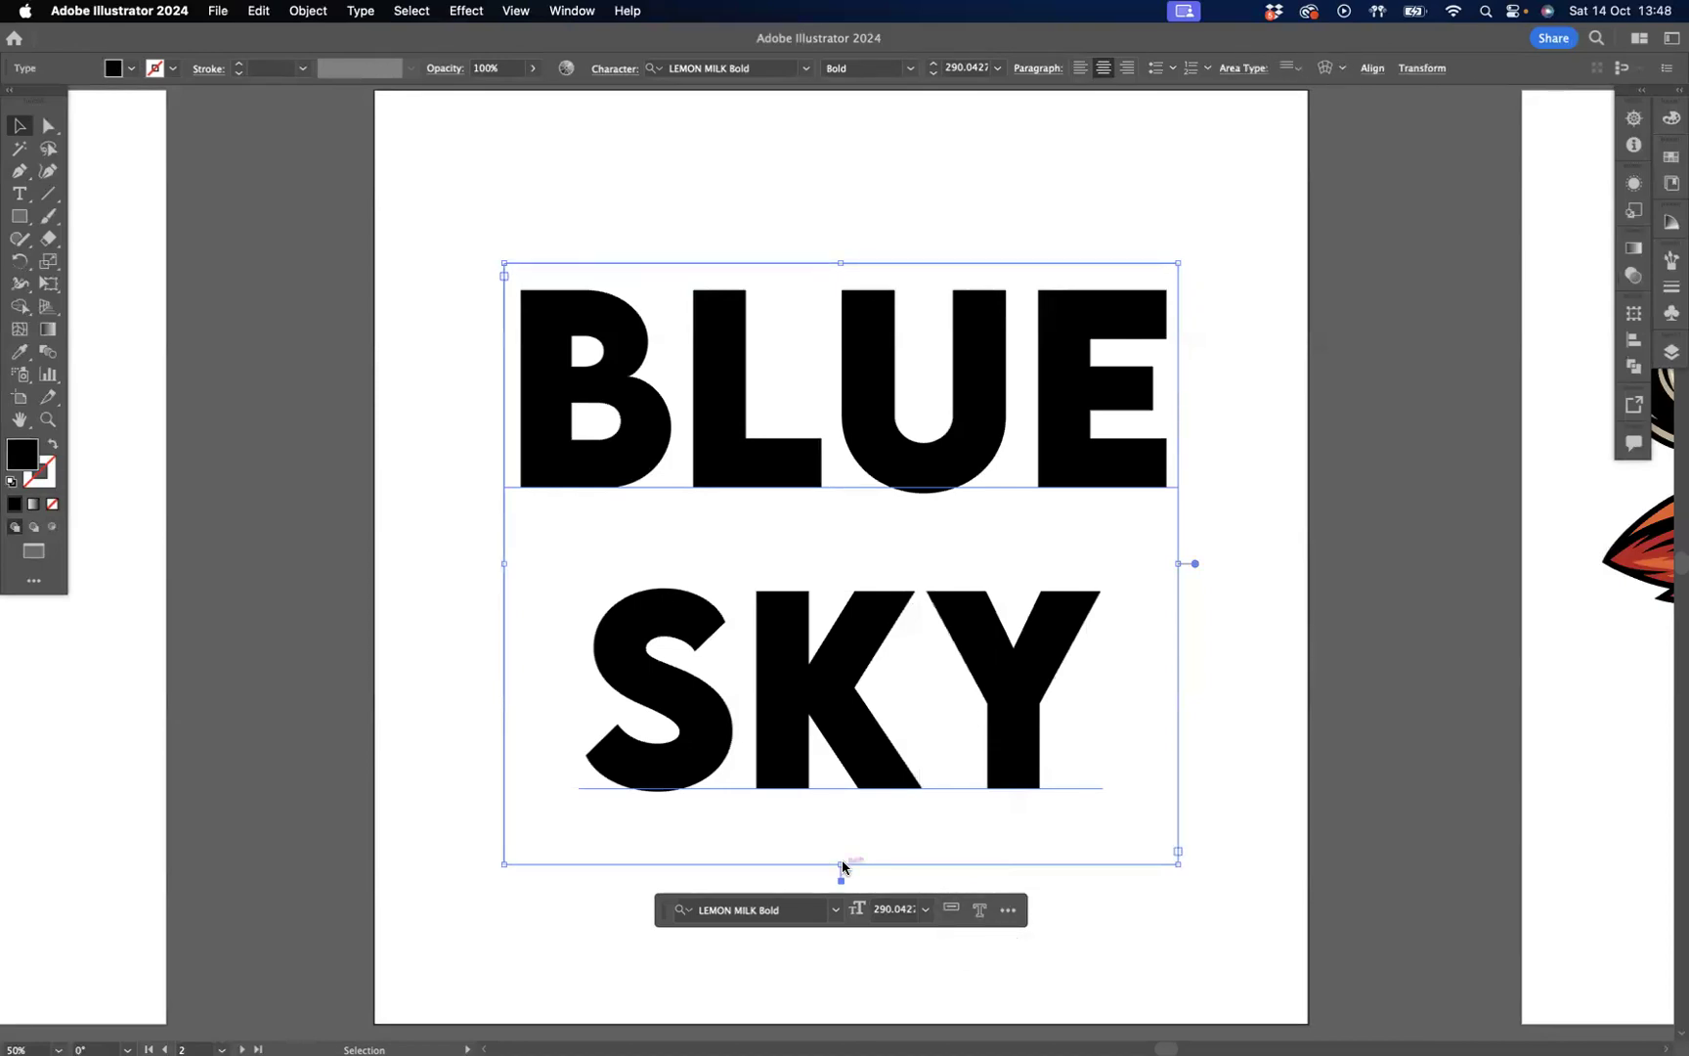
mouse_move(842, 861)
left_mouse_down()
mouse_move(841, 806)
mouse_move(834, 846)
left_mouse_up()
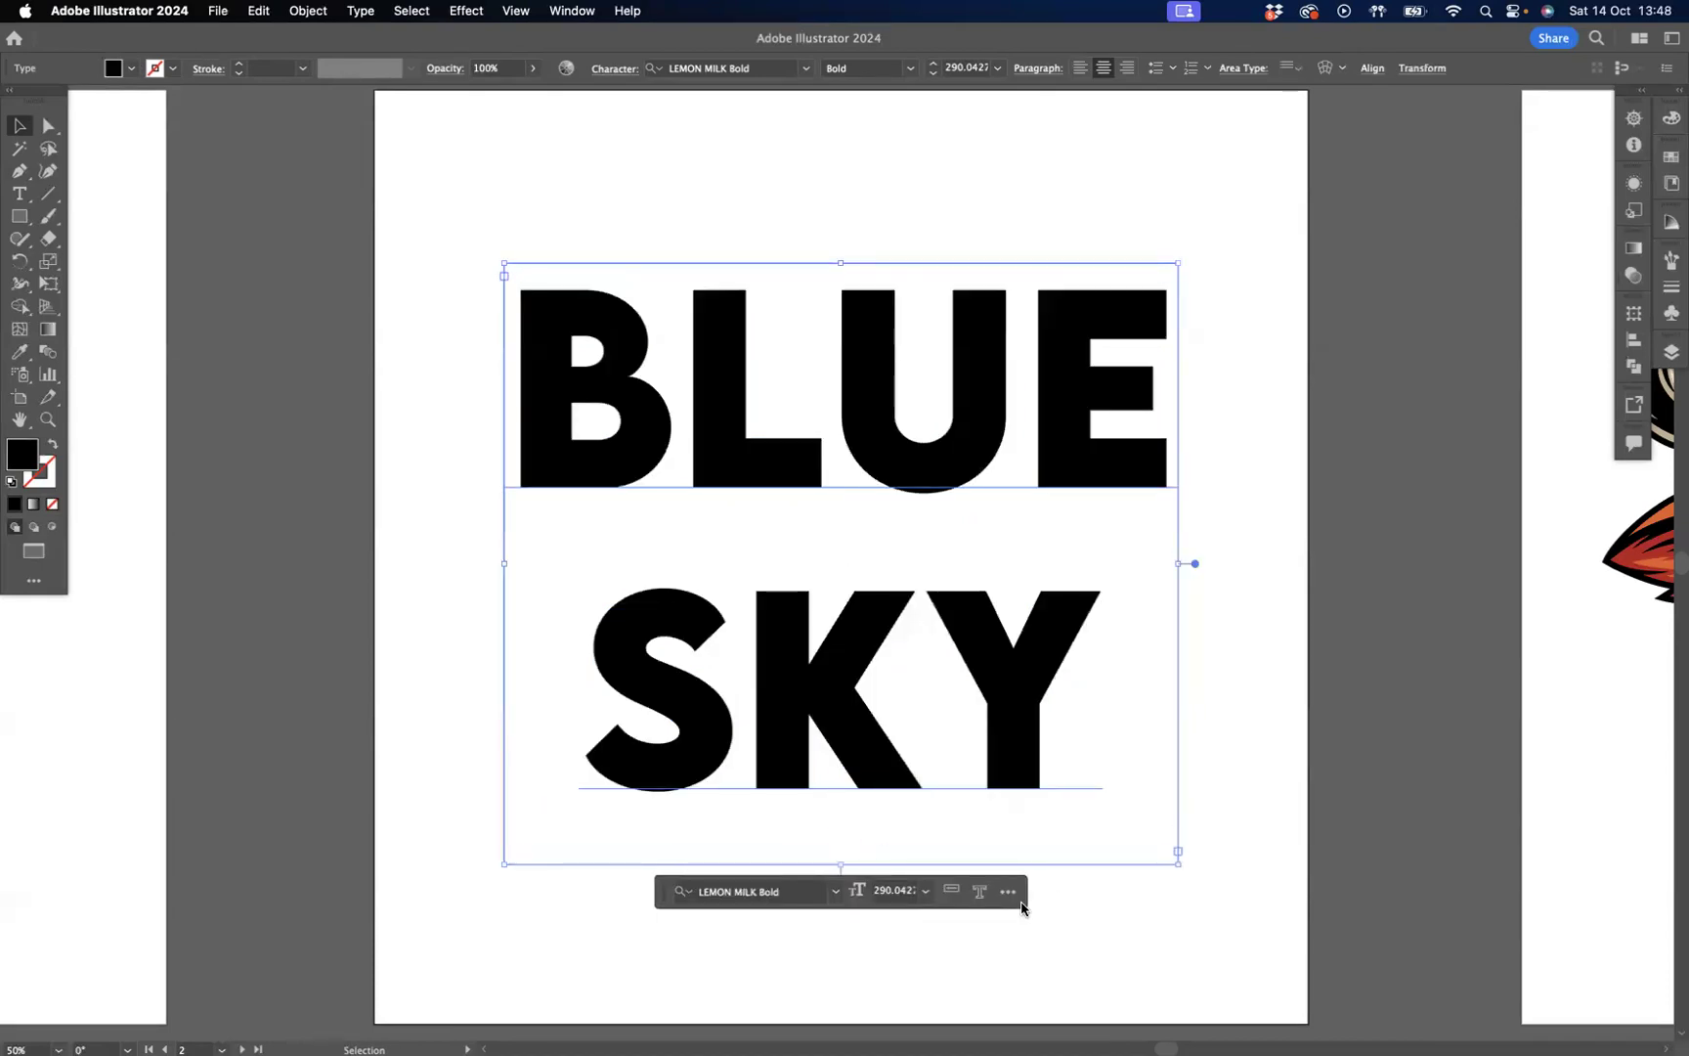
left_click(980, 892)
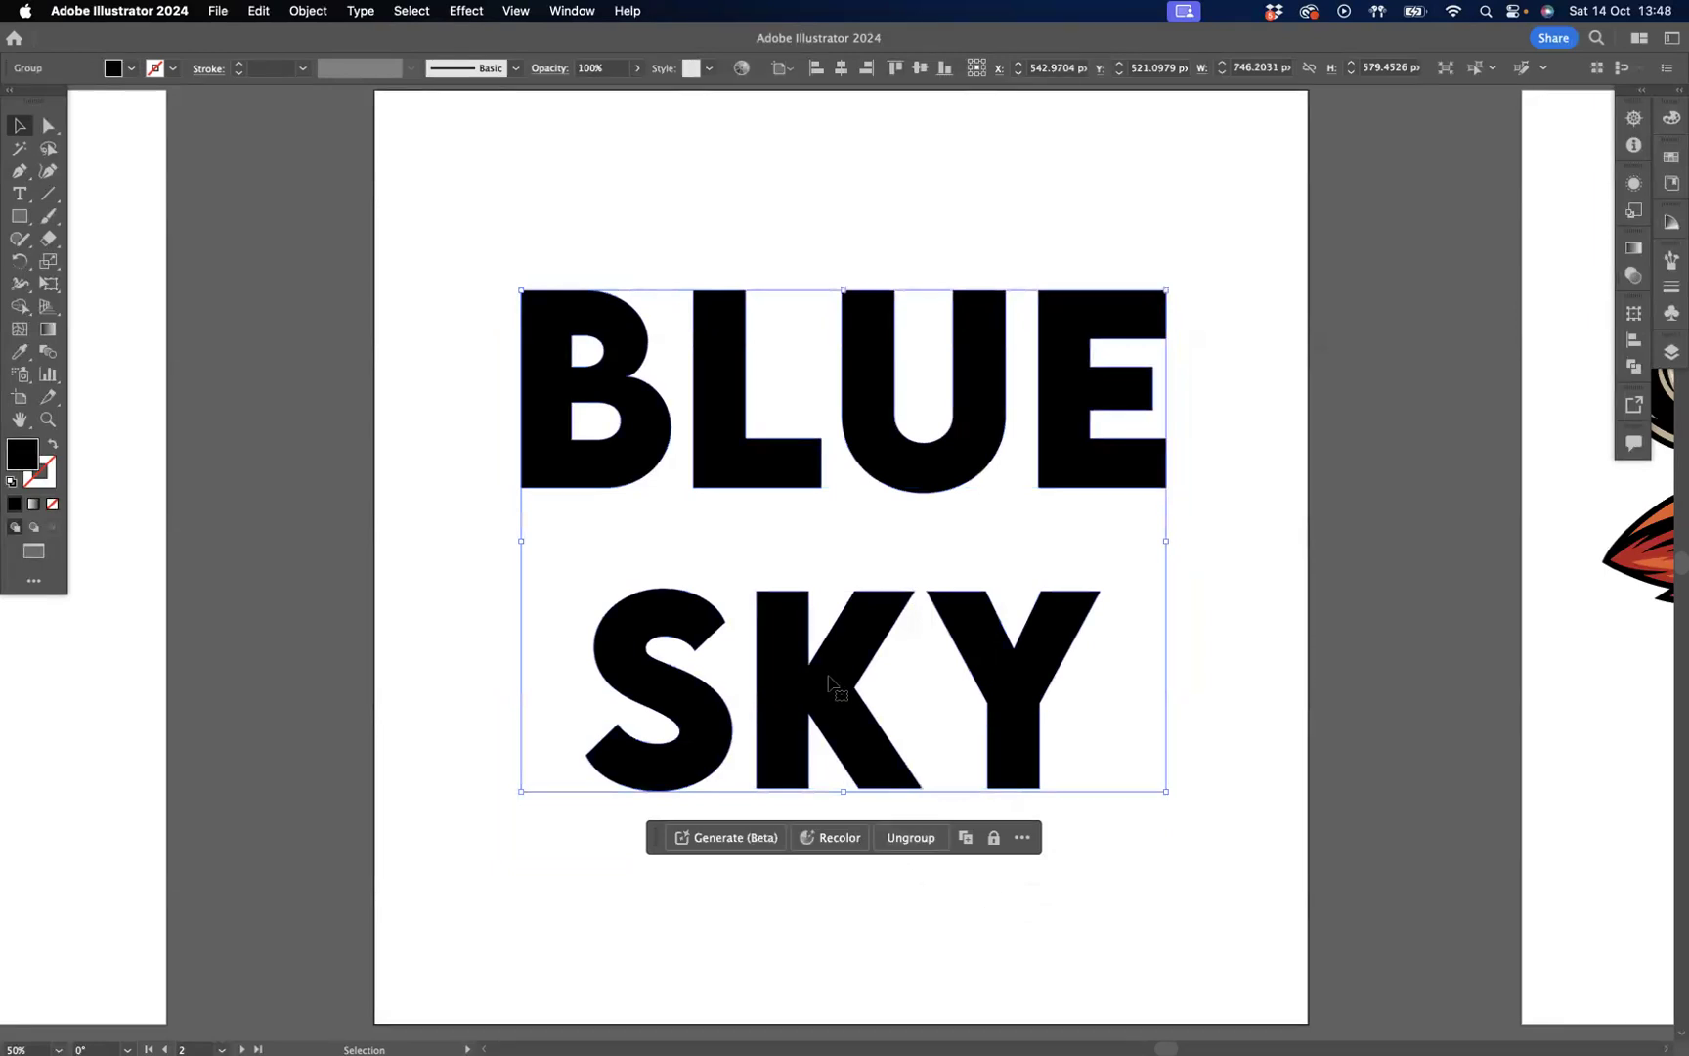
key("super+z")
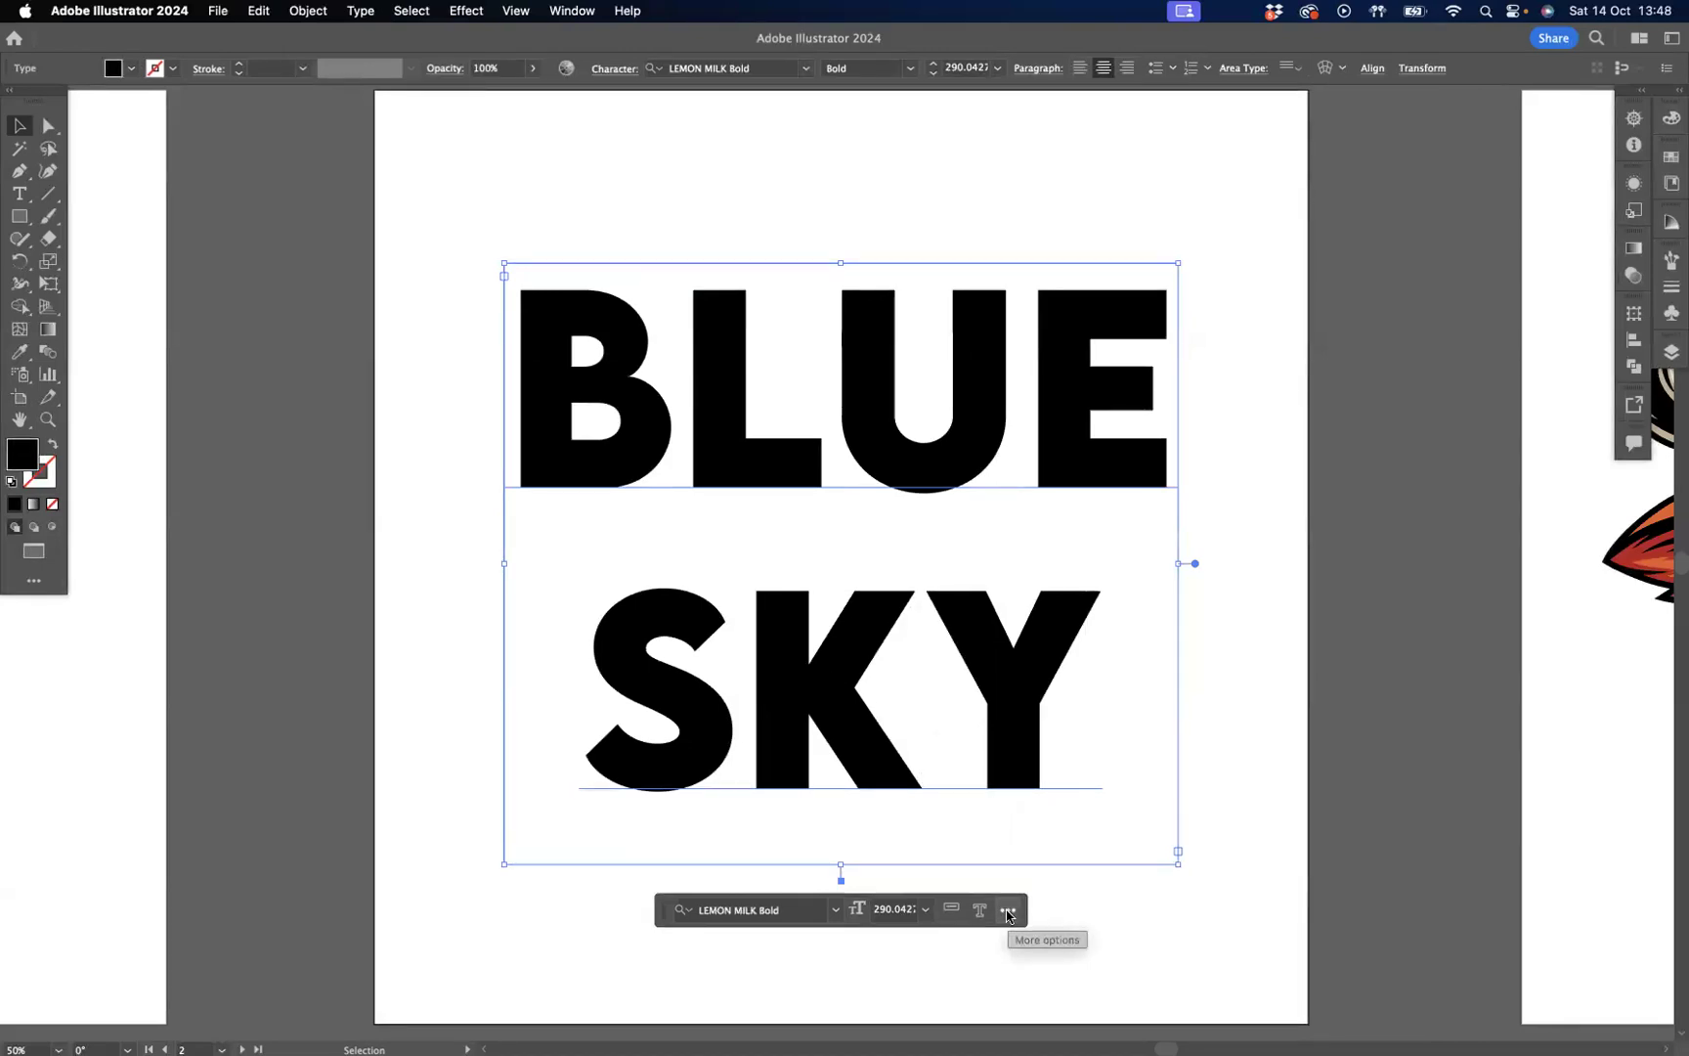
Deselect the text, scroll over to the bull artboard, and select the bull image
left_click(1210, 911)
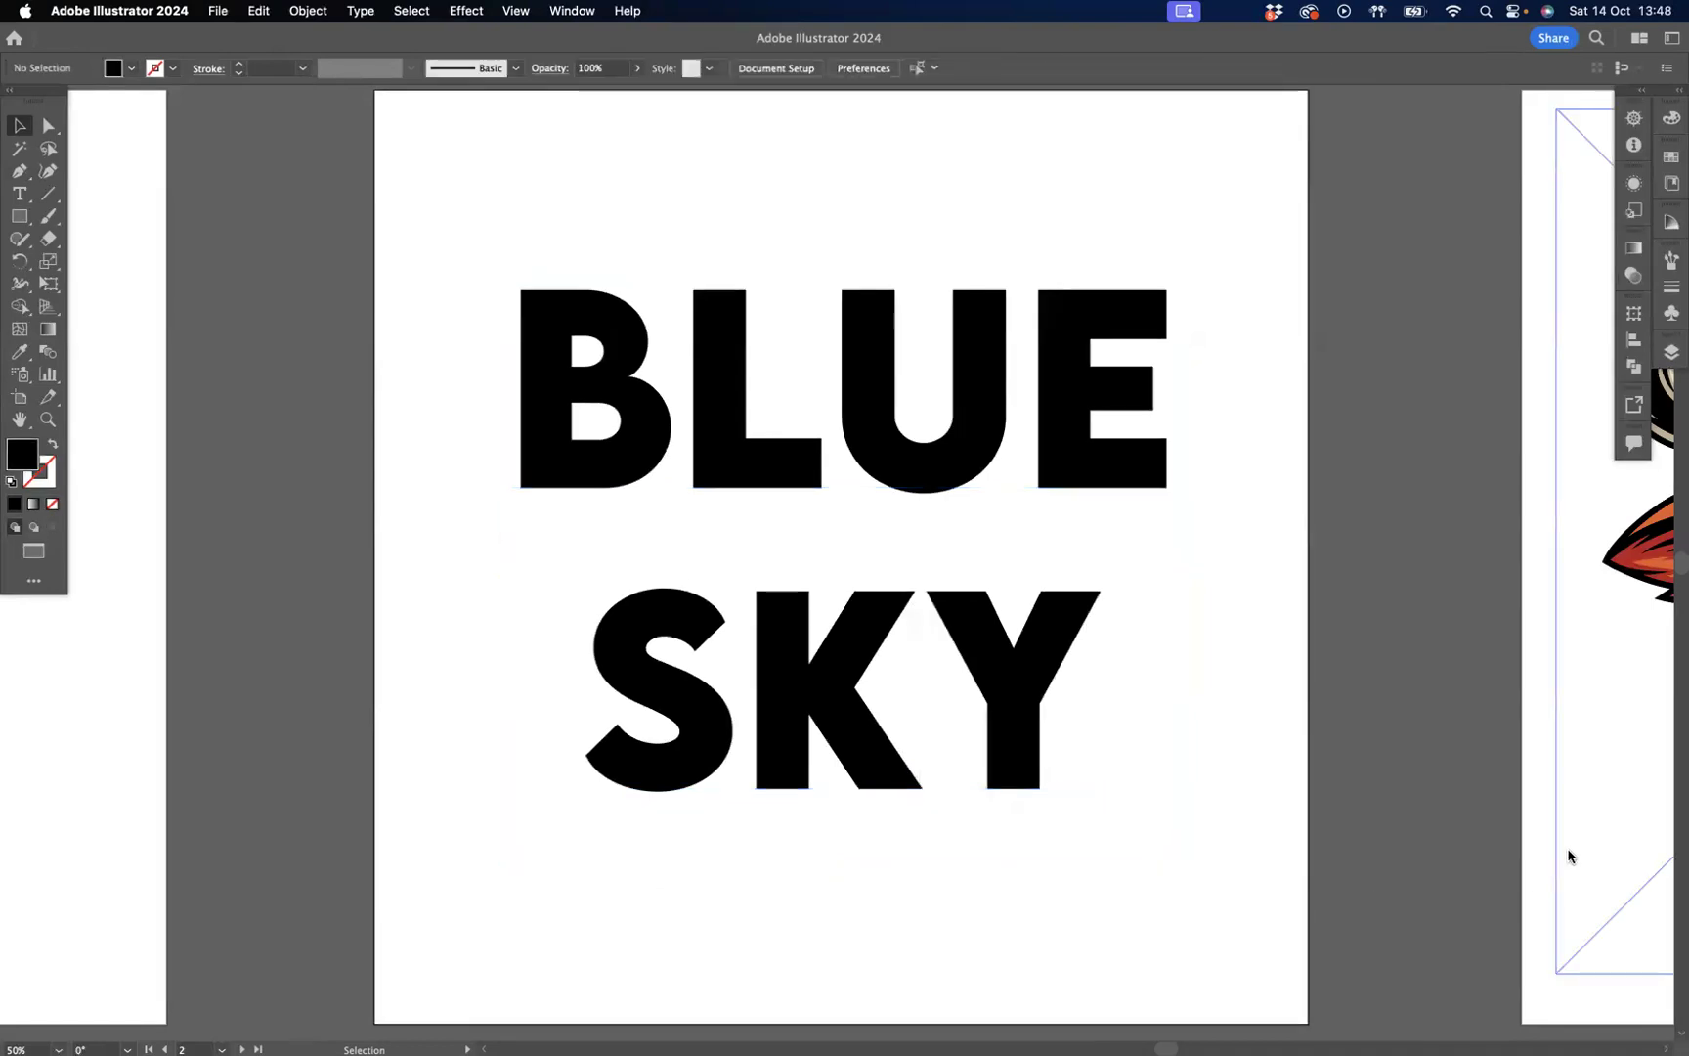
scroll(1391, 837, "right", 10)
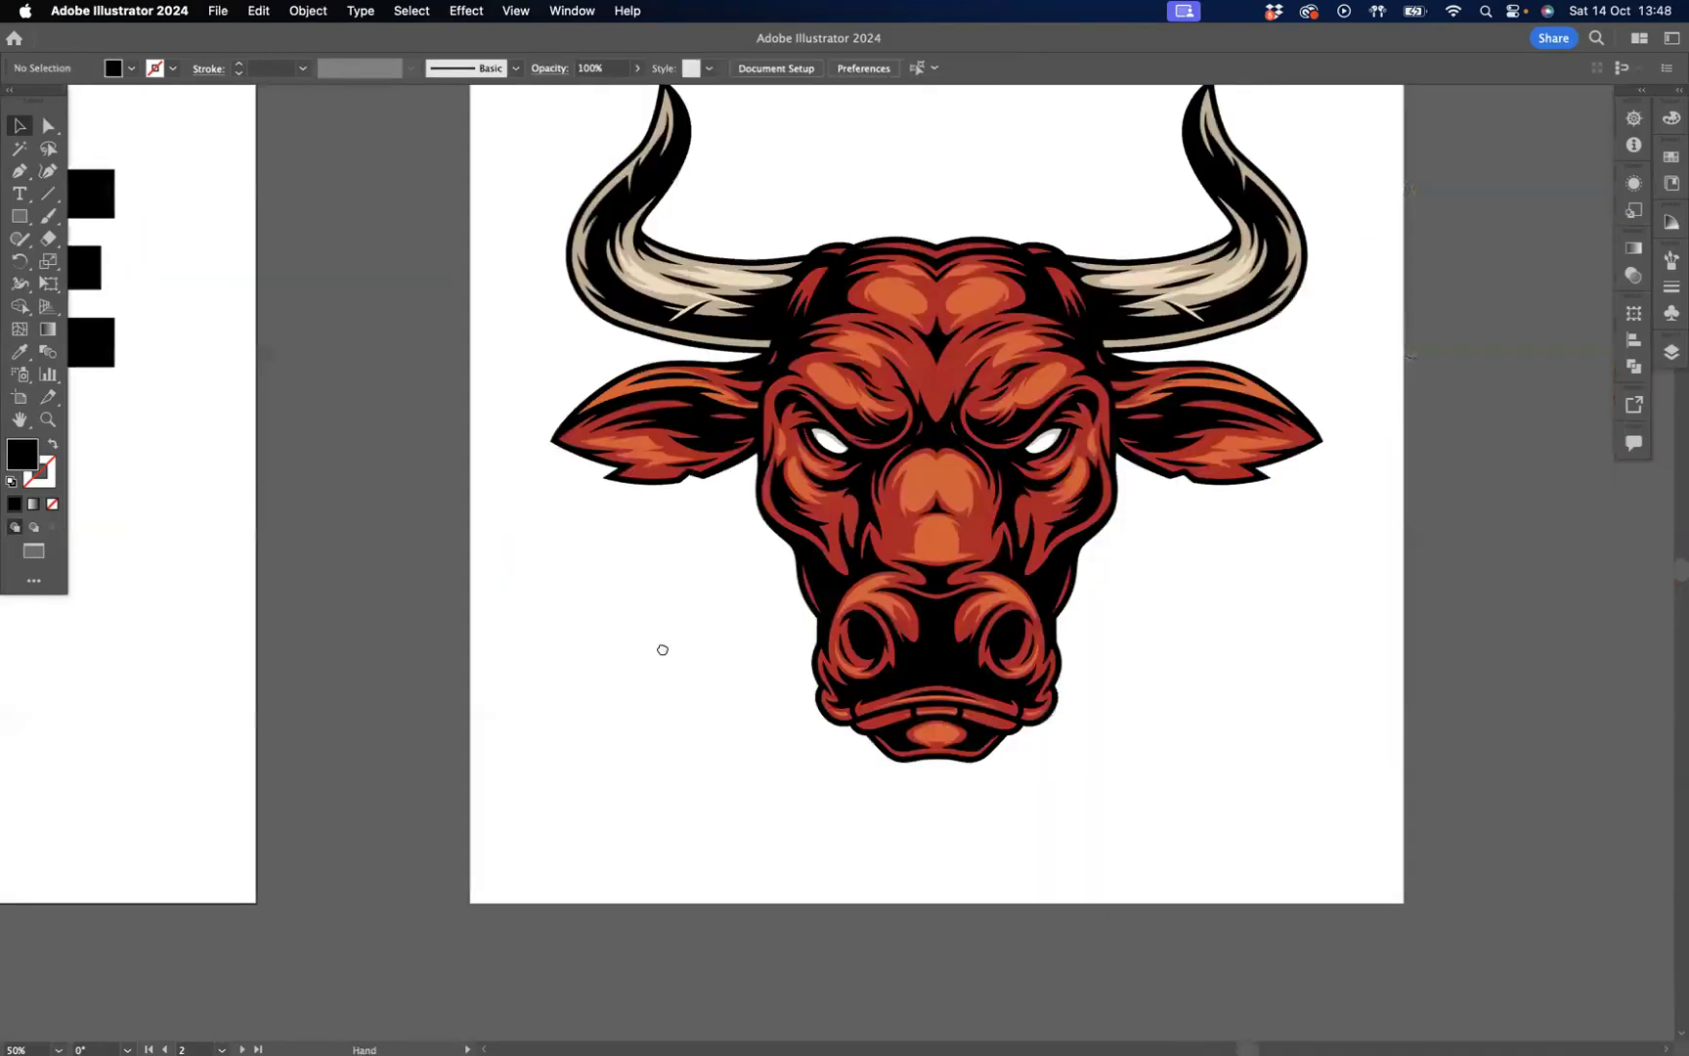
scroll(662, 650, "right", 5)
scroll(619, 735, "up", 5)
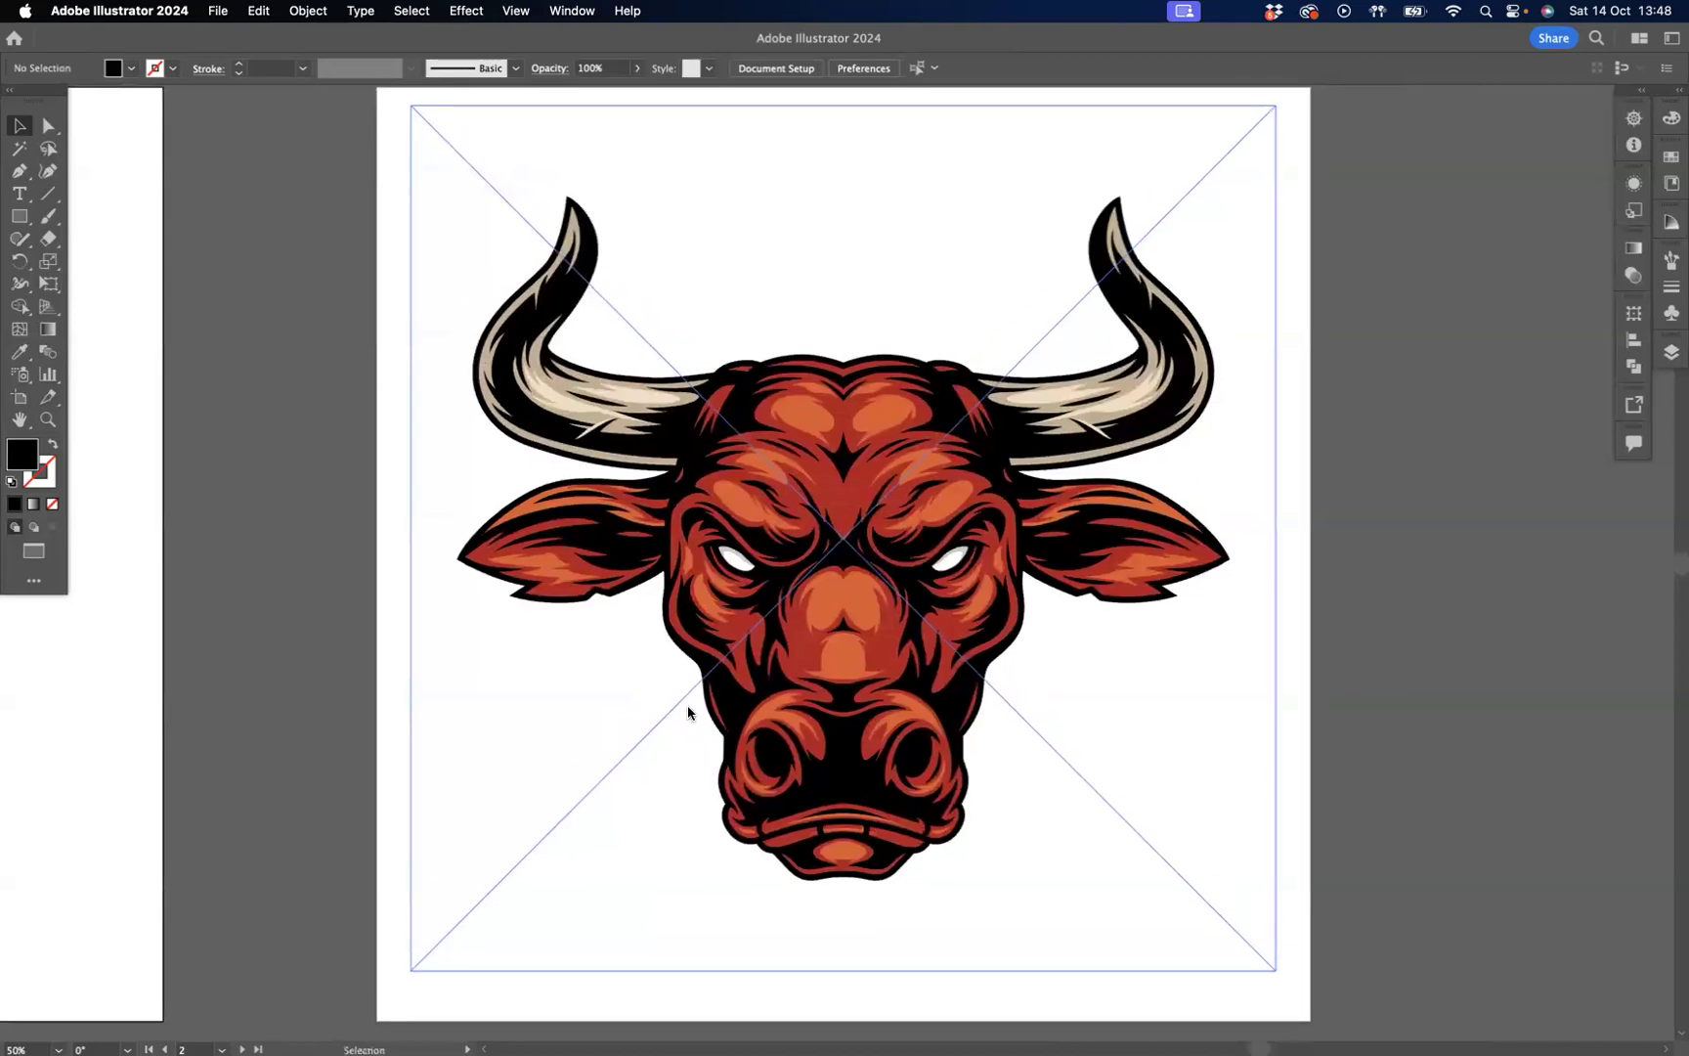
left_click(737, 657)
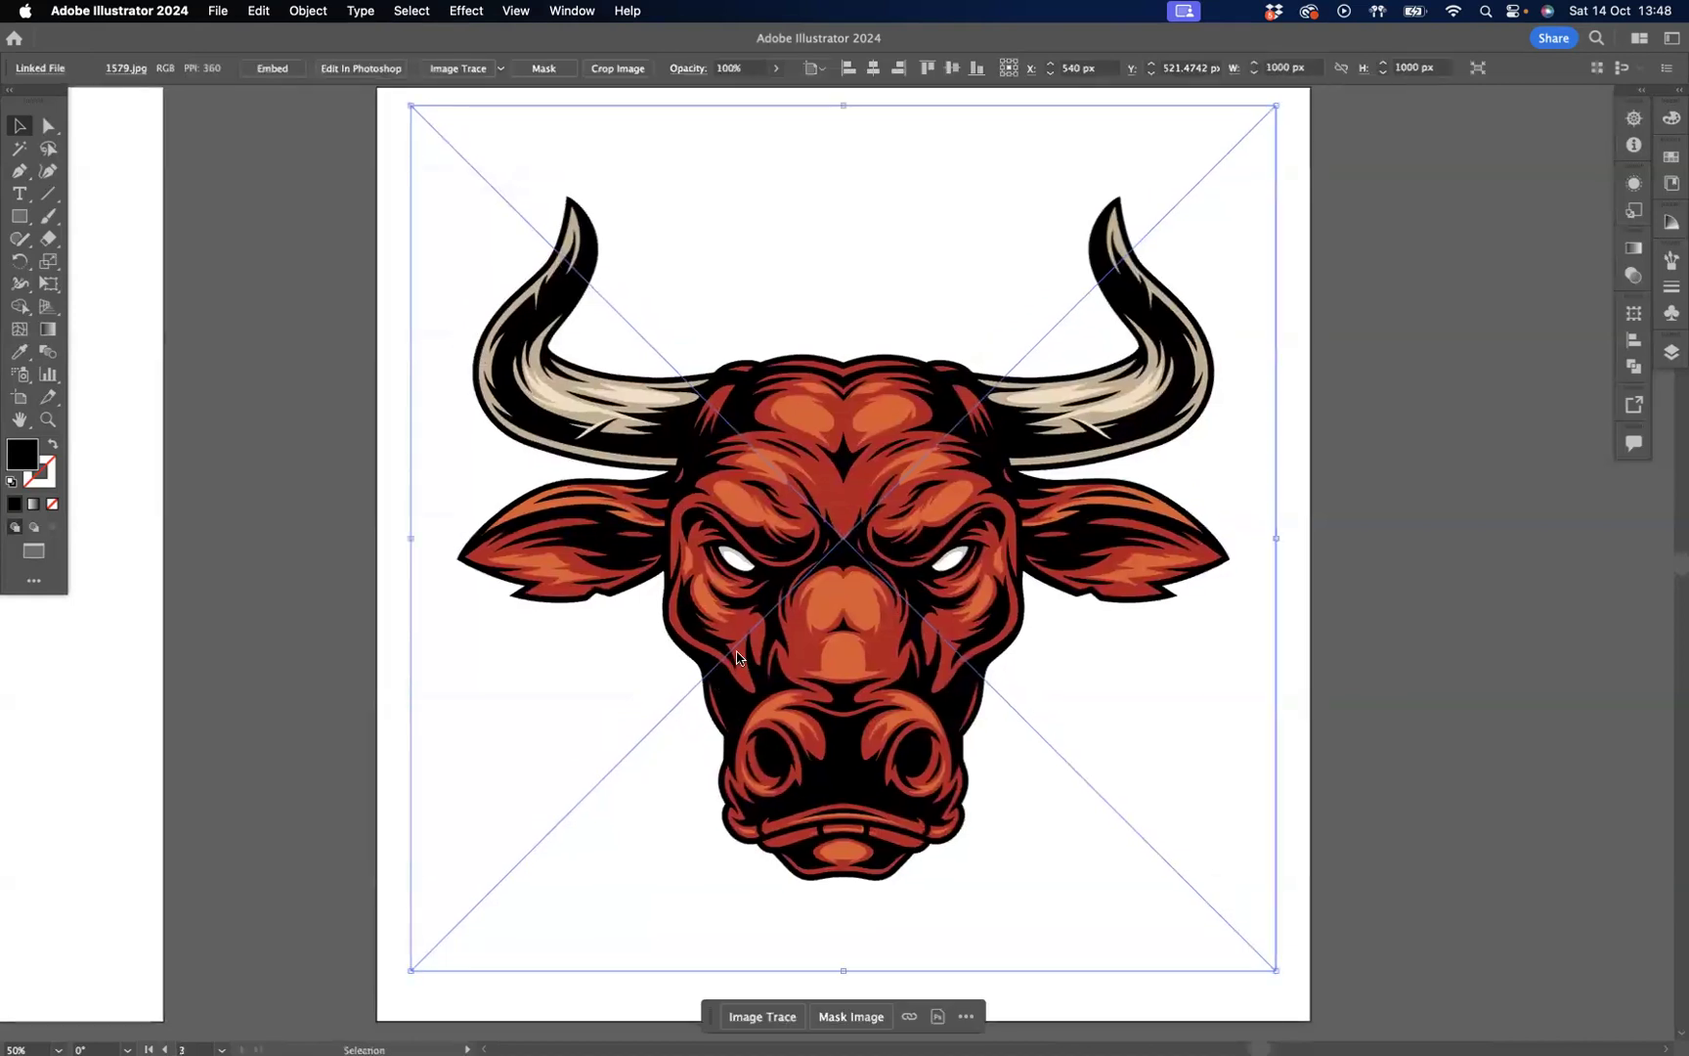
Image Trace the bull, accepting the large-image warning
left_click(763, 1020)
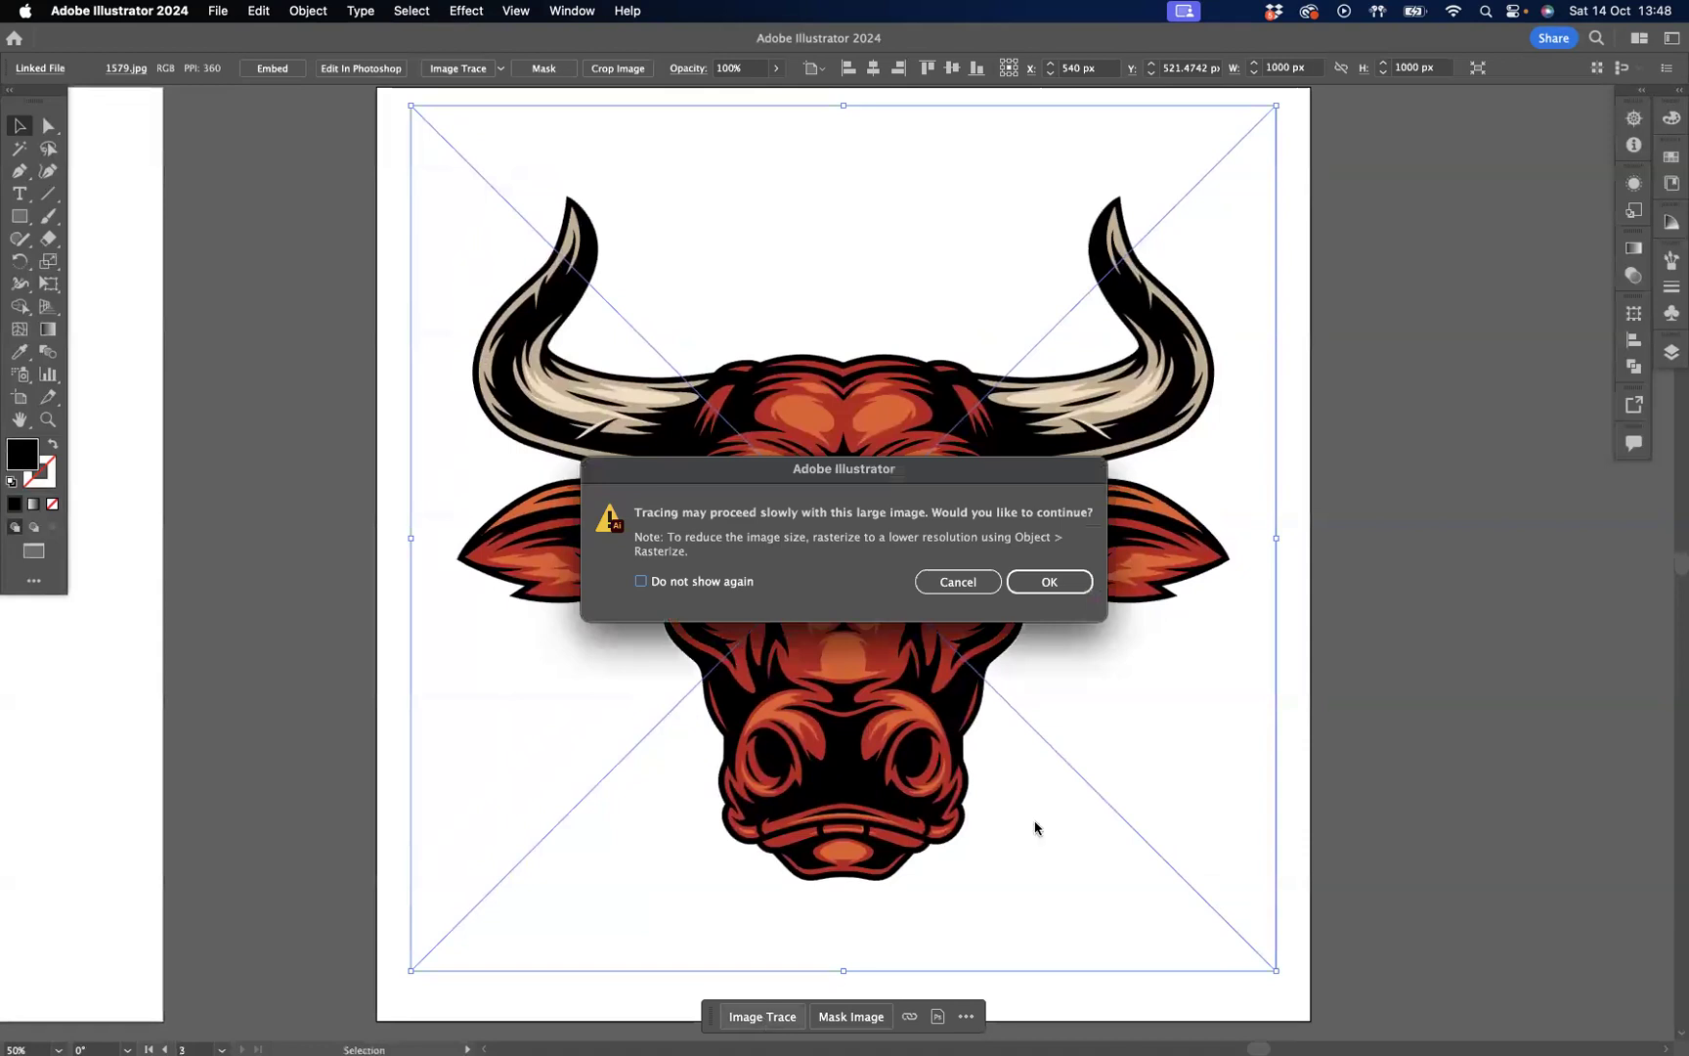
left_click(1051, 585)
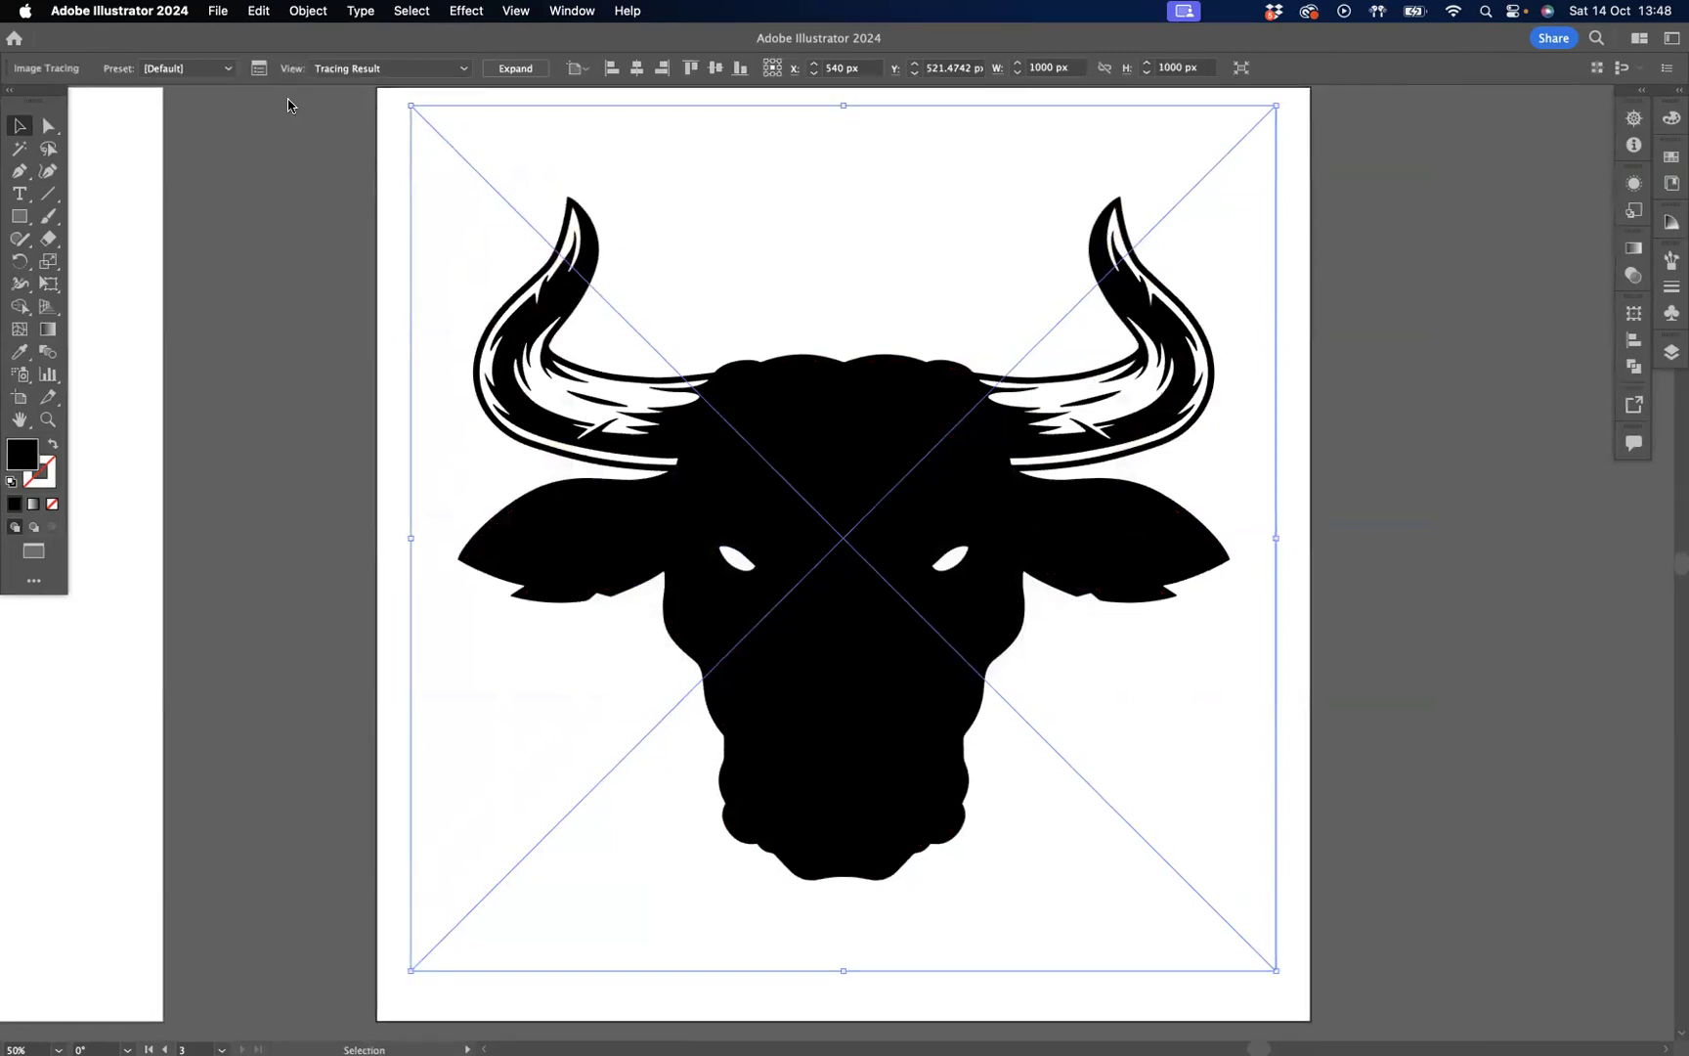
Retrace the bull with the High Fidelity Photo preset, then undo back to the Default trace
left_click(262, 72)
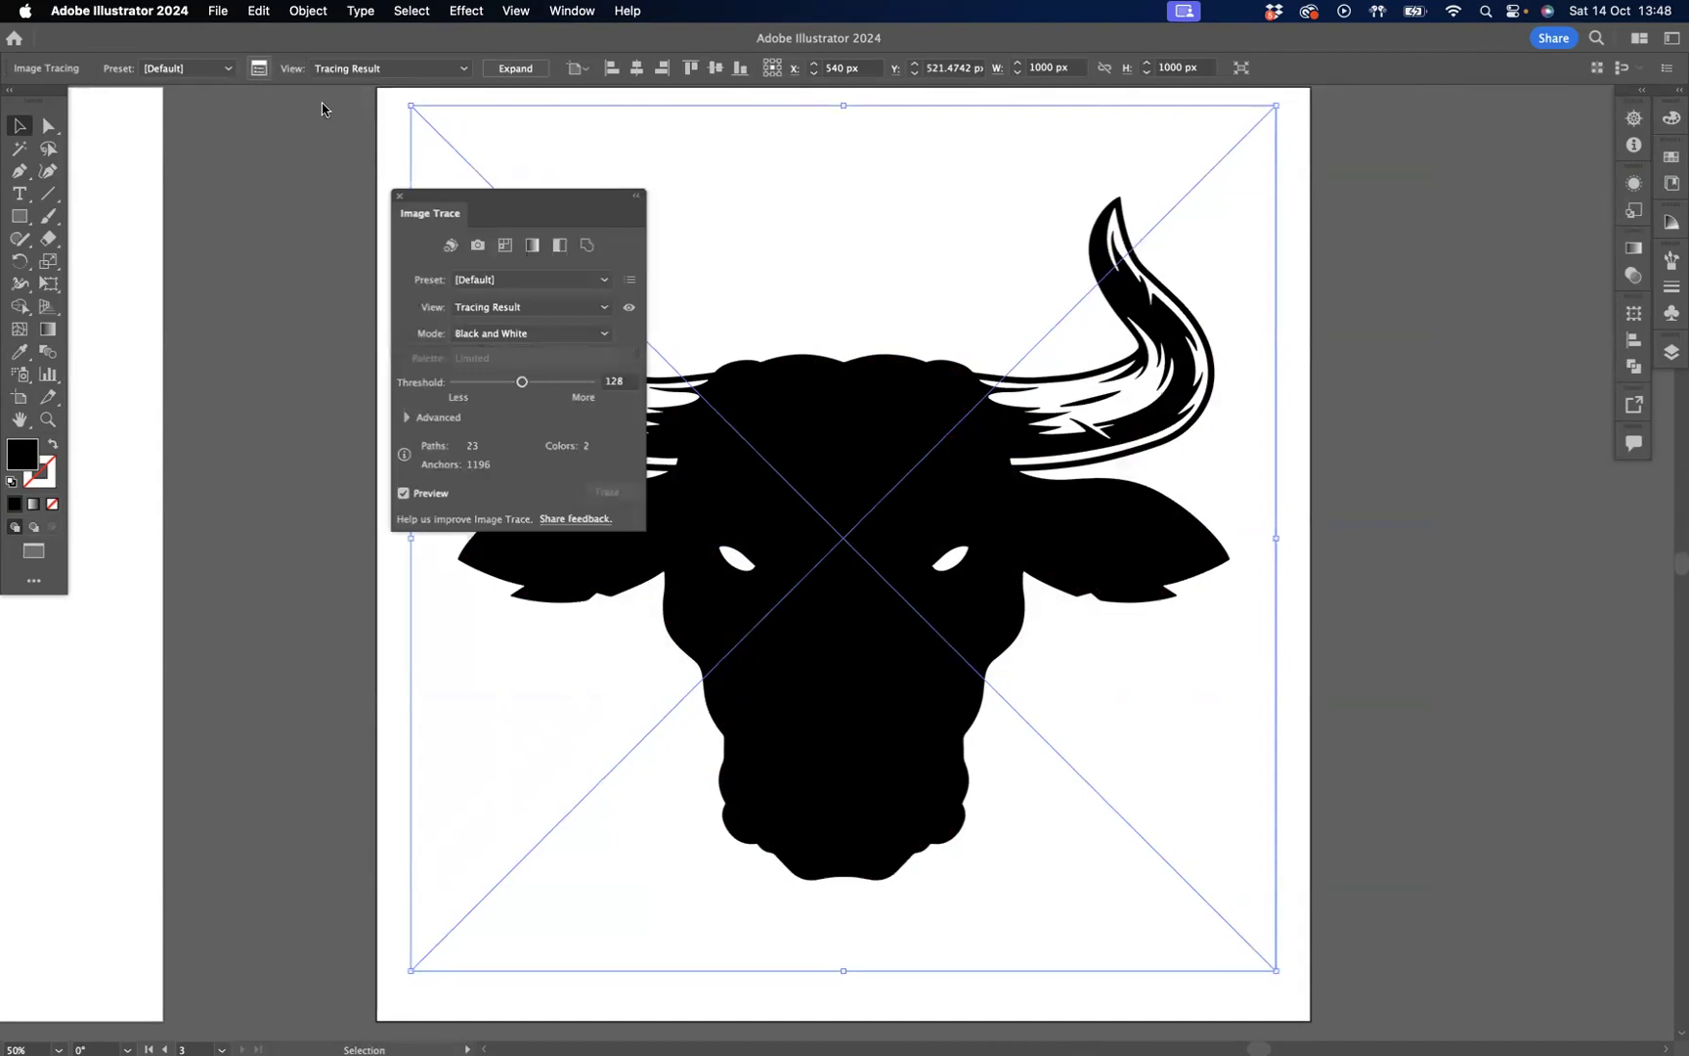
left_click(593, 281)
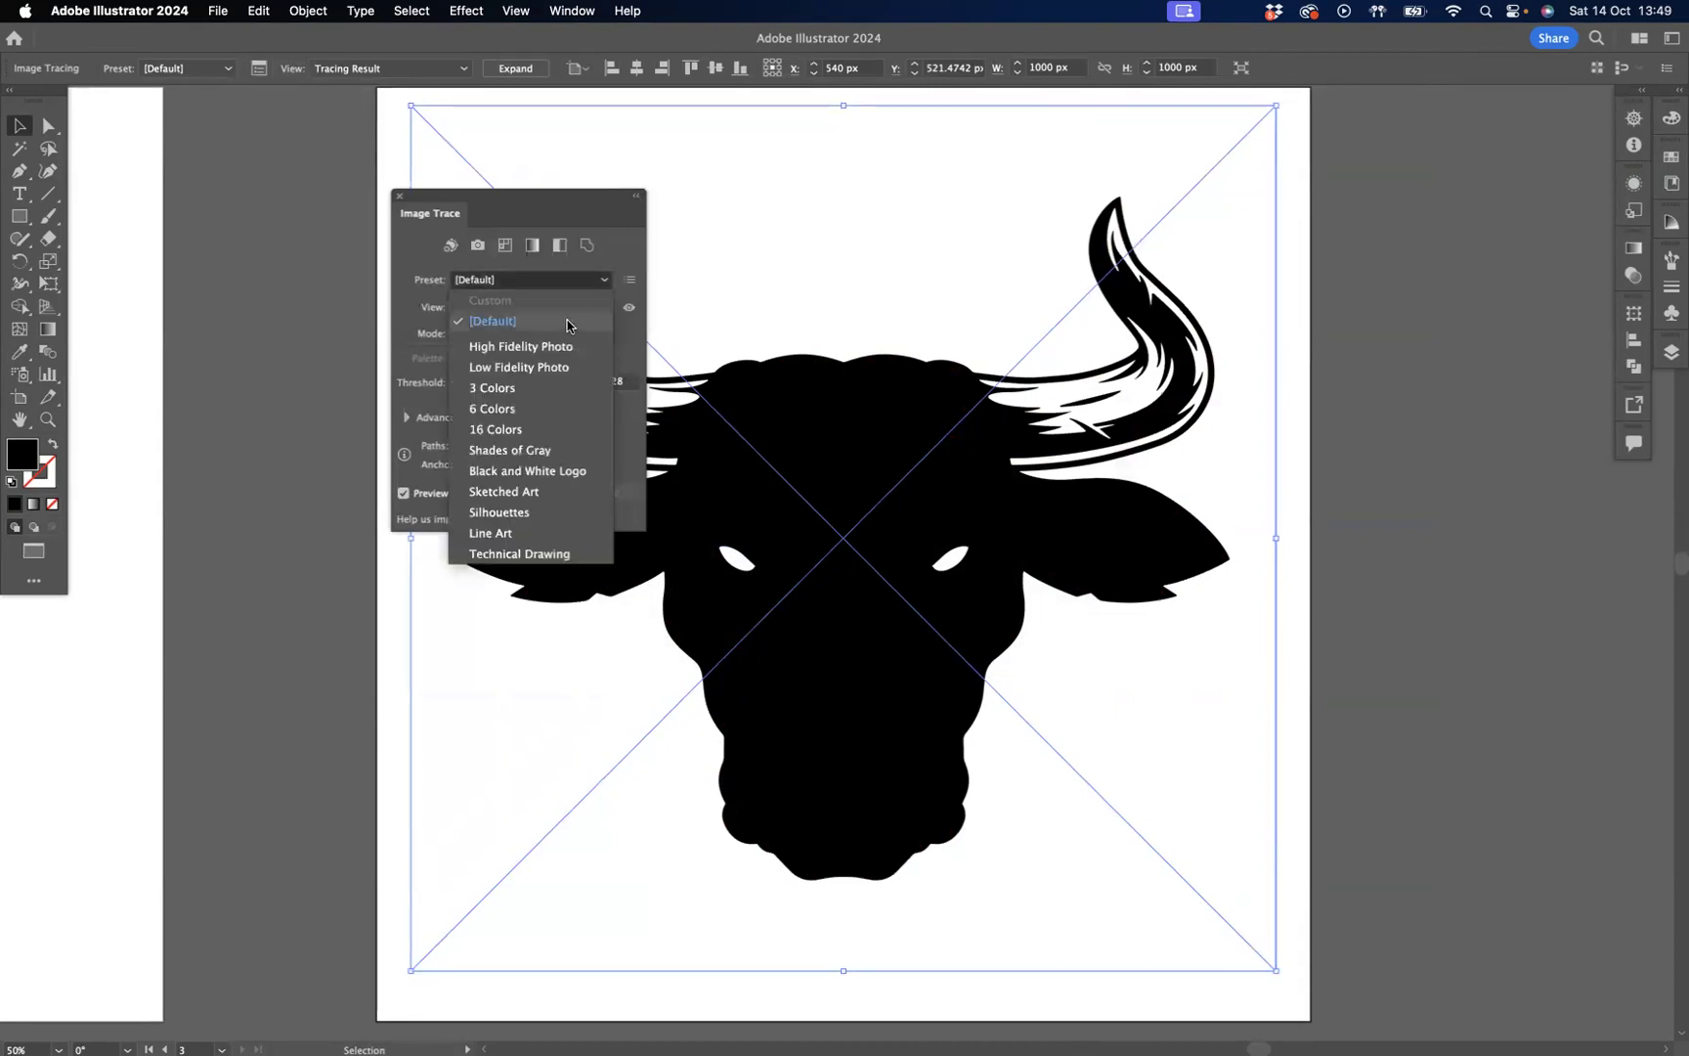
left_click(545, 348)
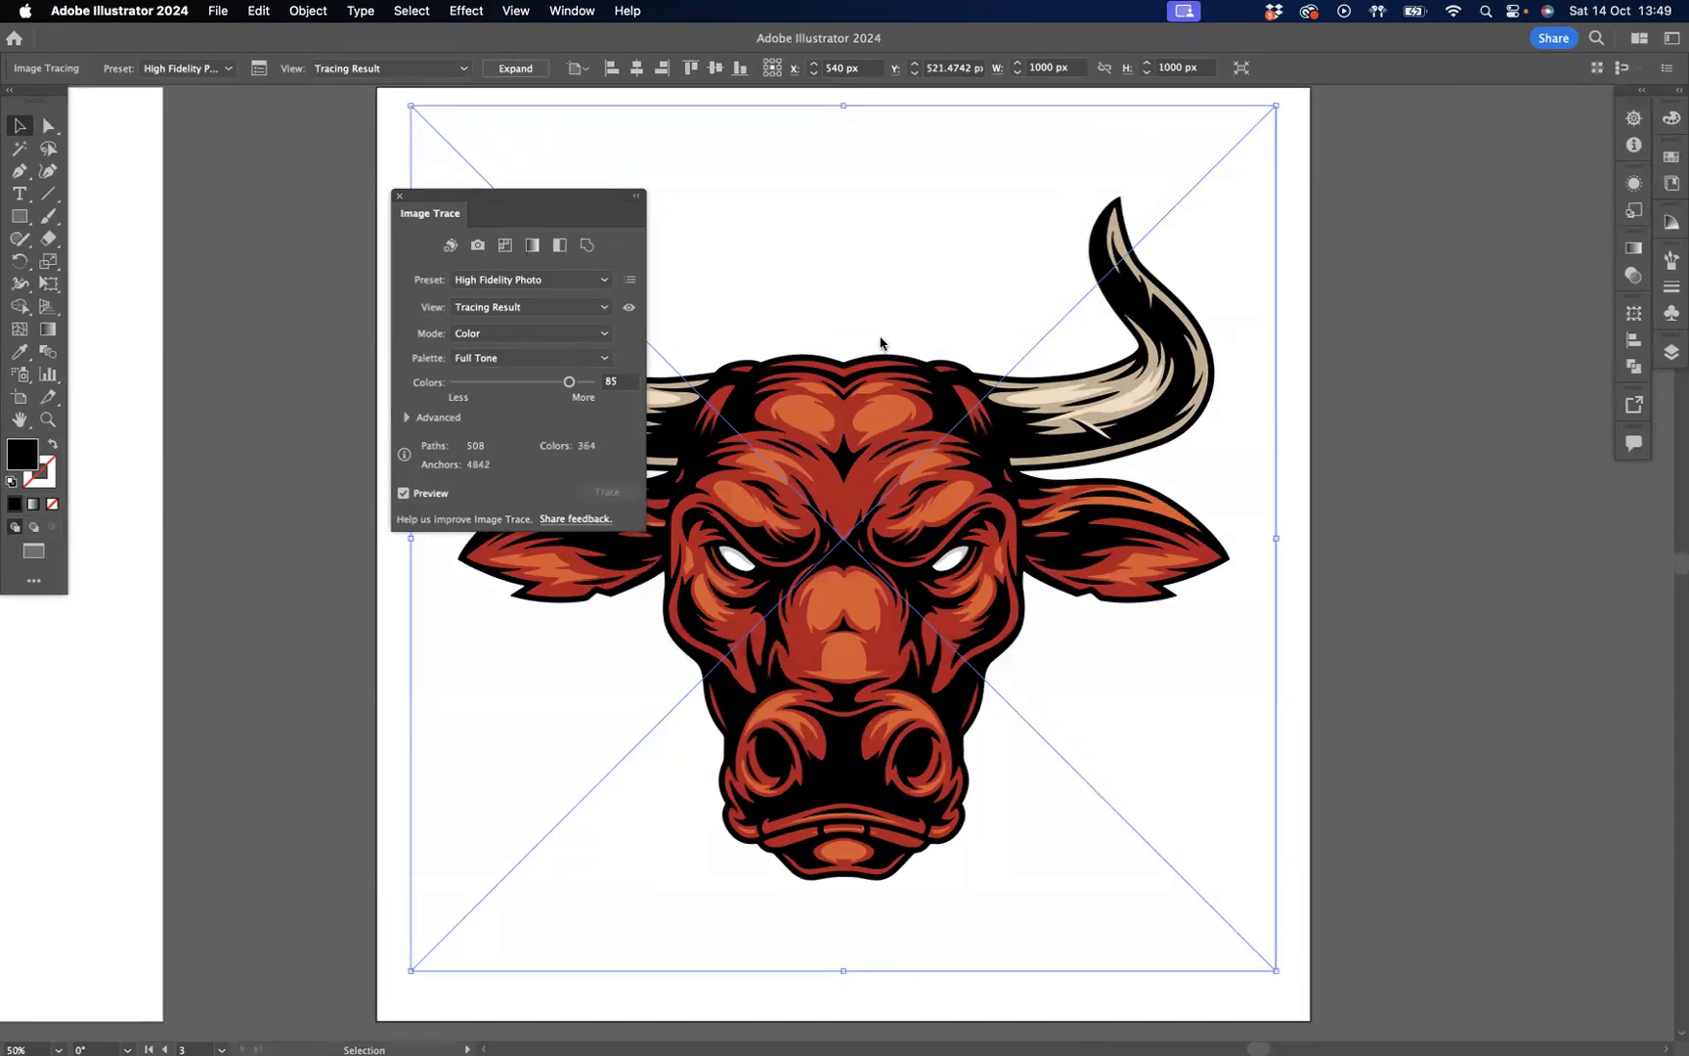
left_click(509, 70)
left_click(262, 305)
key("super+z")
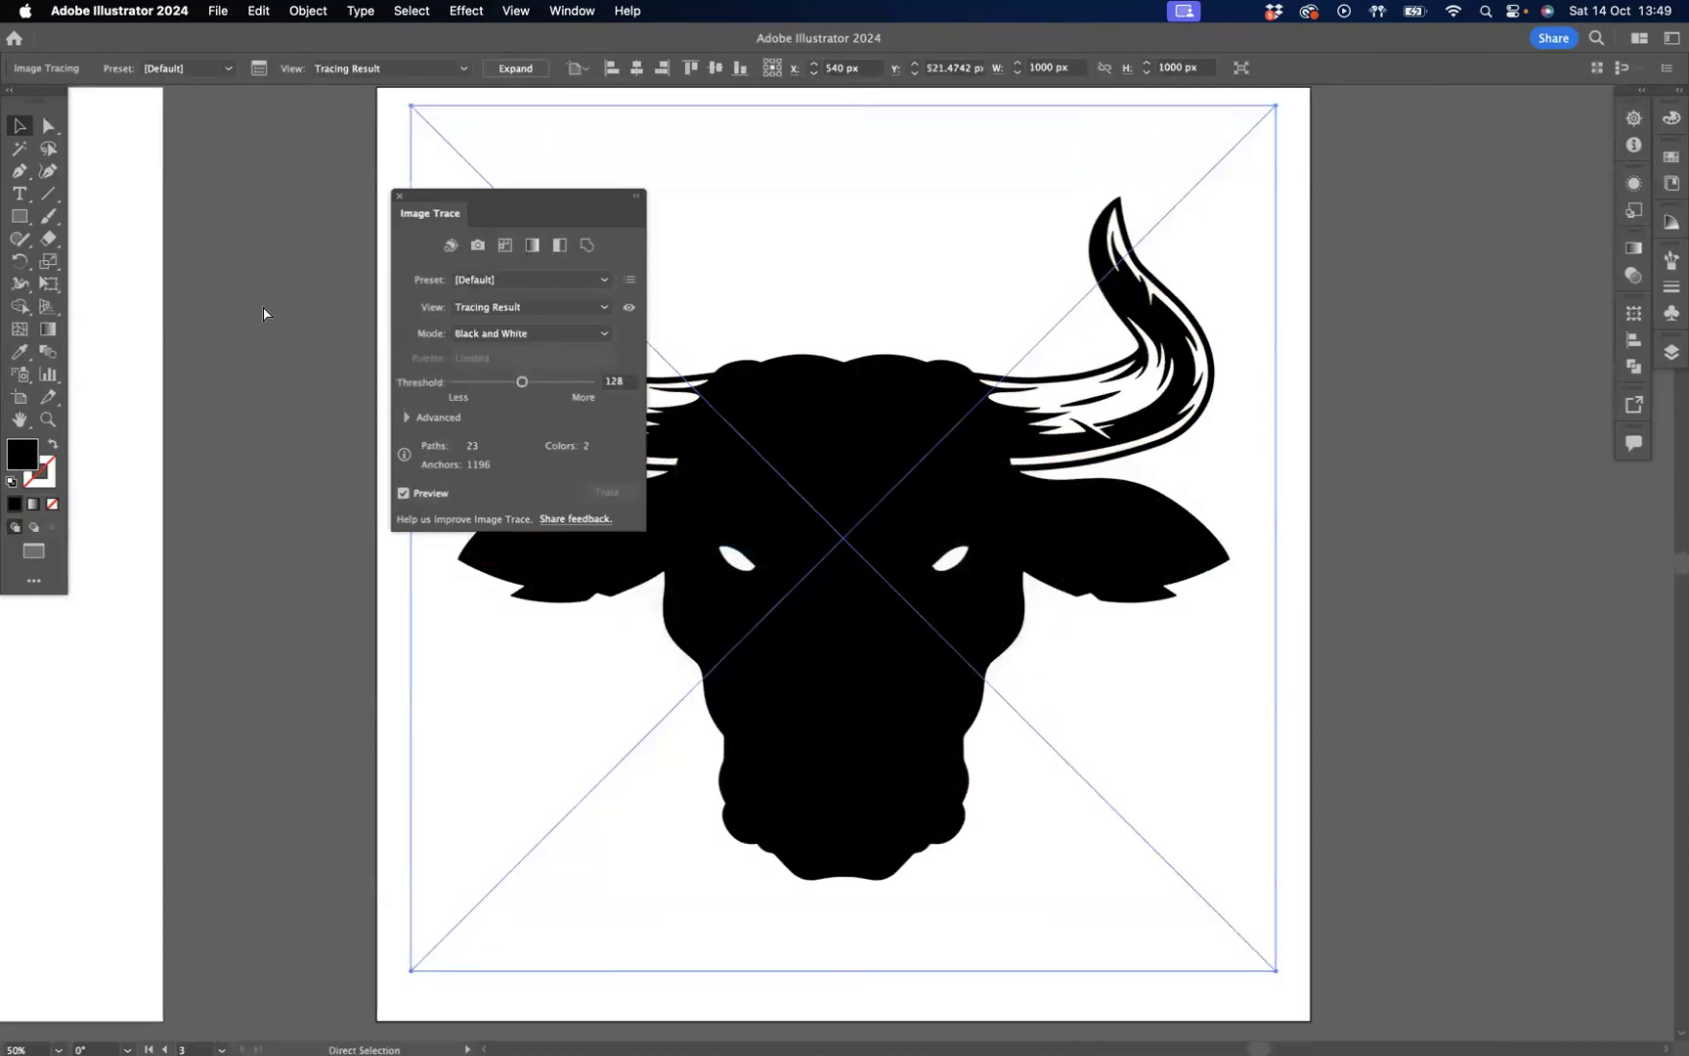
Restore the colour bull, apply Mask Image, and draw a circle over the bull's head
key("super+z")
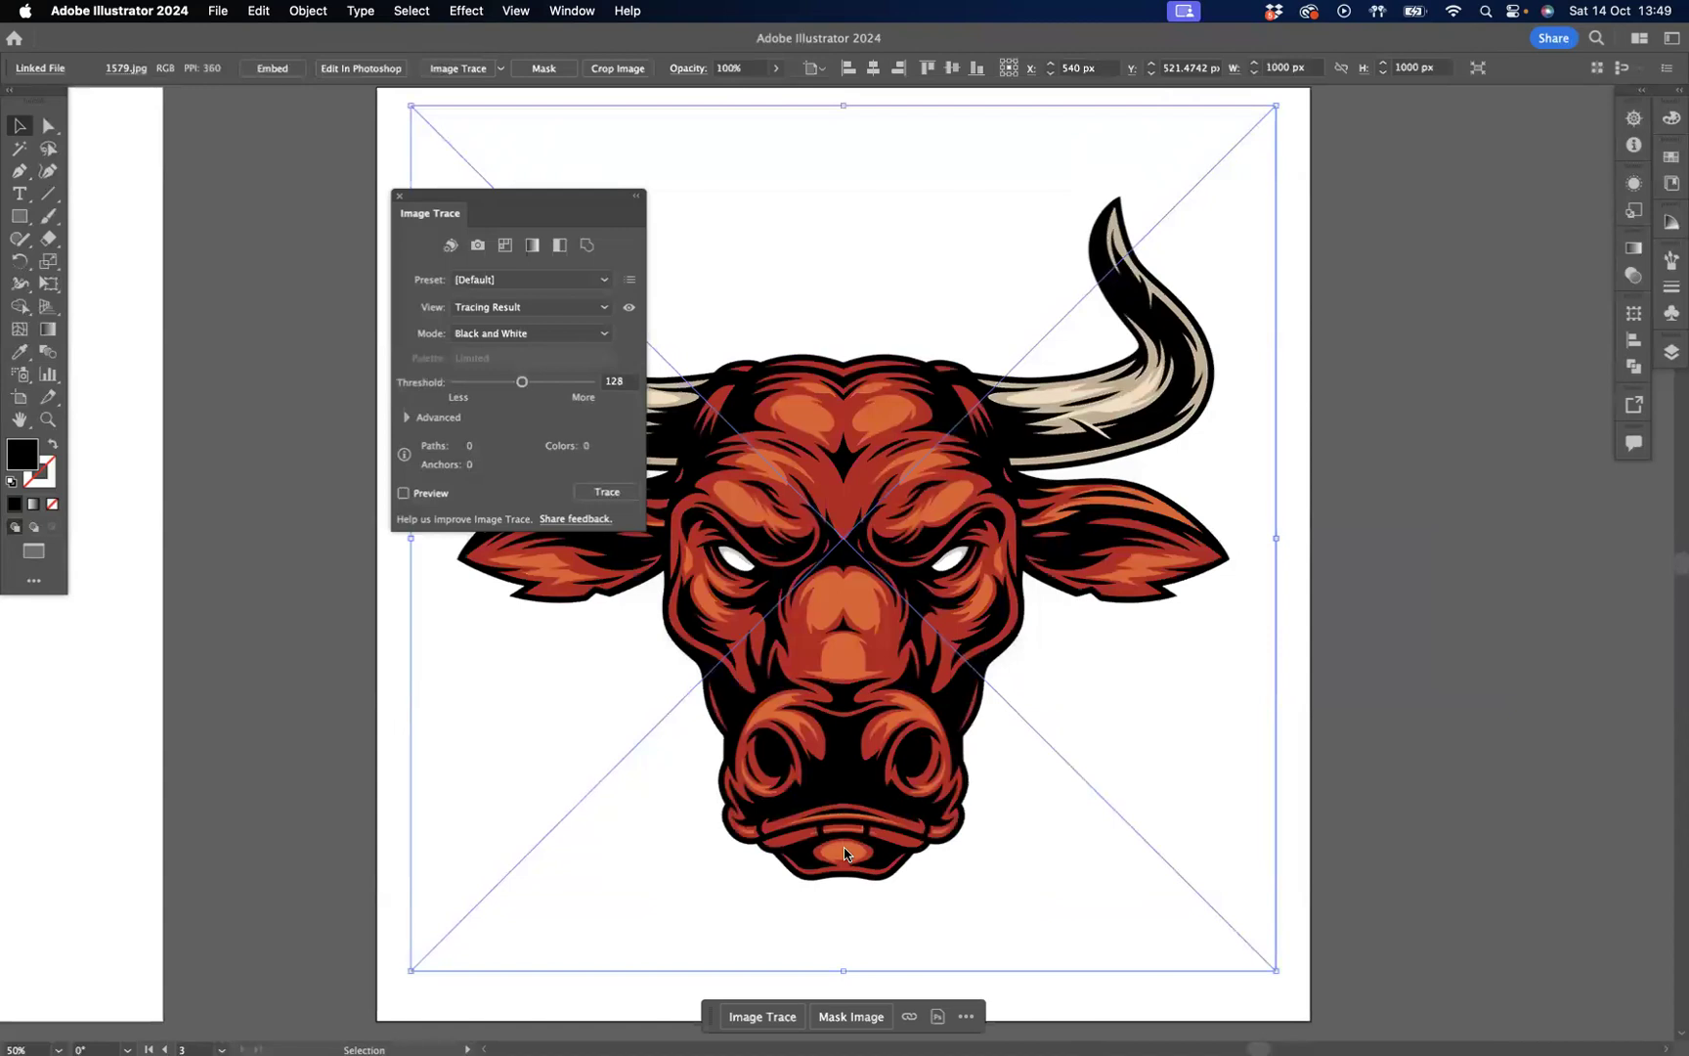
left_click(838, 1020)
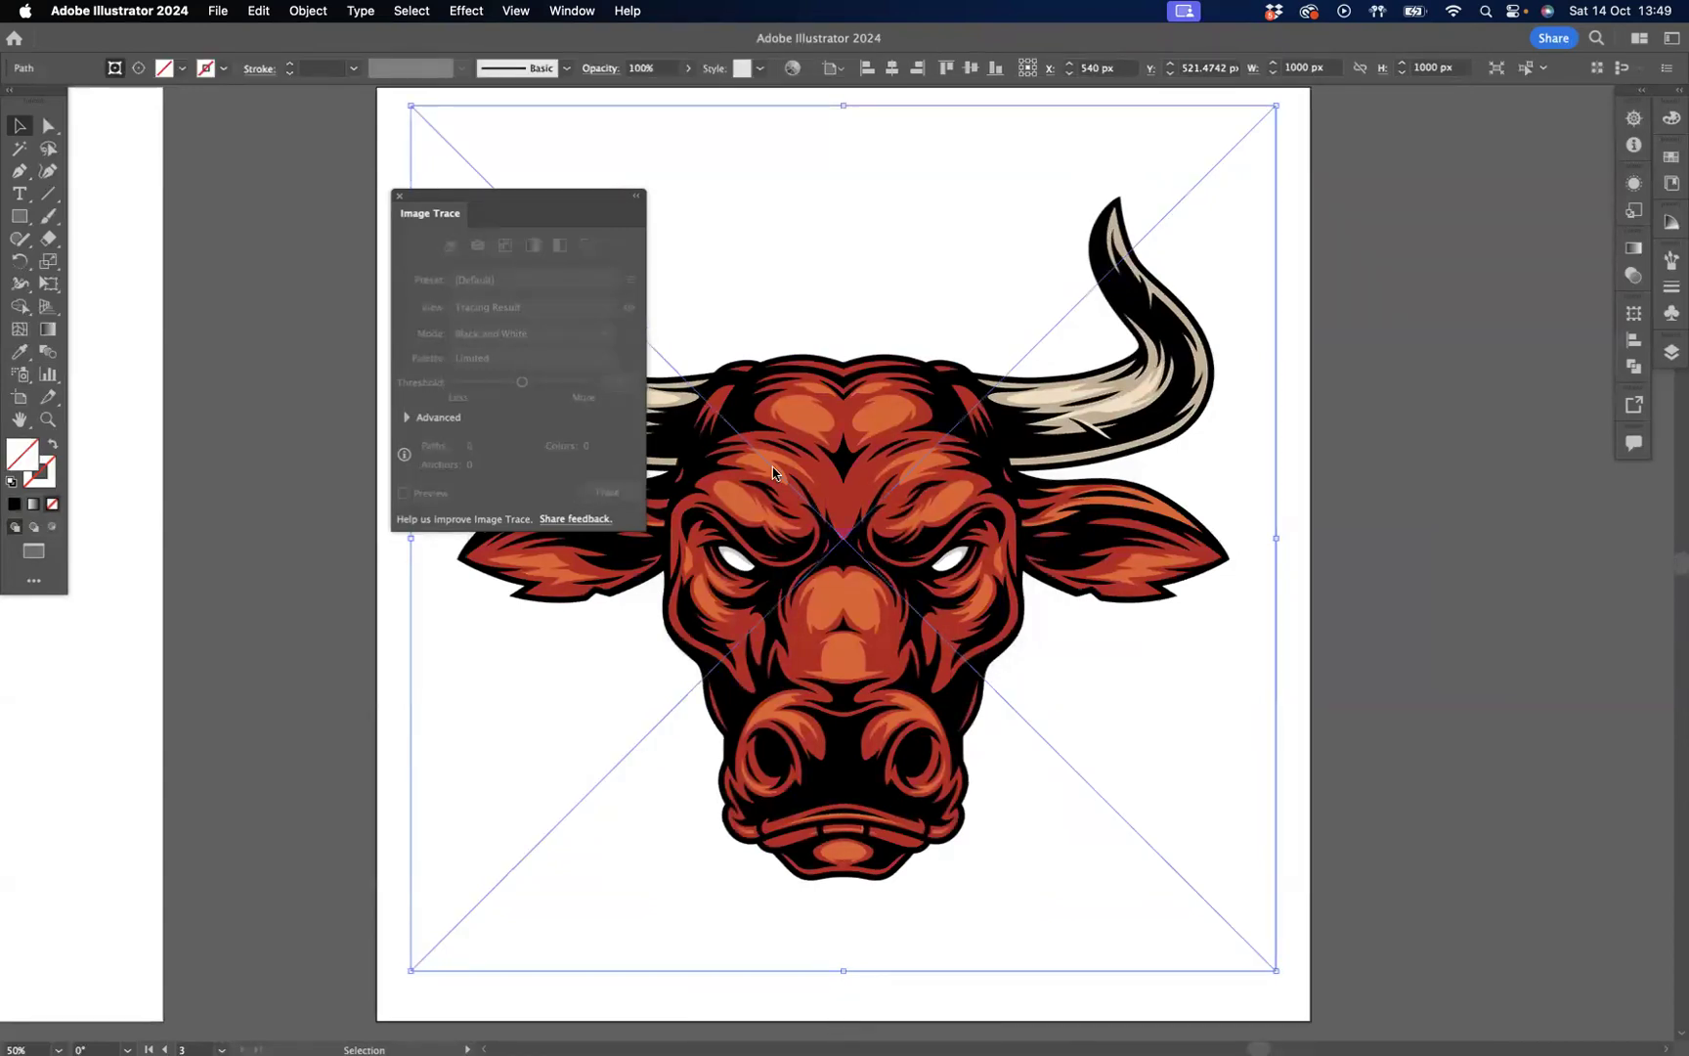
left_click_drag(19, 216, 113, 257)
left_click_drag(700, 270, 1059, 628)
Select the circle with the bull, delete both, then undo the deletion
left_click(19, 125)
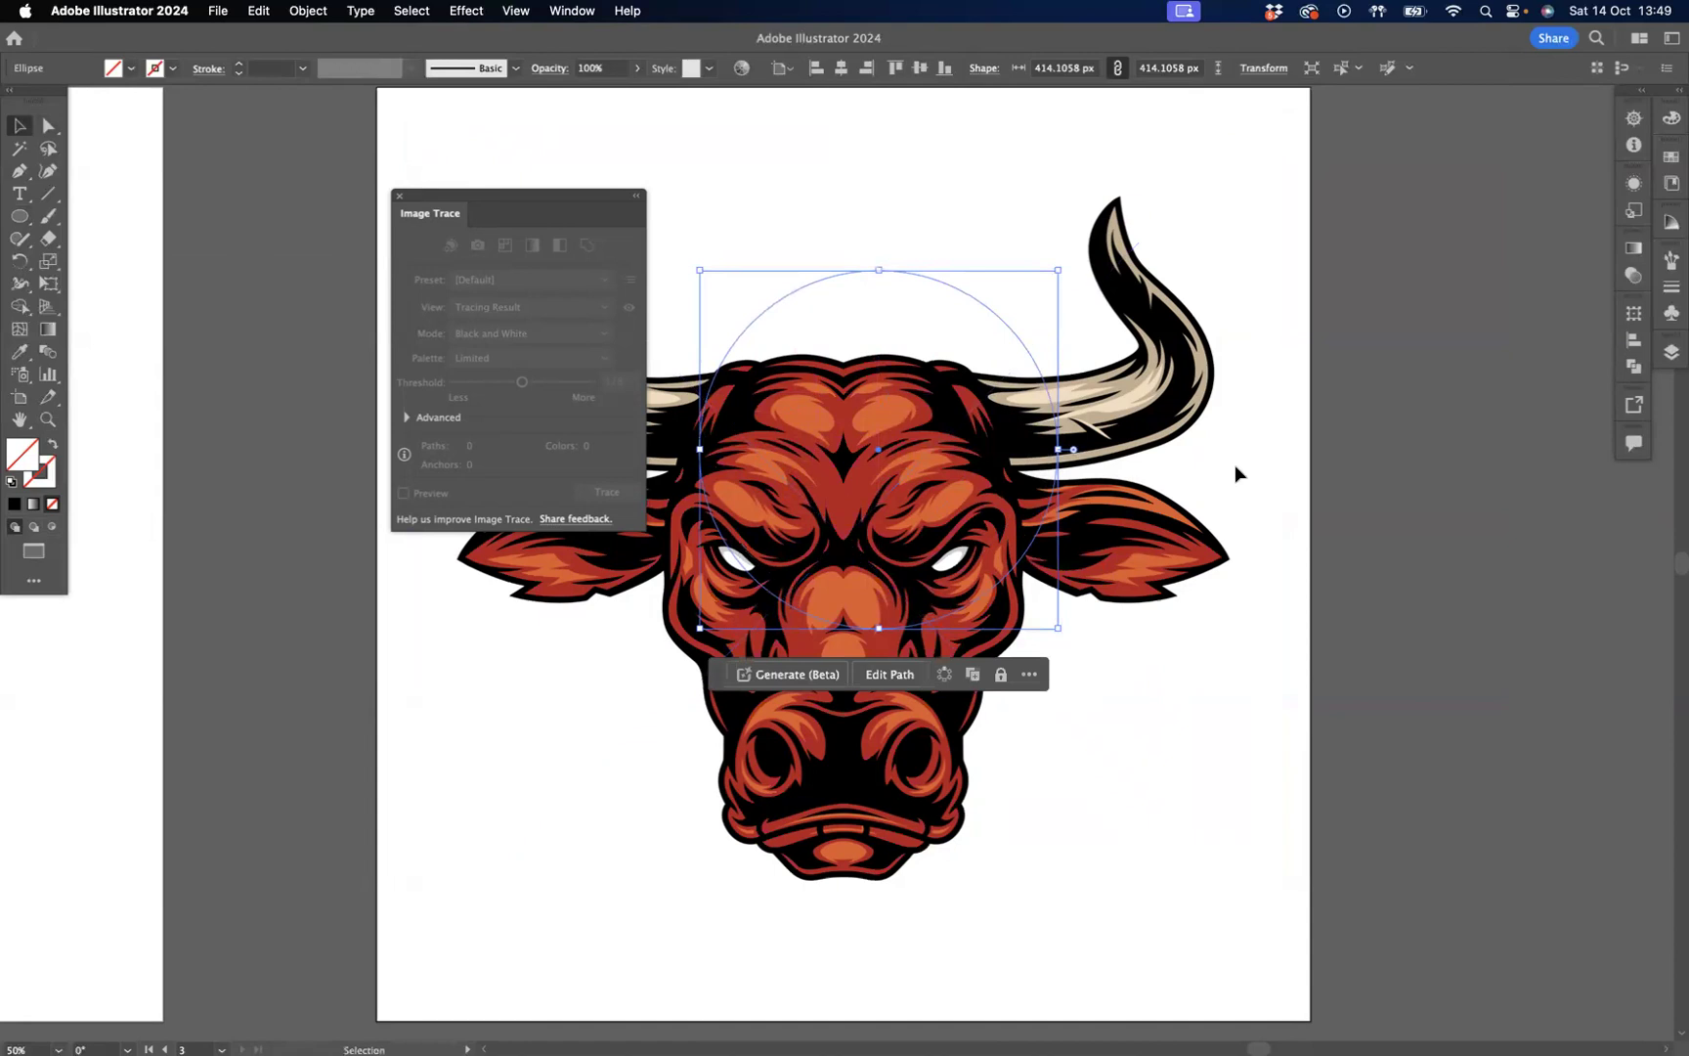
left_click(853, 435, "shift")
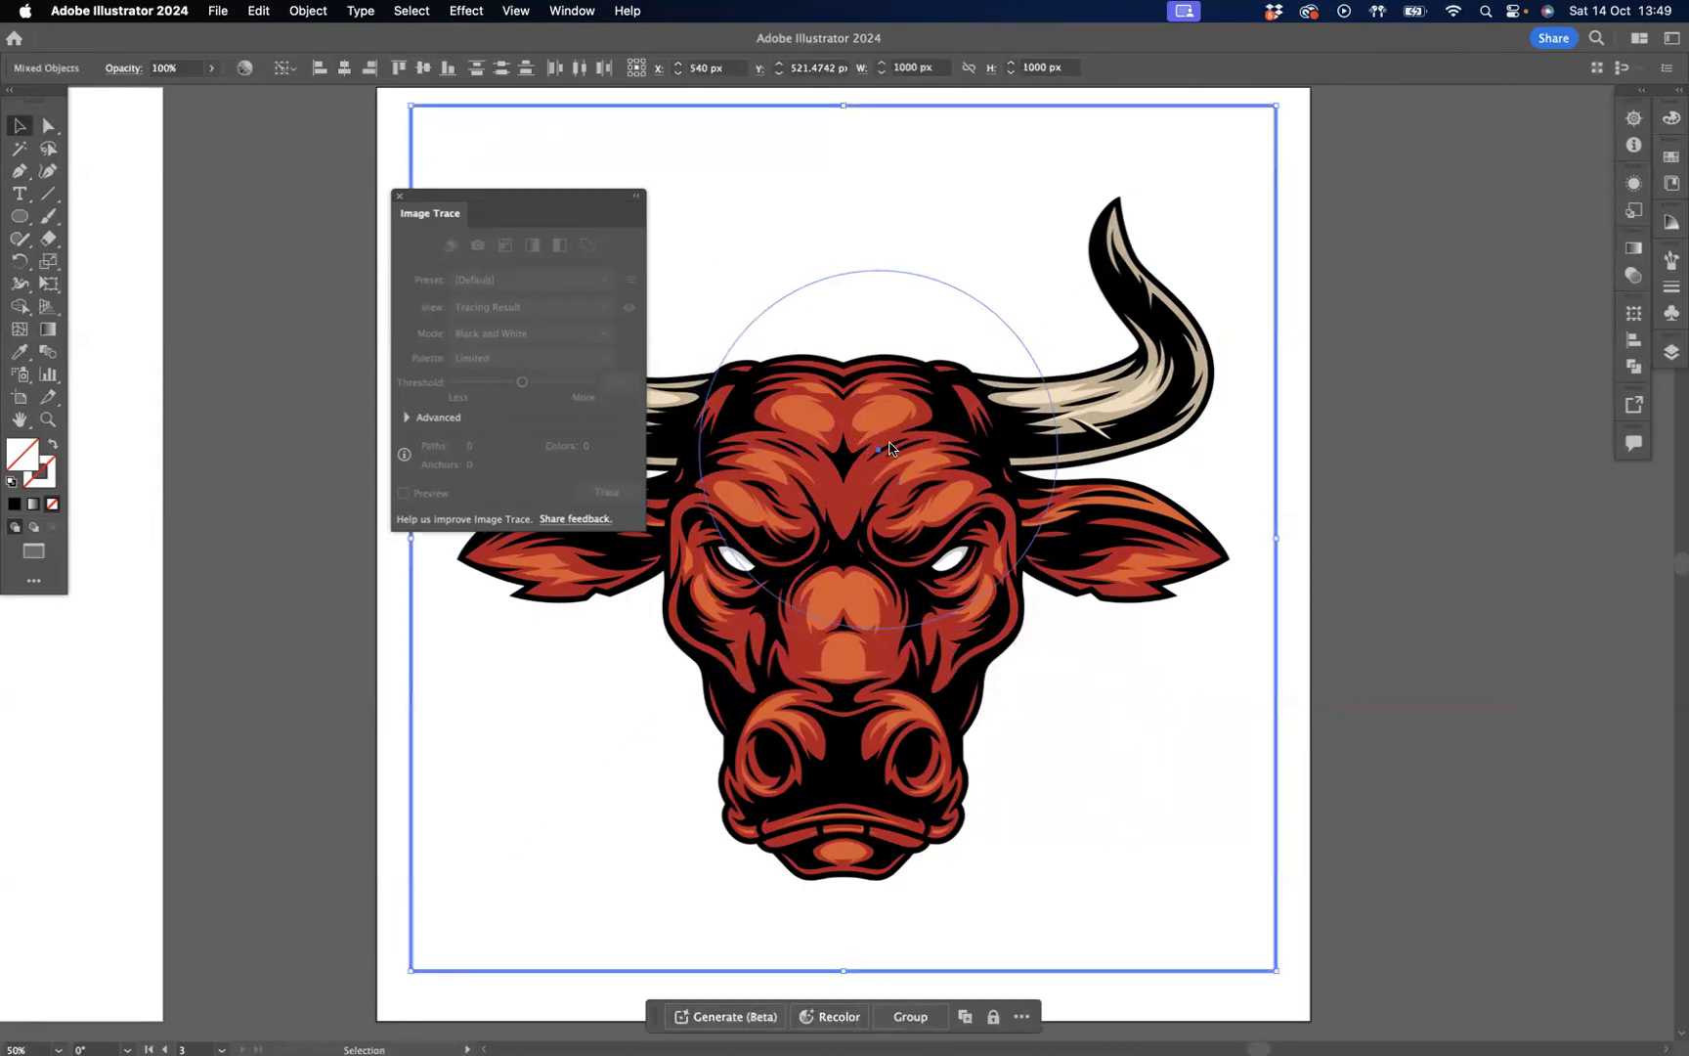
key("Delete")
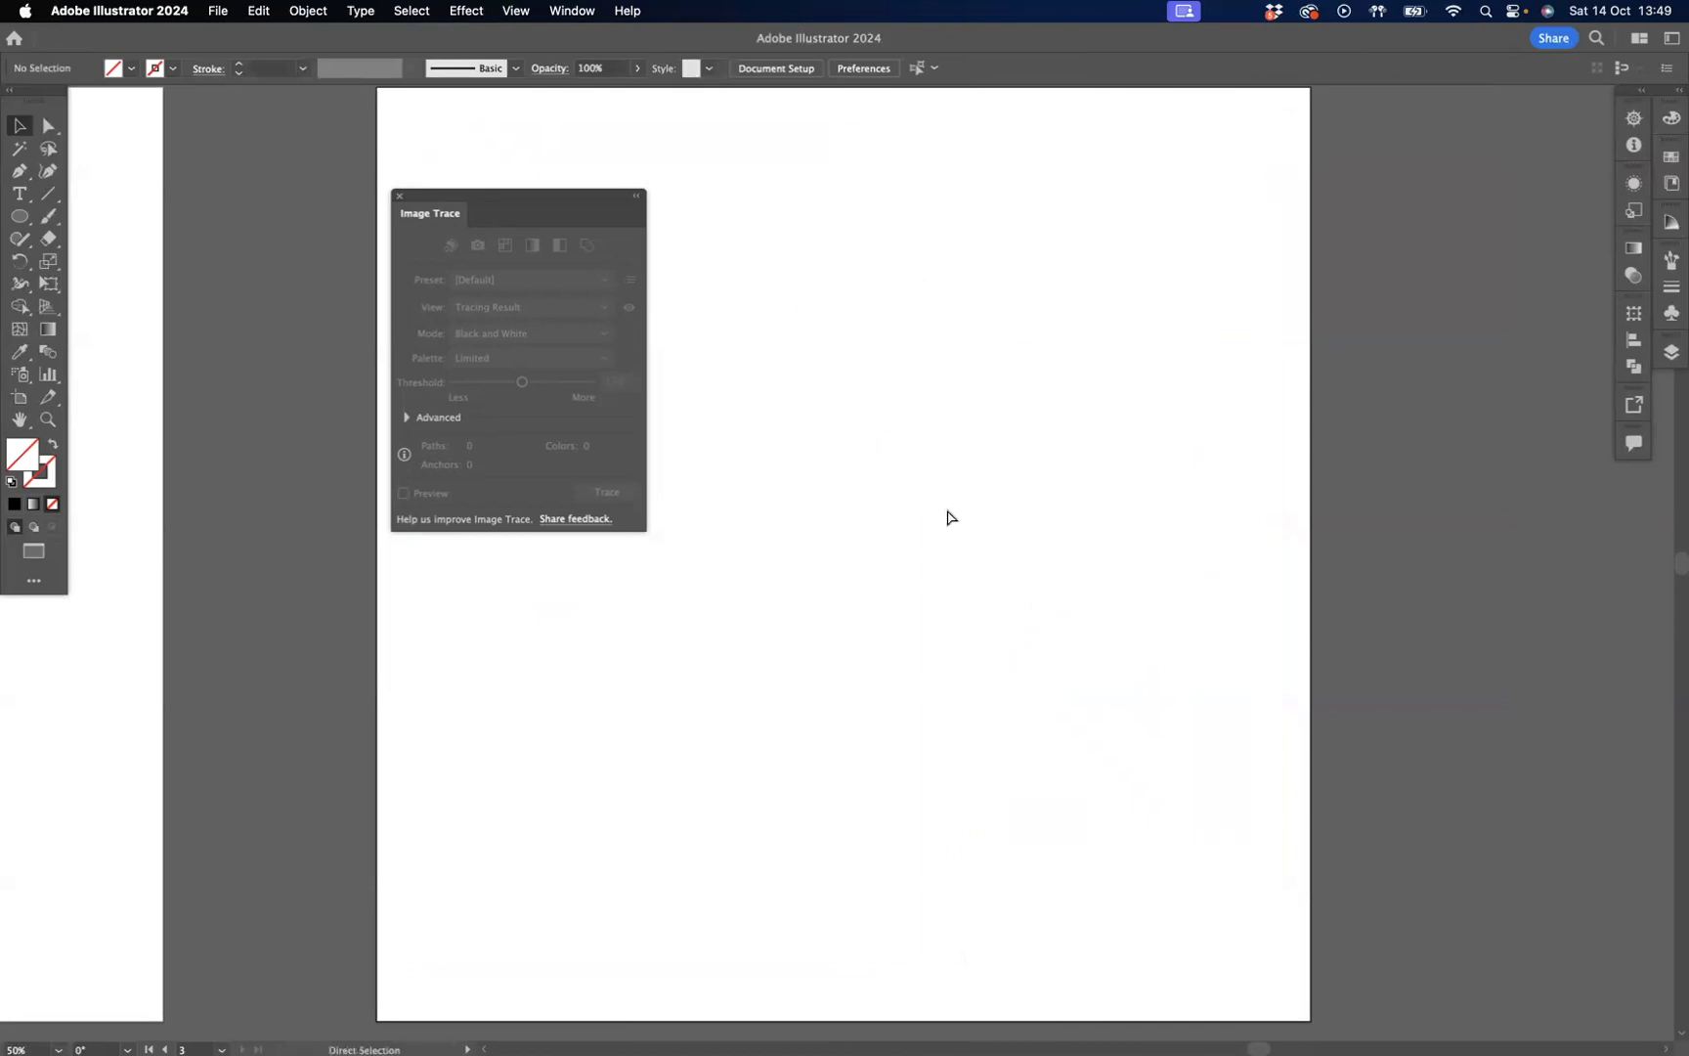
key("super+z")
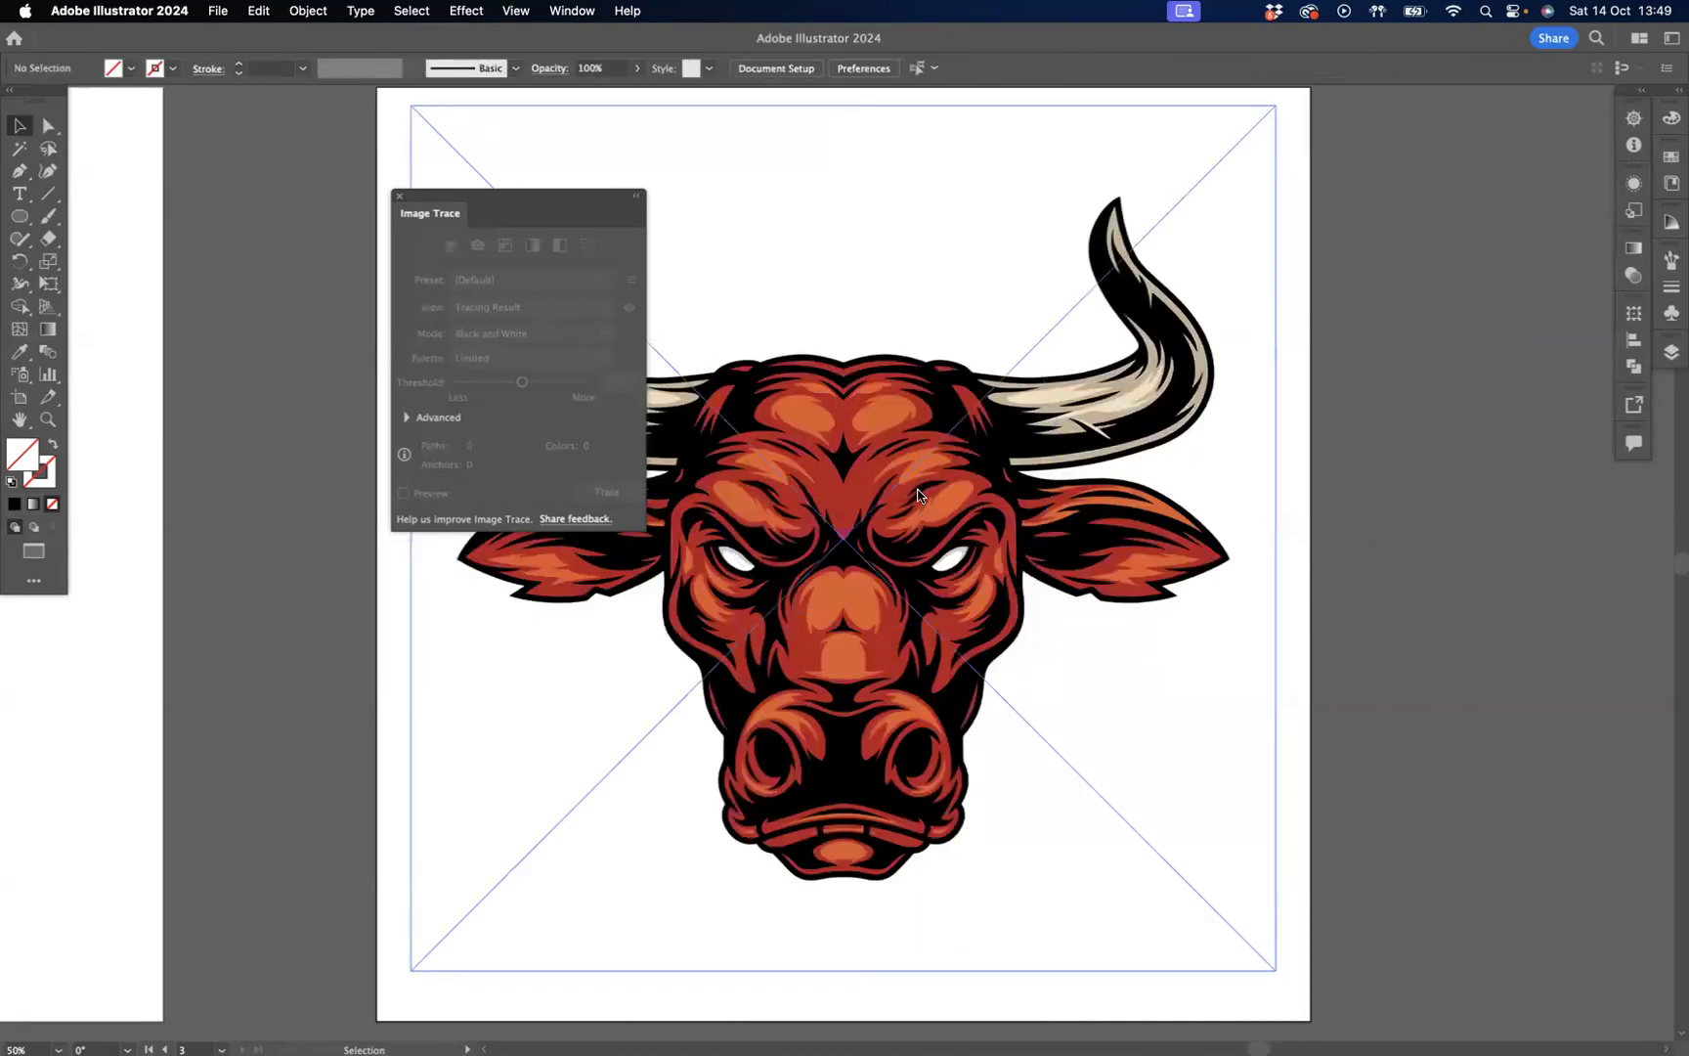
Delete the circle over the bull's head and undo back to the unmasked placed bull image, selecting it
left_click(976, 603)
key("Delete")
left_click(968, 611)
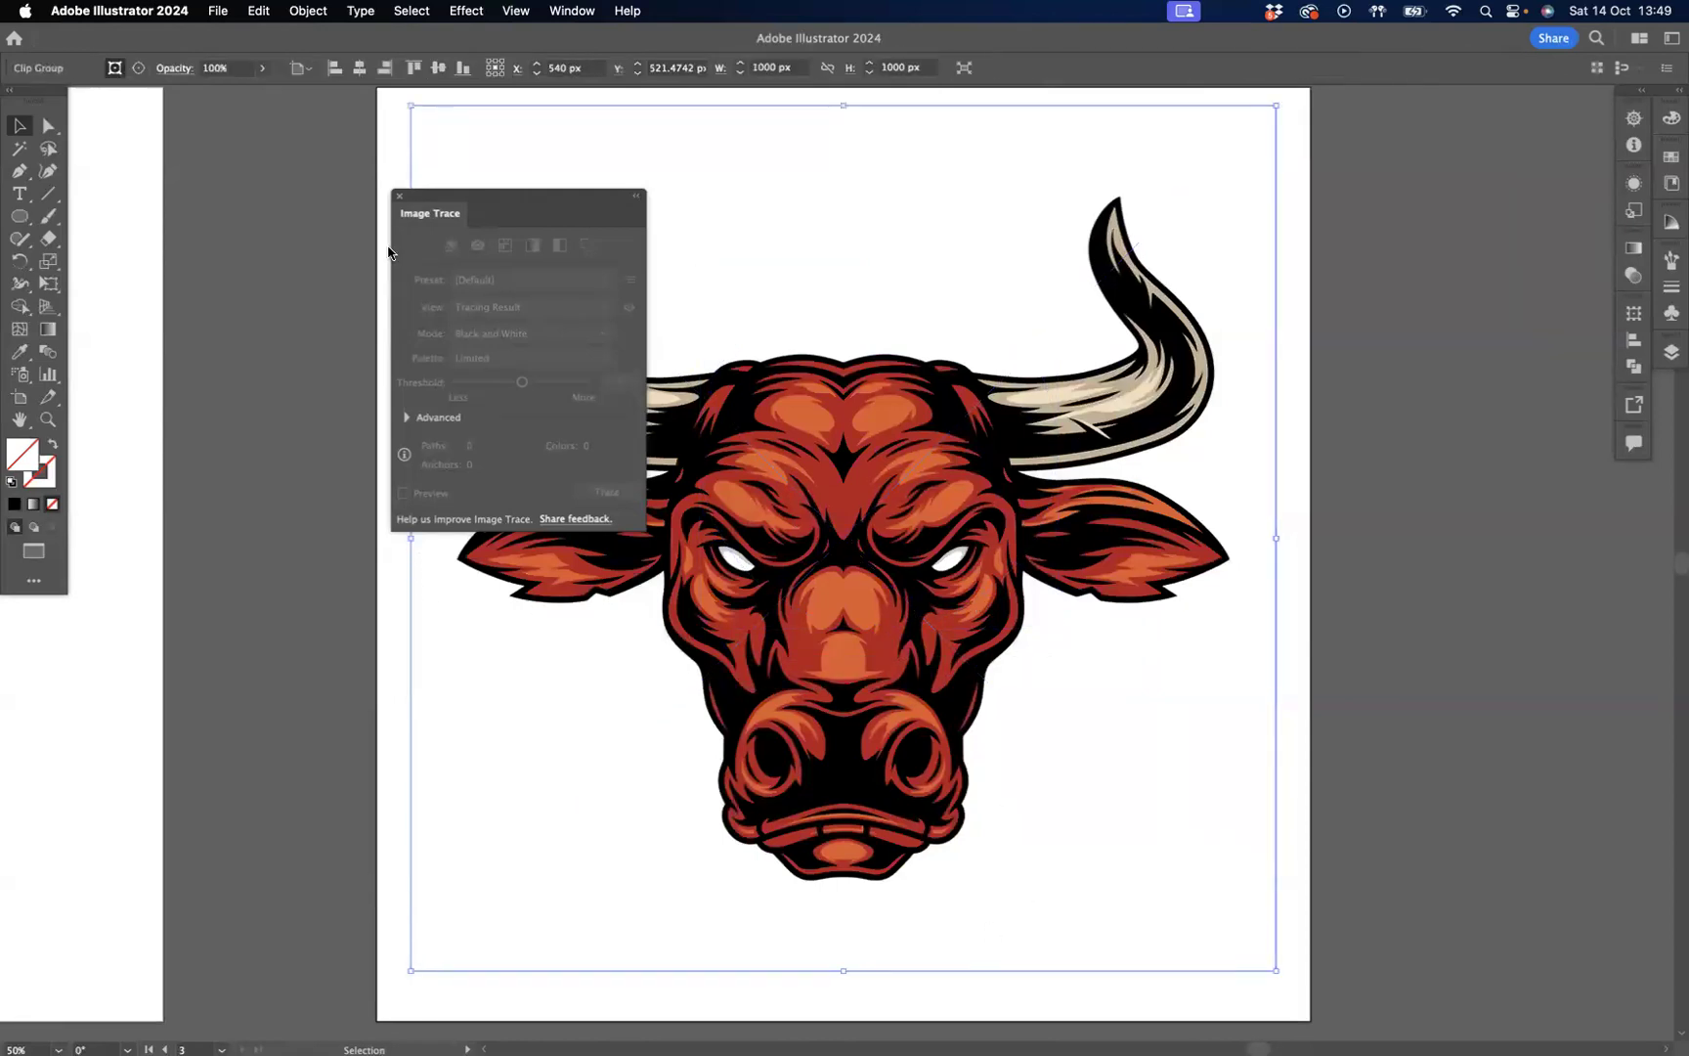
left_click(396, 200)
key("super+z")
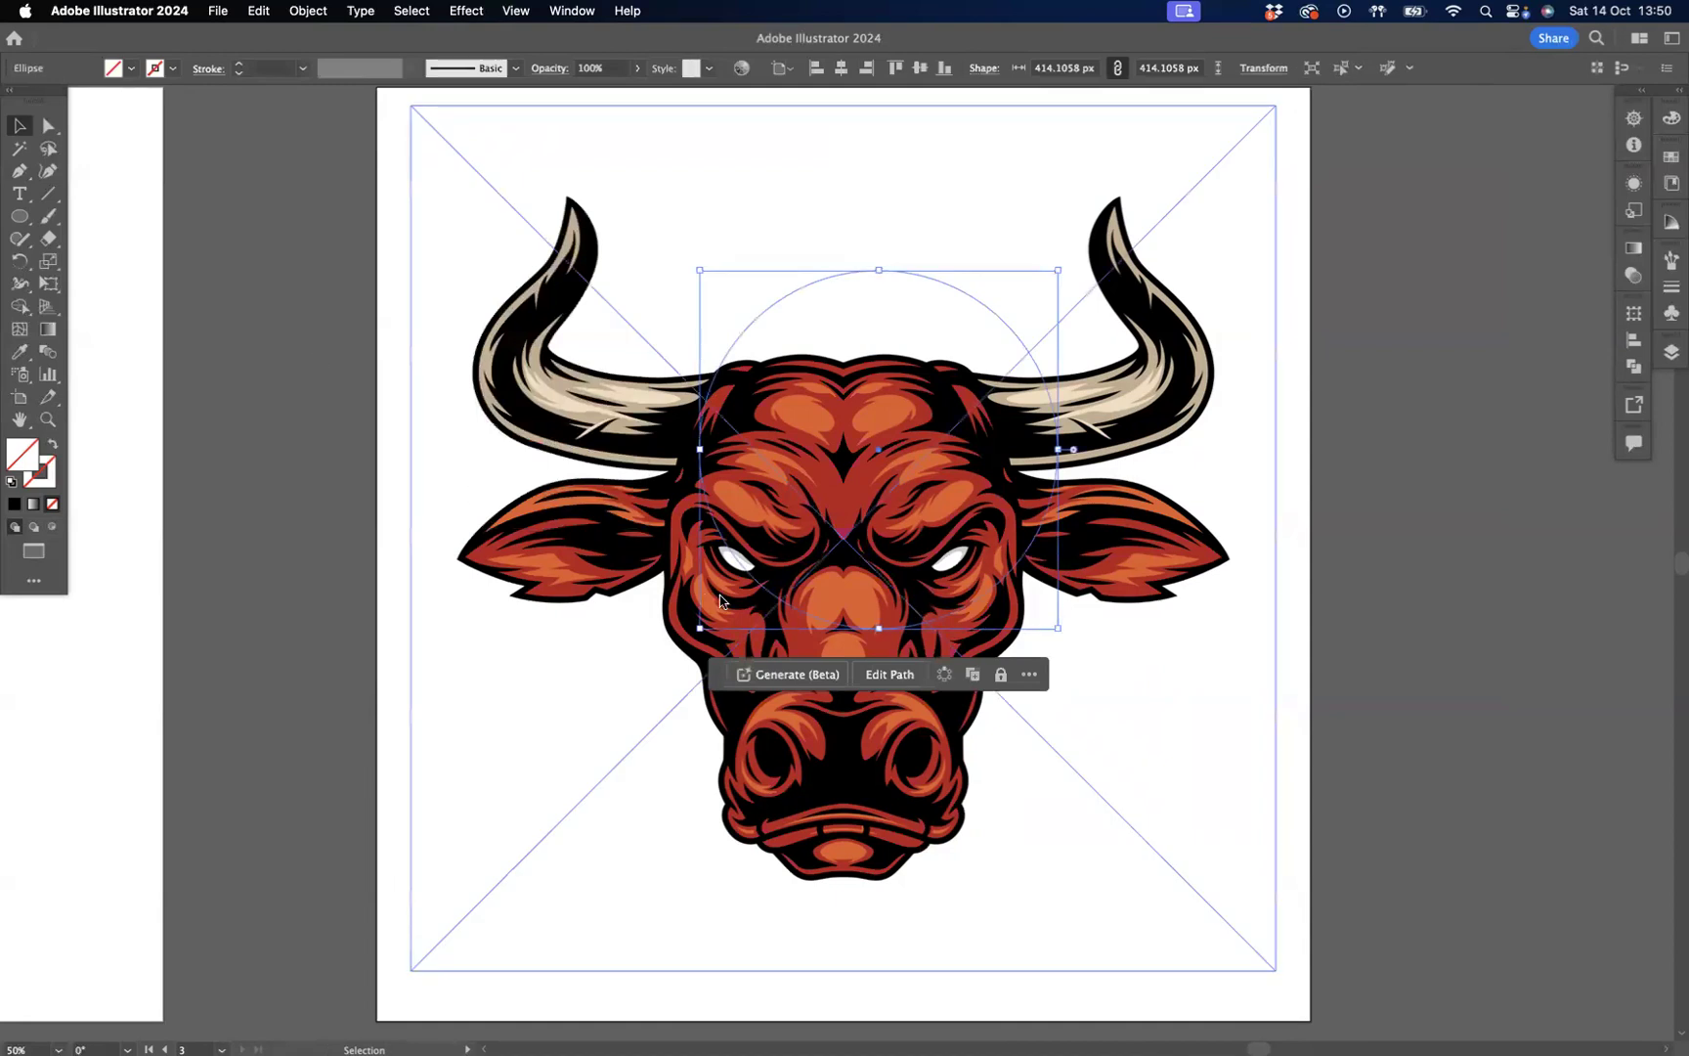
left_click(553, 491)
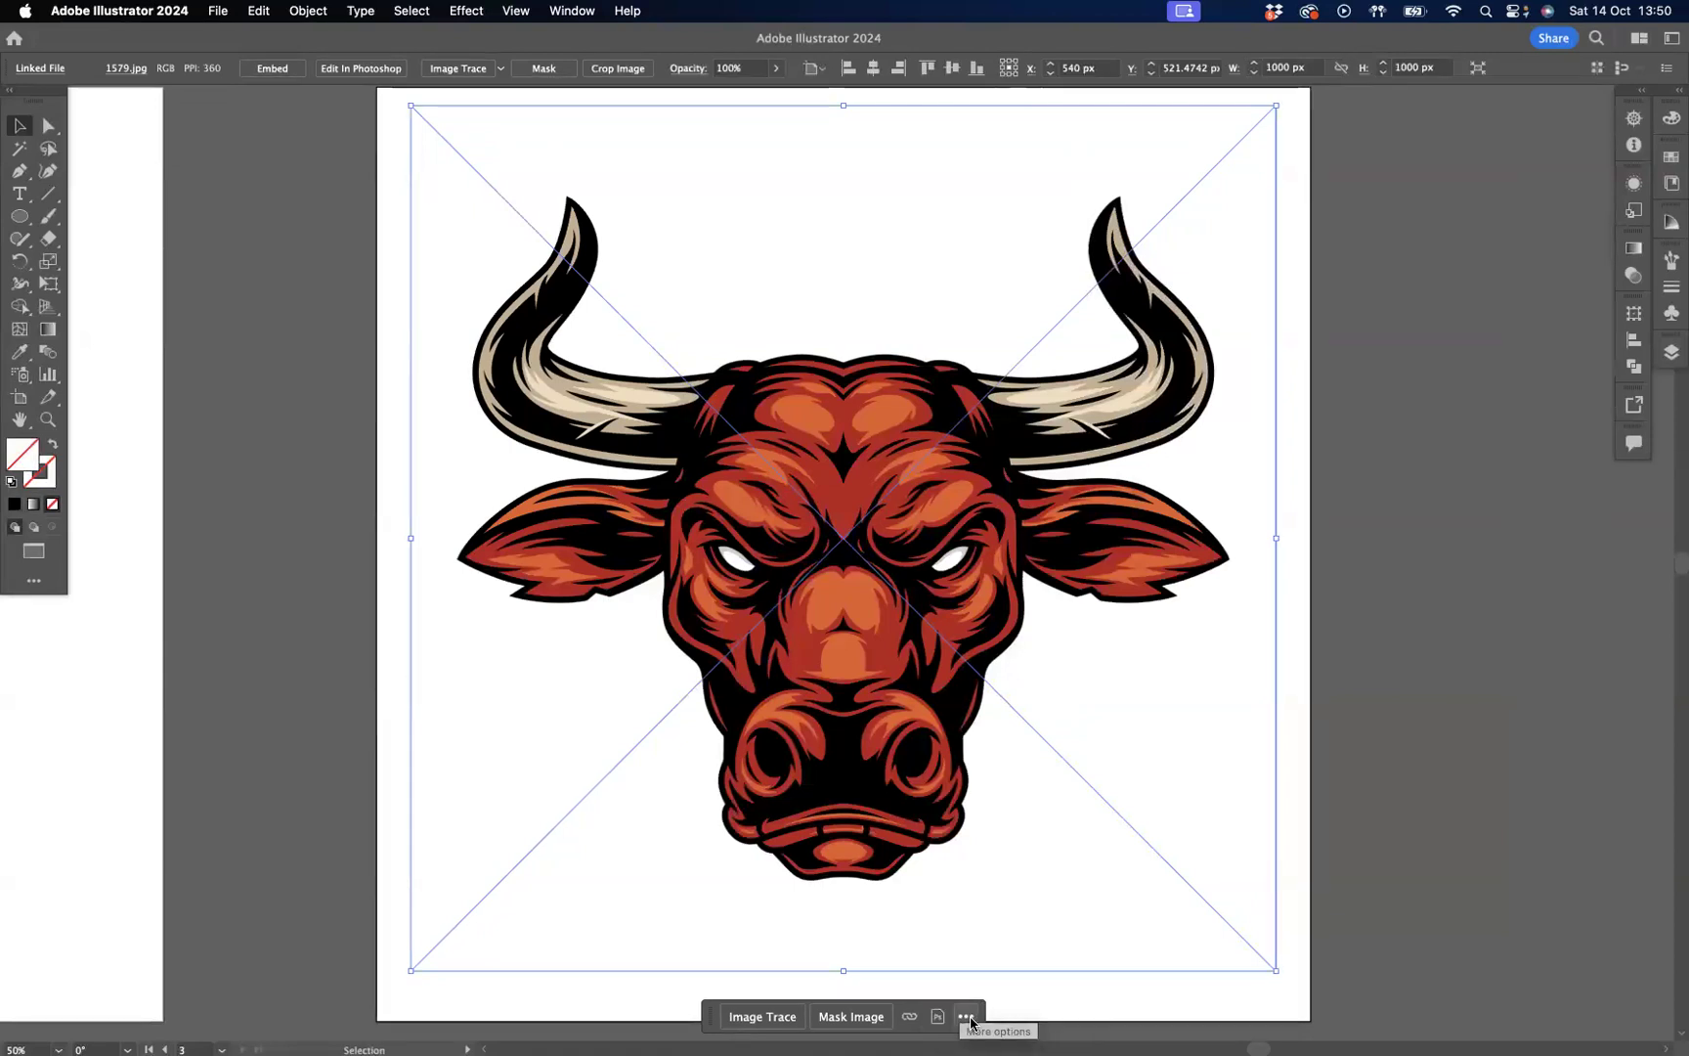
Deselect and zoom out to 25%, panning to show the red leaf, BLUE SKY and bull artboards
left_click(1519, 704)
scroll(1519, 709, "up", 1)
key("super+minus")
key("super+minus")
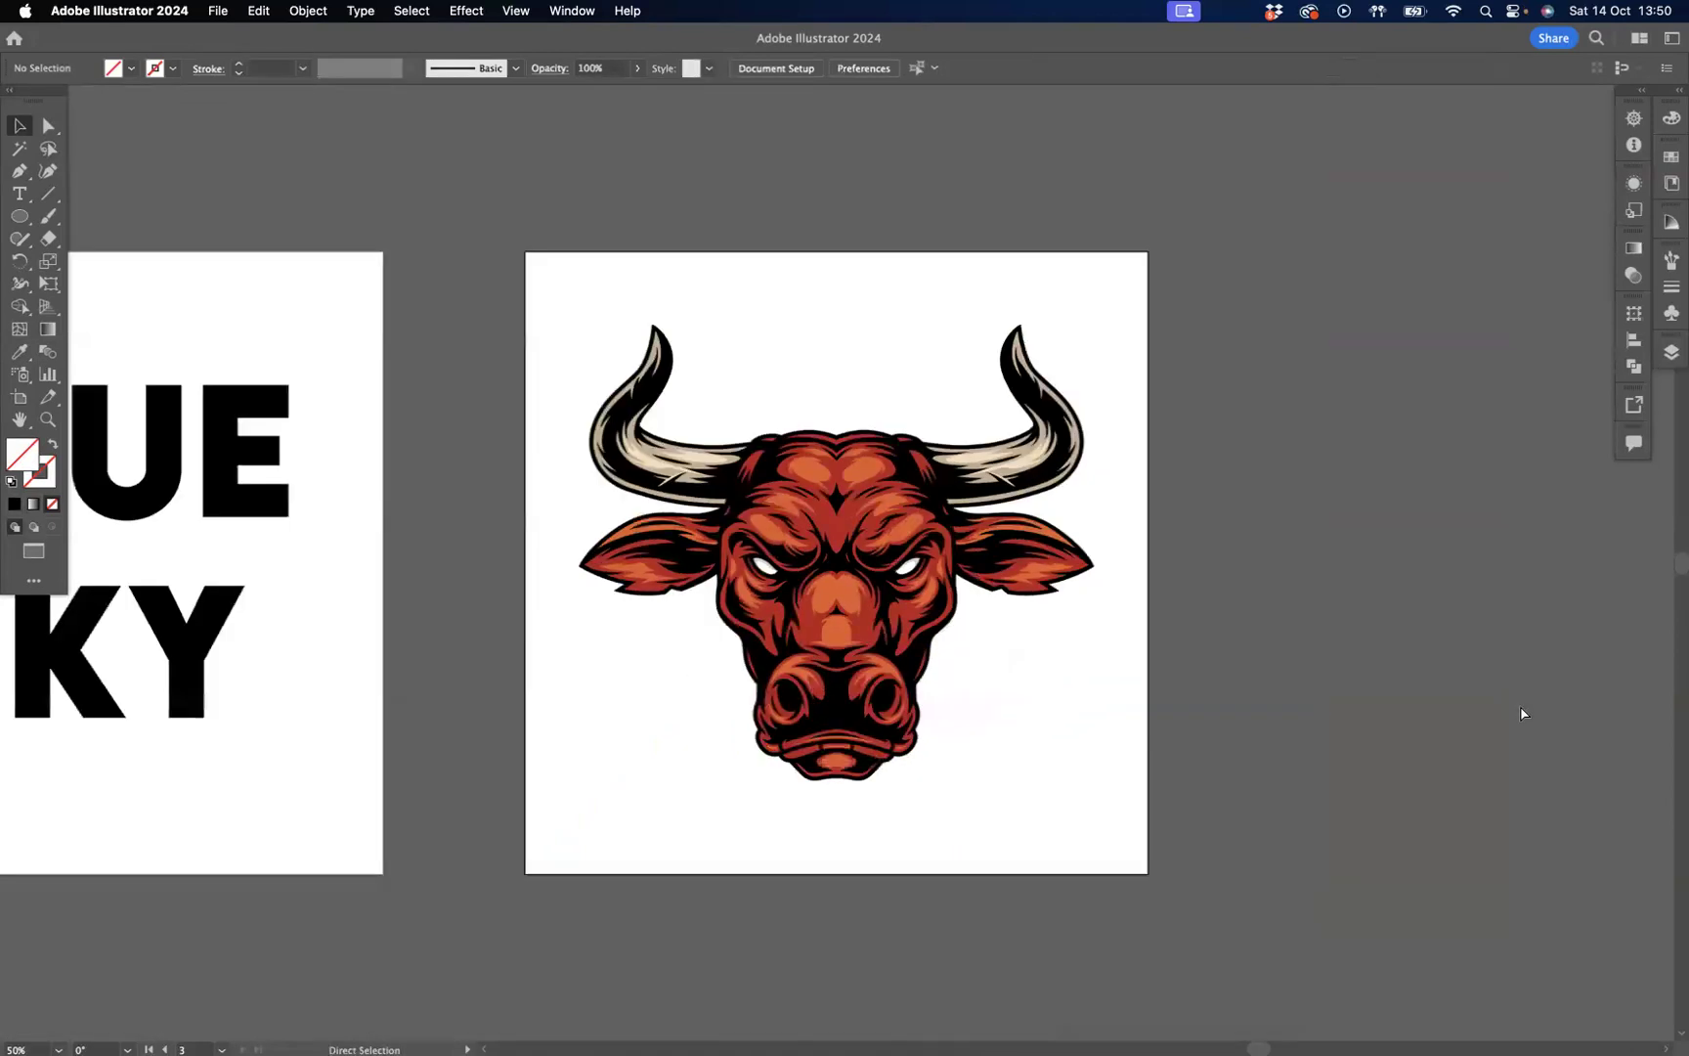
left_click_drag(616, 976, 1092, 946)
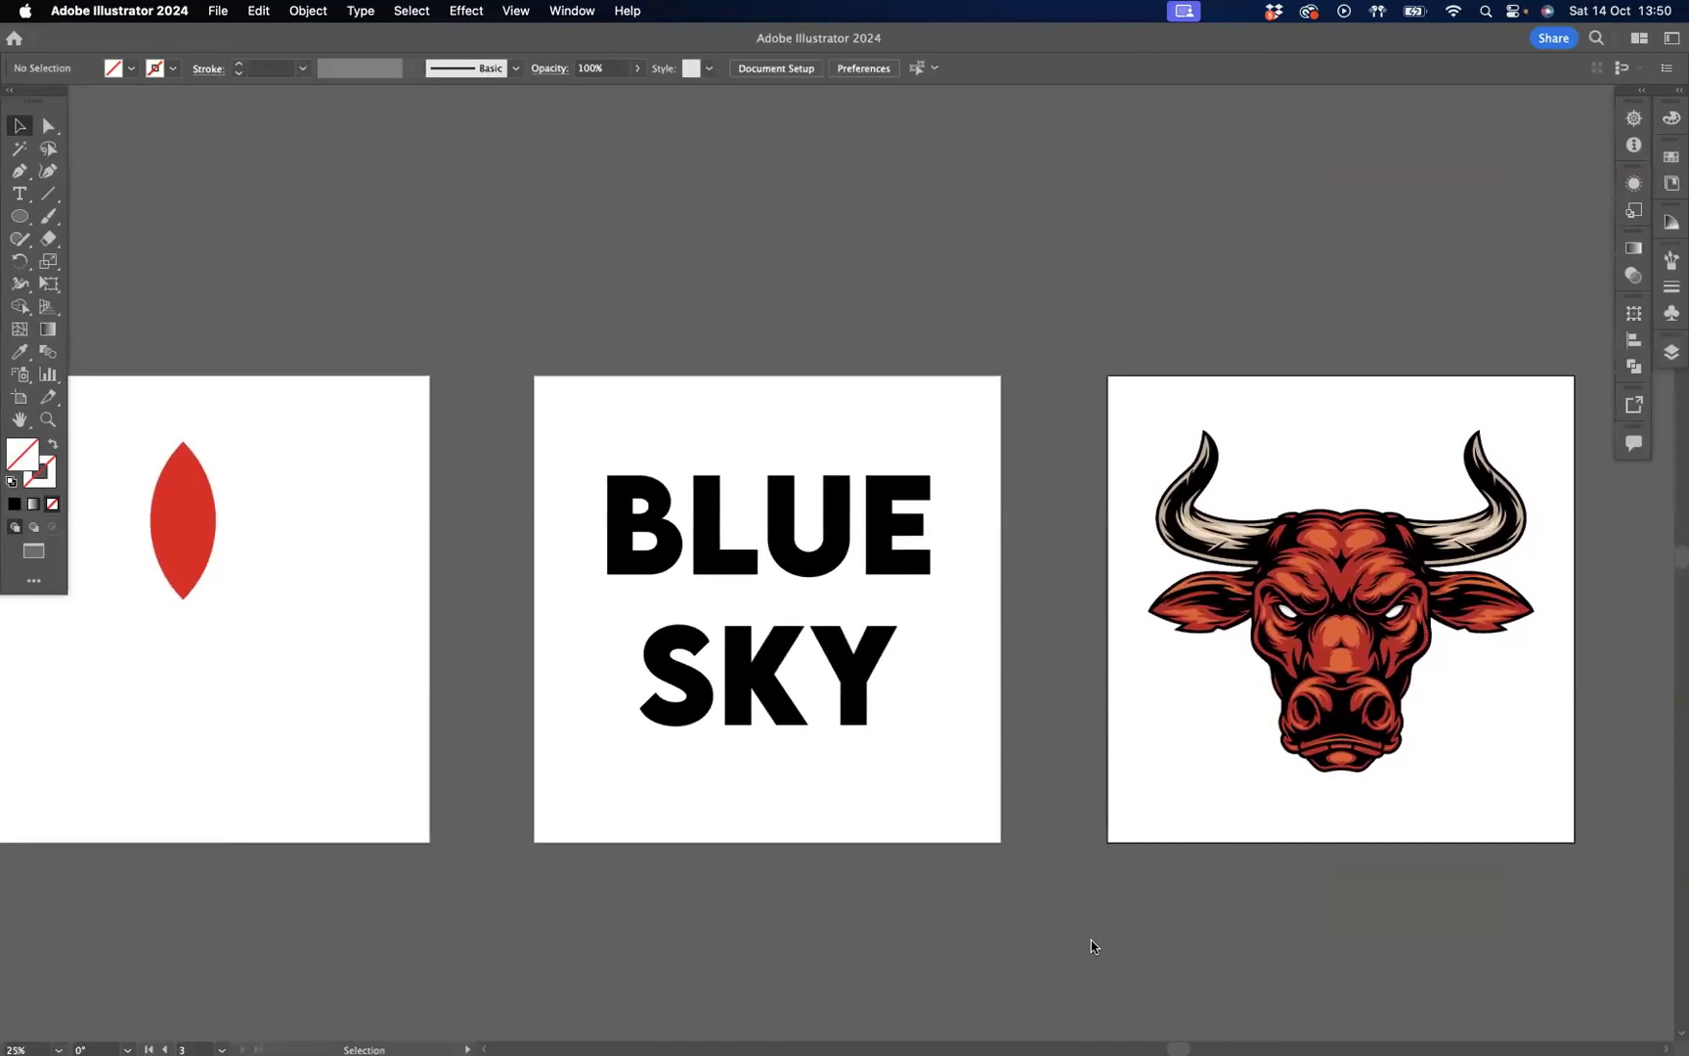